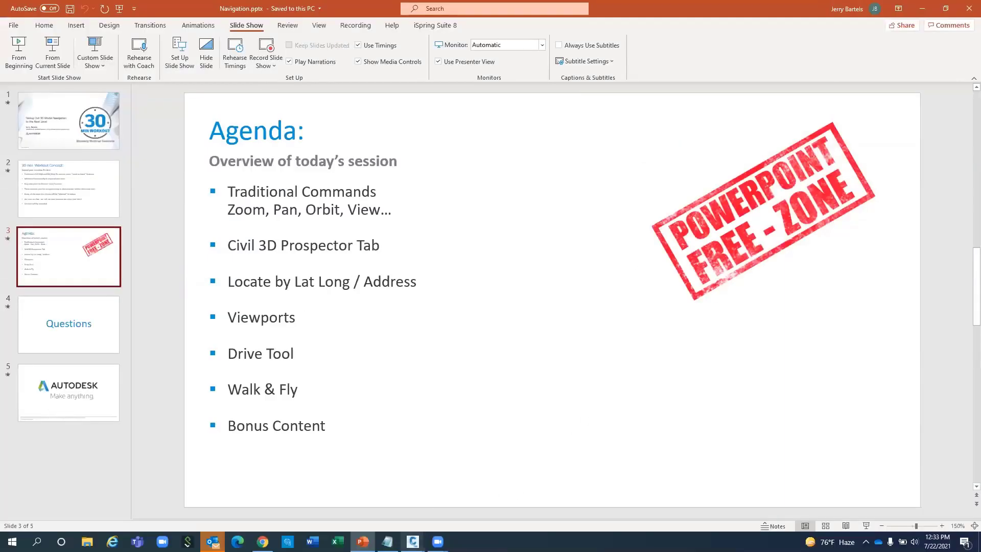
# Bring drawing 01 to the front and maximize the Civil 3D window.
pyautogui.moveTo(412, 540)
pyautogui.click(415, 511)
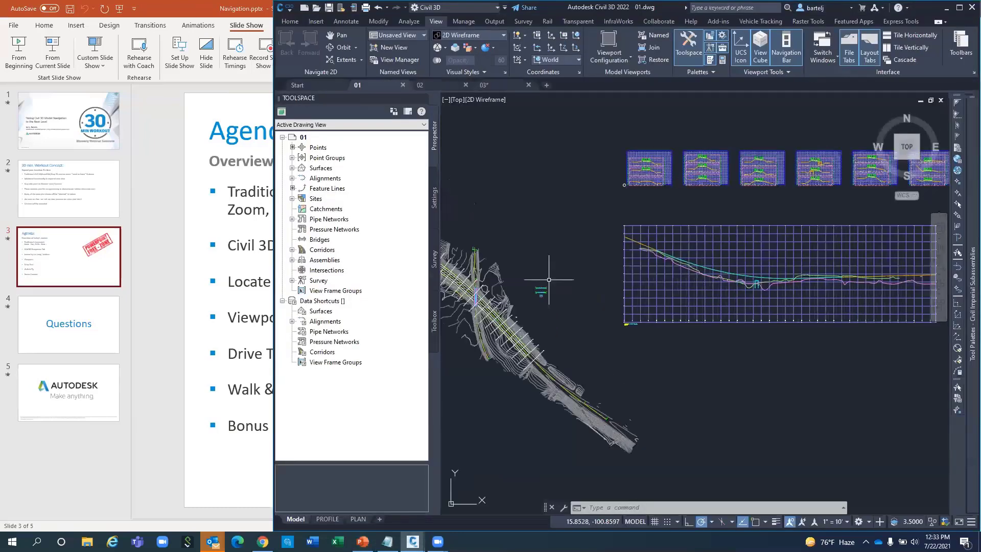
pyautogui.click(958, 7)
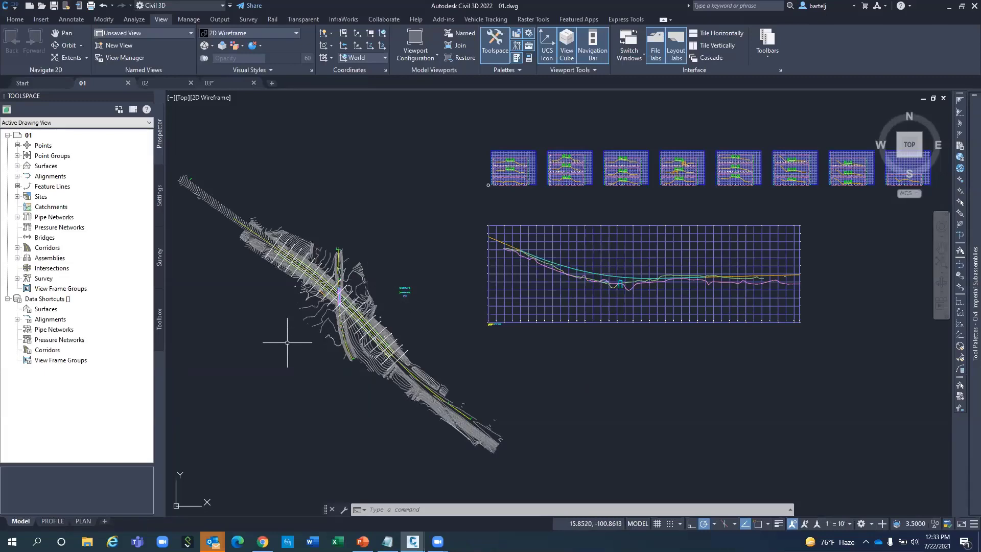
# Zoom the drawing in and out with the mouse wheel.
pyautogui.scroll(5, 323, 304)
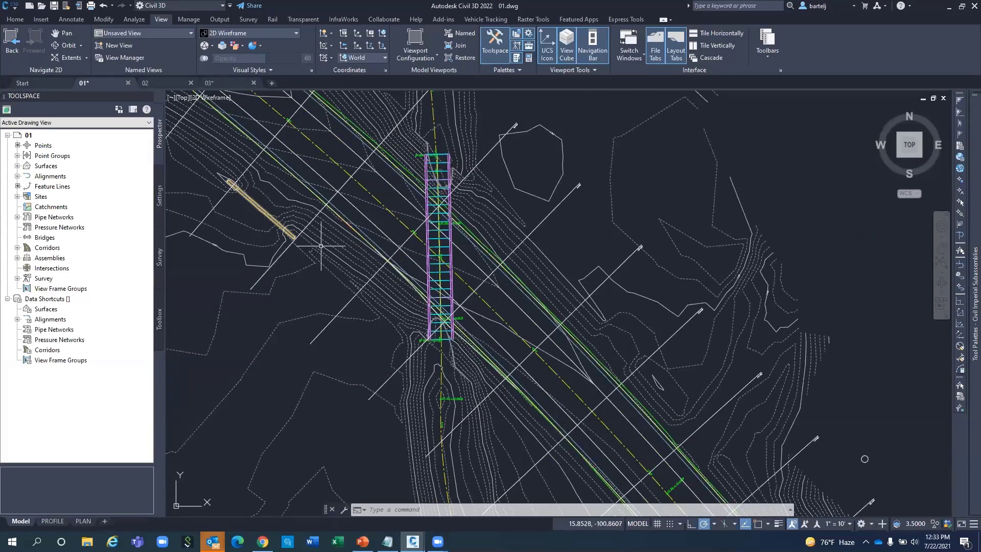
pyautogui.scroll(-6, 344, 277)
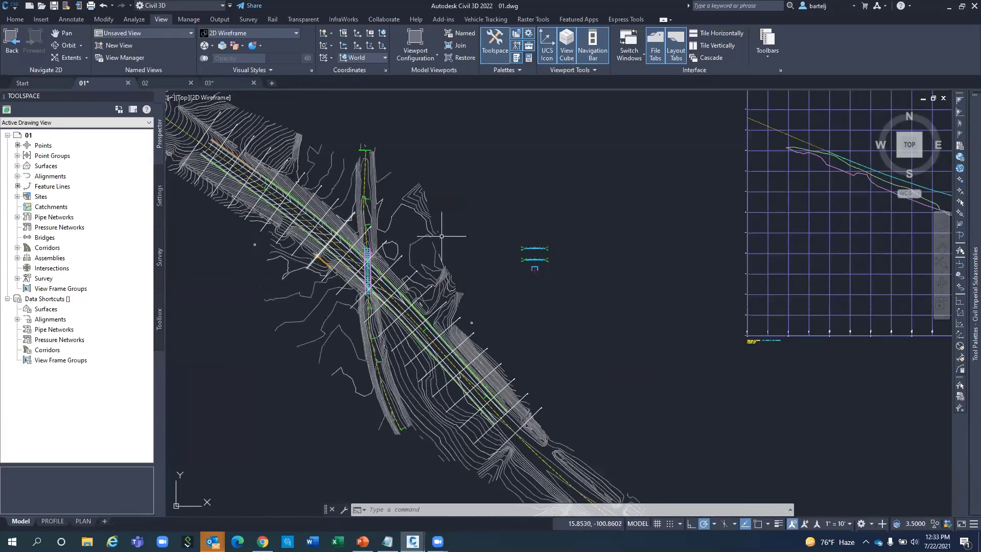
pyautogui.scroll(4, 538, 253)
pyautogui.scroll(-8, 531, 254)
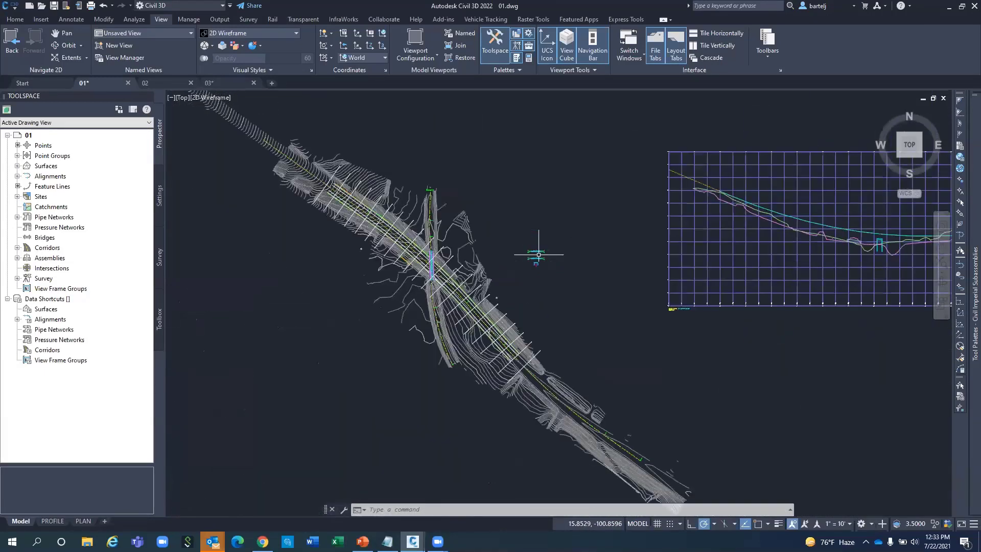
pyautogui.scroll(2, 510, 258)
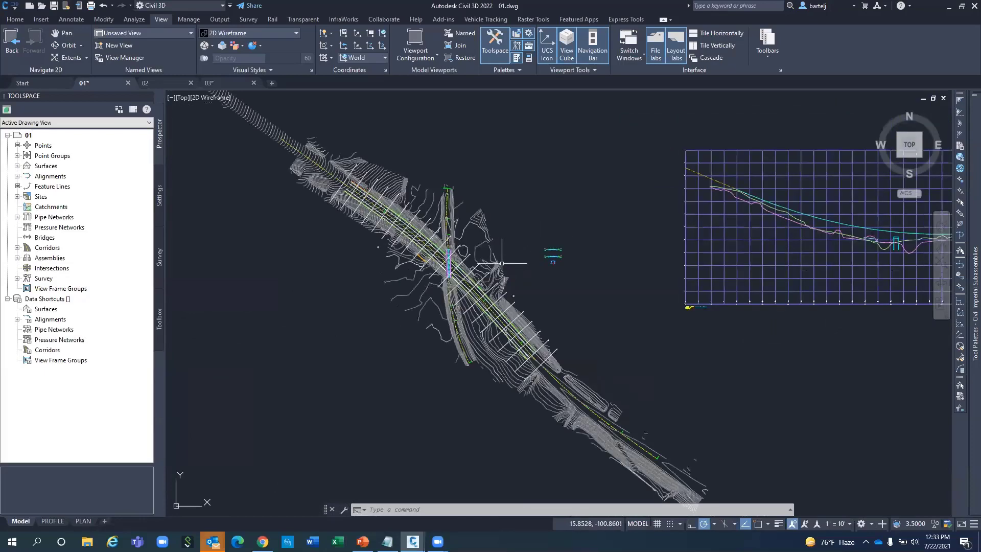
pyautogui.scroll(4, 448, 274)
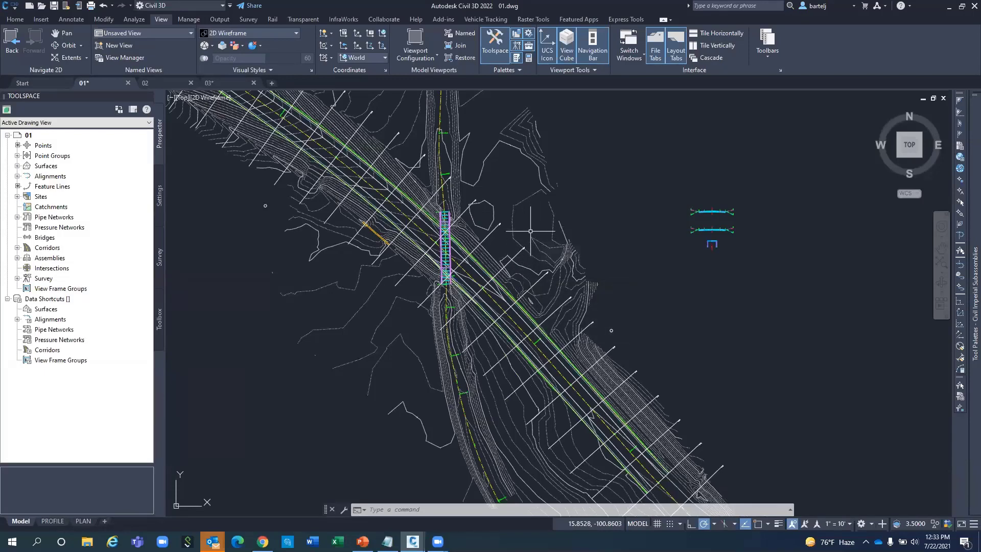
pyautogui.moveTo(530, 231)
pyautogui.scroll(-5, 526, 232)
pyautogui.scroll(8, 525, 235)
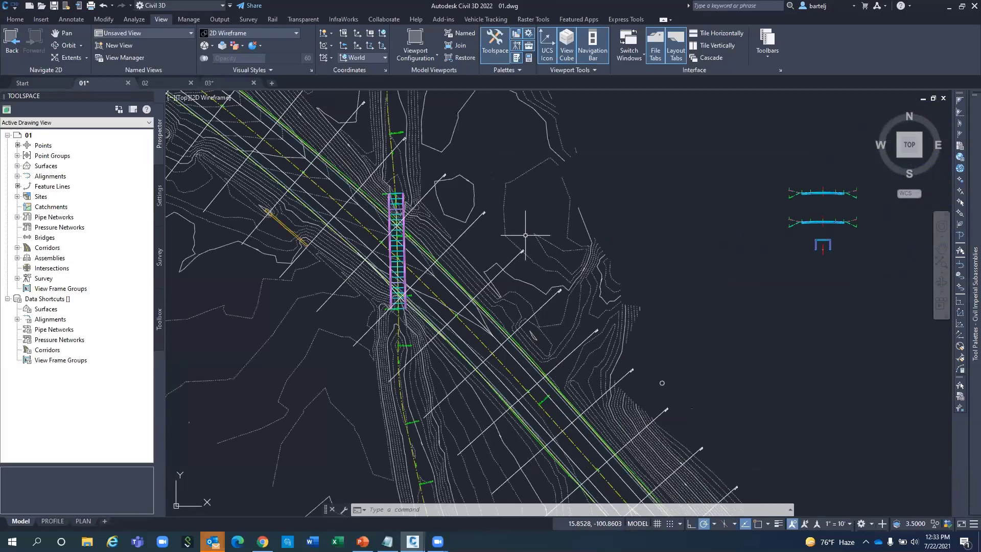
pyautogui.scroll(-2, 525, 236)
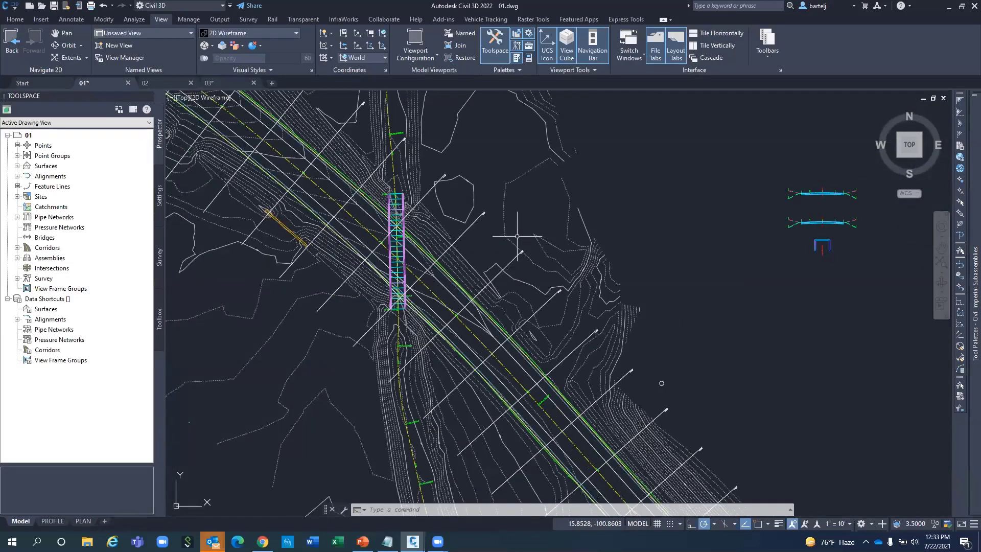
pyautogui.scroll(-3, 480, 236)
pyautogui.scroll(5, 479, 237)
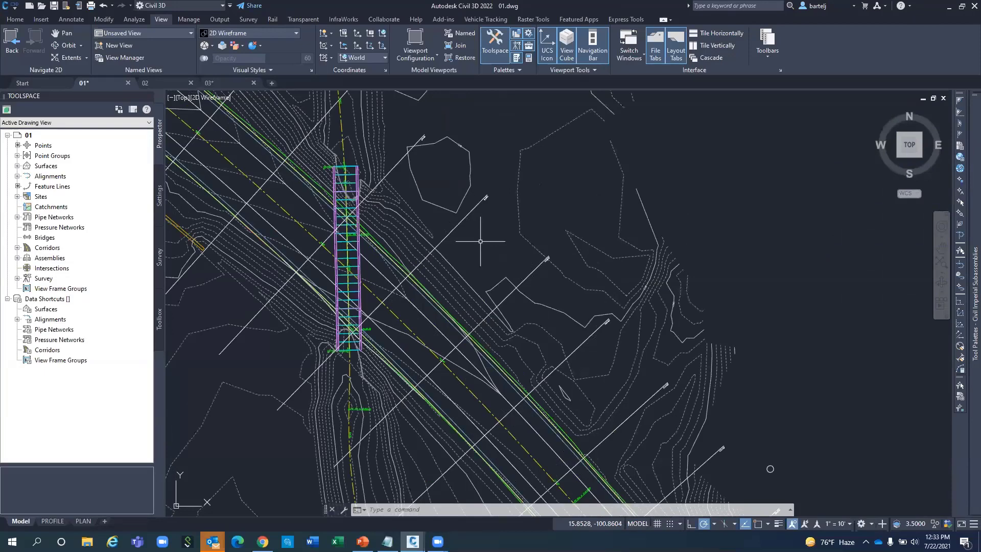
# Pan toward the bridge, zoom to extents, then zoom back into the bridge crossing.
pyautogui.moveTo(480, 243)
pyautogui.mouseDown(button='middle')
pyautogui.moveTo(603, 250)
pyautogui.moveTo(554, 257)
pyautogui.mouseUp(button='middle')
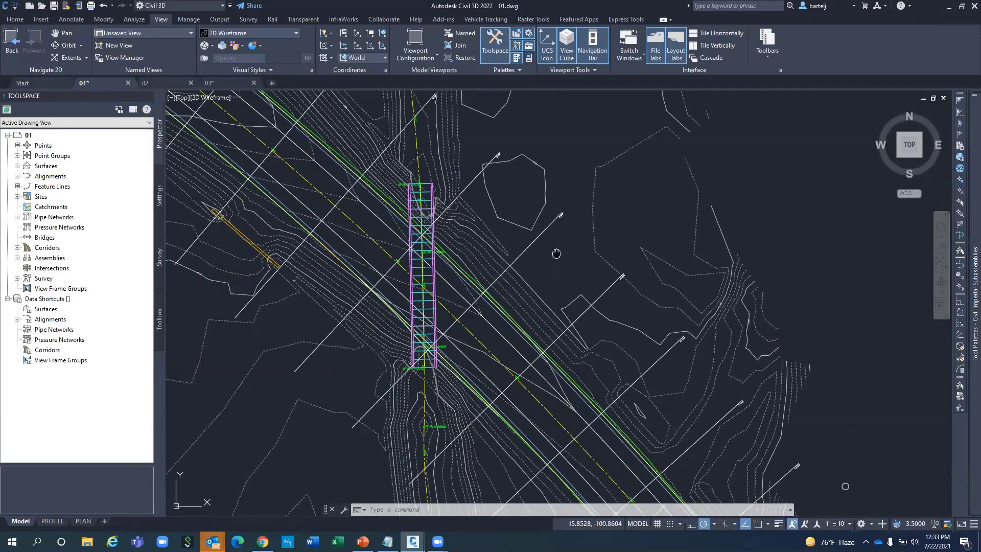
pyautogui.scroll(-2, 556, 253)
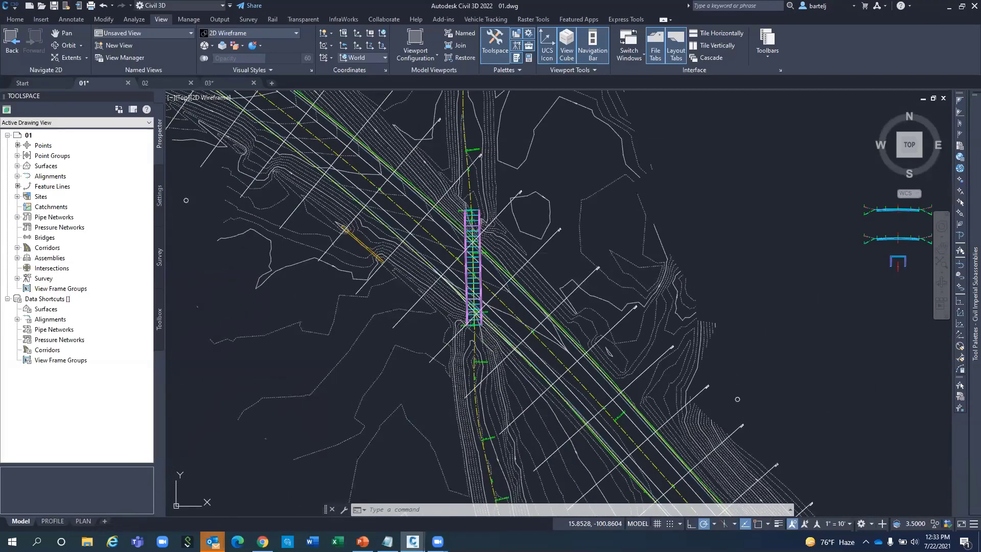
pyautogui.middleClick(557, 253)
pyautogui.middleClick(557, 253)
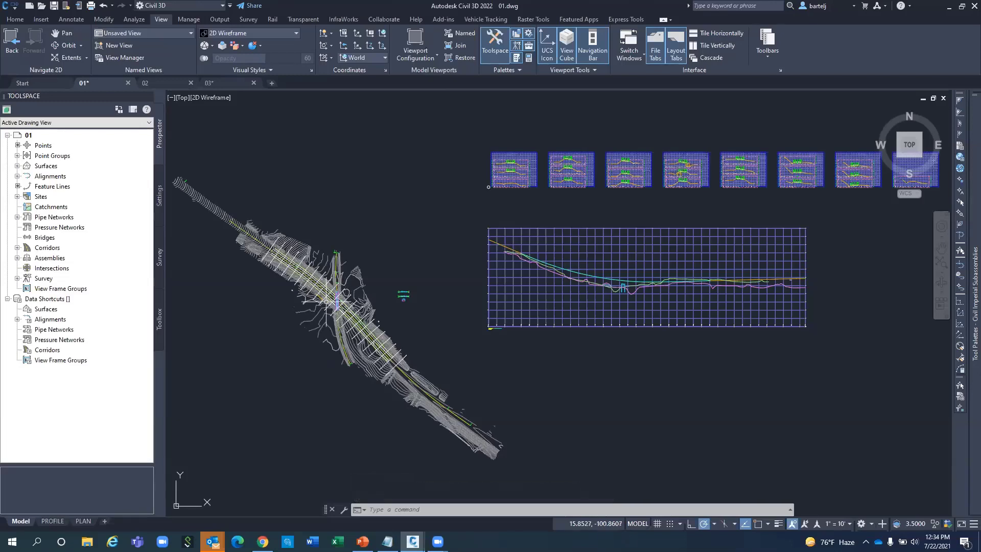
pyautogui.scroll(5, 326, 304)
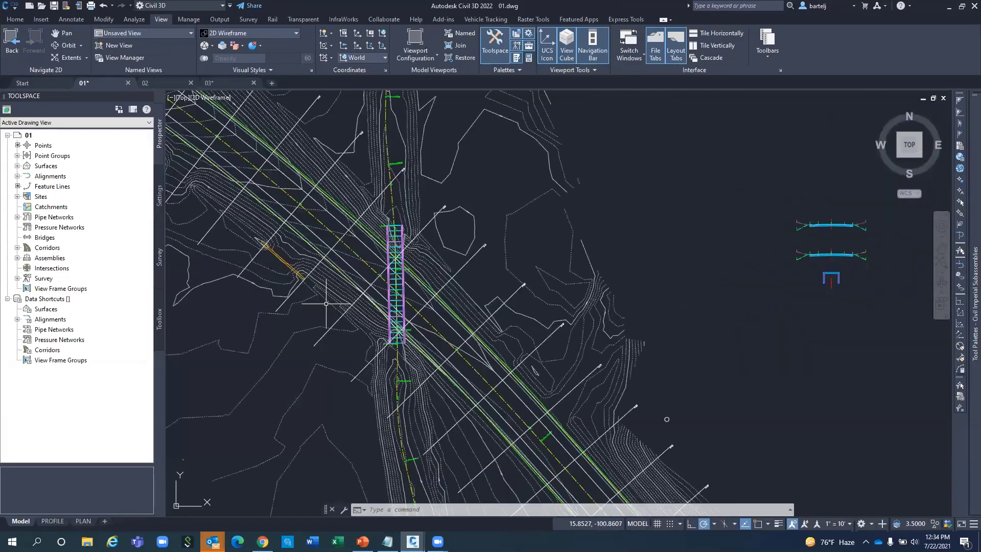
pyautogui.scroll(2, 327, 303)
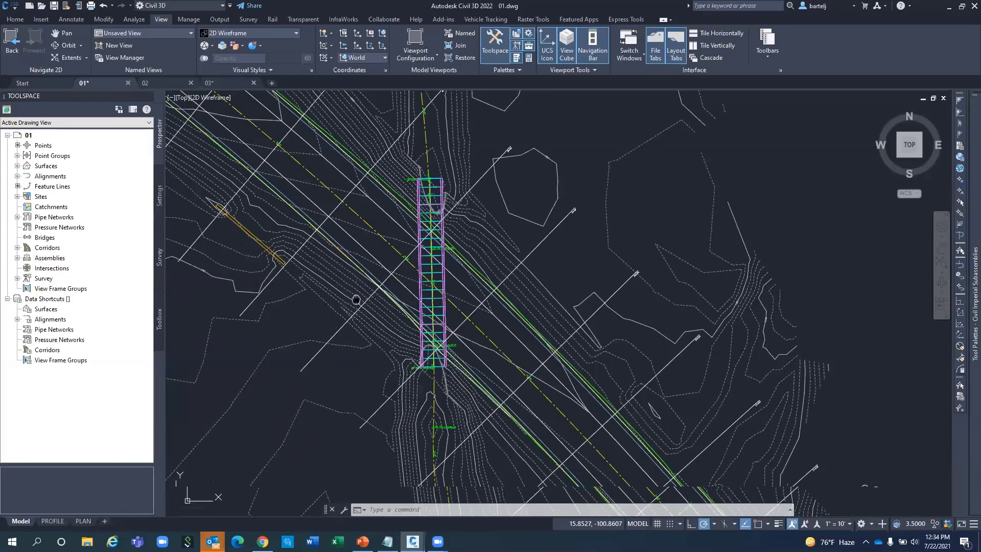
pyautogui.moveTo(356, 296)
pyautogui.mouseDown(button='middle')
pyautogui.moveTo(435, 278)
pyautogui.moveTo(412, 276)
pyautogui.moveTo(443, 268)
pyautogui.mouseUp(button='middle')
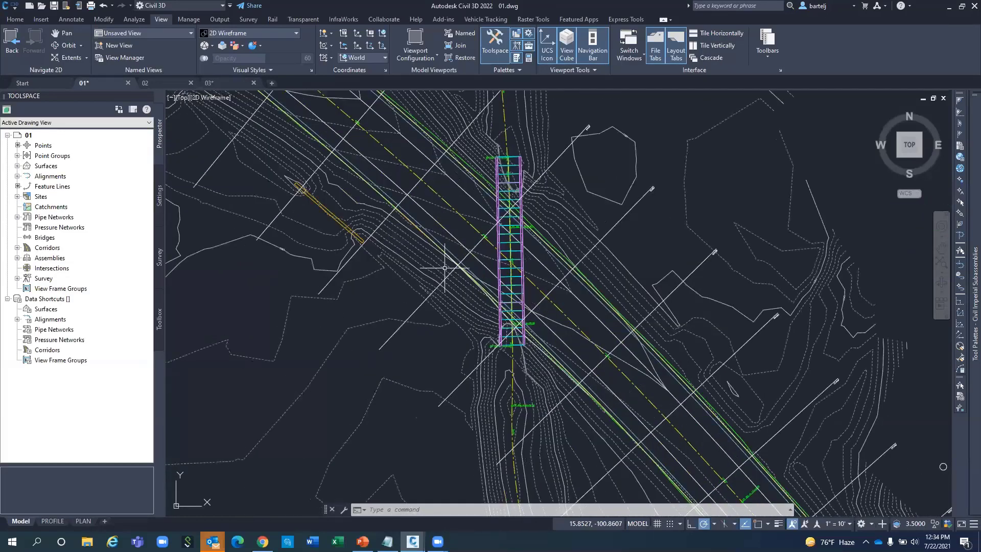
pyautogui.scroll(2, 443, 212)
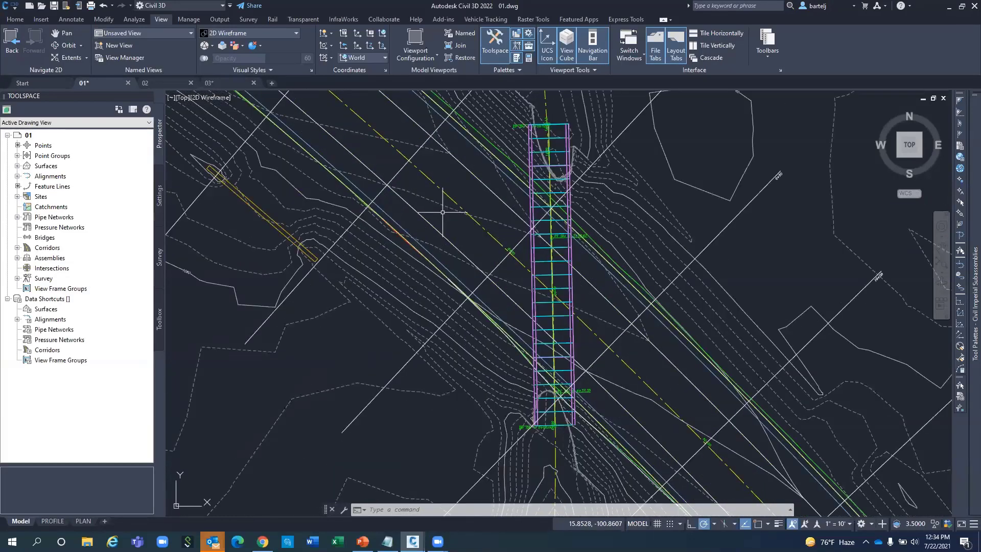
pyautogui.scroll(-2, 442, 212)
# Set ZOOMFACTOR to 10 and test the wheel zoom.
pyautogui.write('zo')
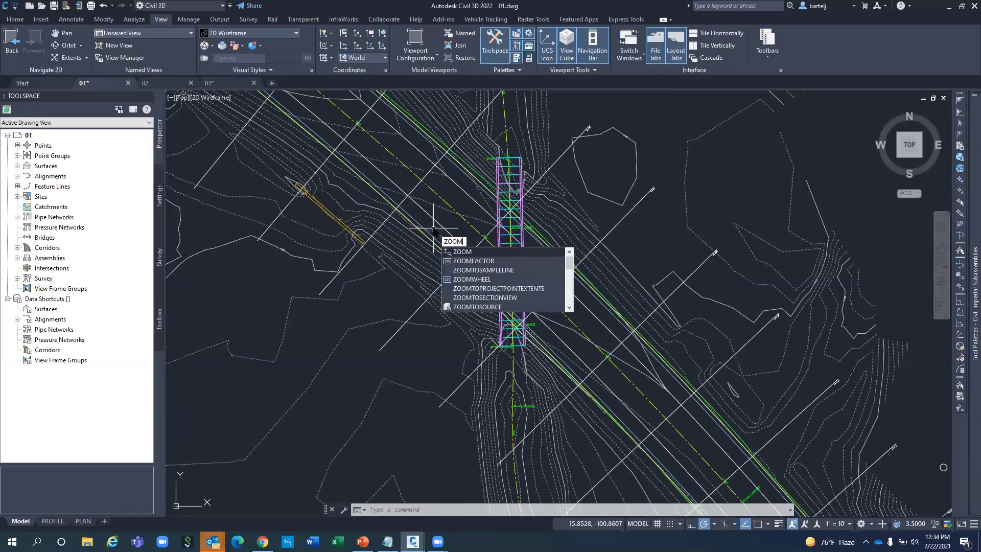
pyautogui.click(463, 260)
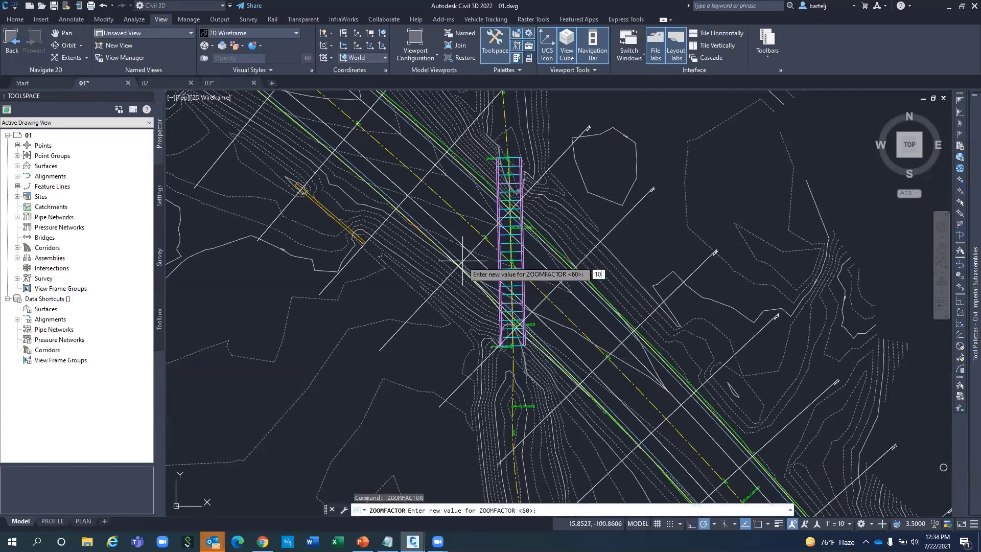
pyautogui.write('10')
pyautogui.press('Return')
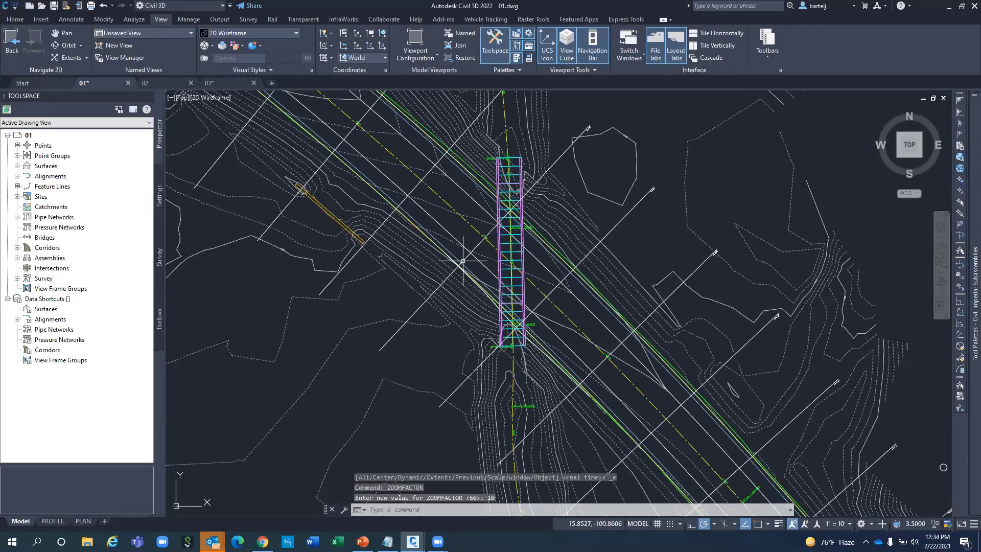
pyautogui.scroll(-1, 463, 261)
pyautogui.scroll(-2, 463, 260)
pyautogui.scroll(2, 463, 261)
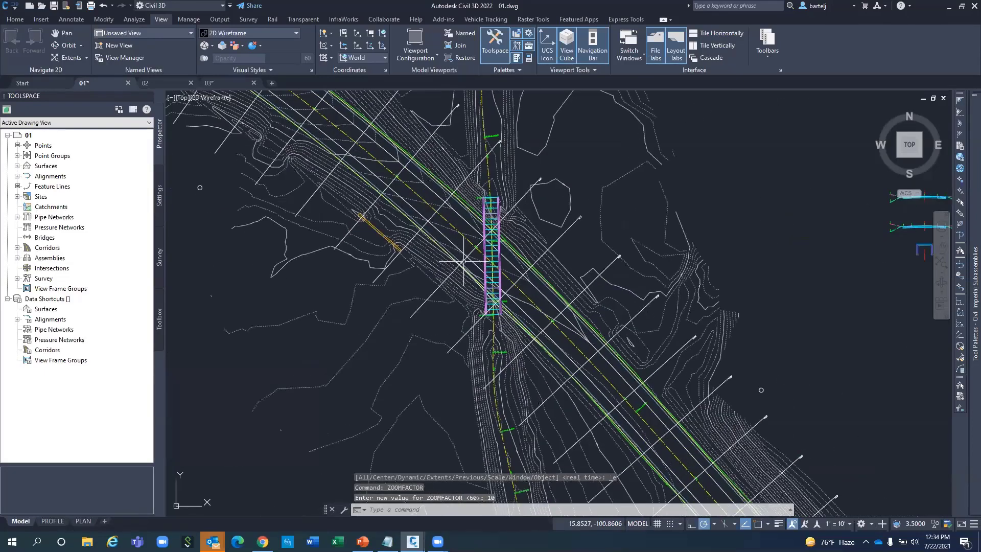
pyautogui.scroll(1, 463, 261)
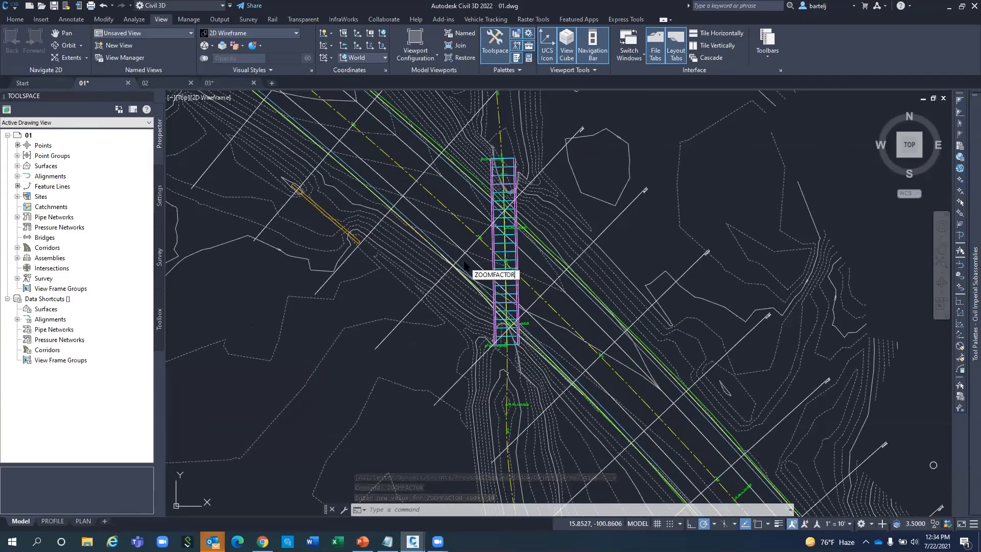
# Set ZOOMFACTOR back to 60.
pyautogui.press('Return')
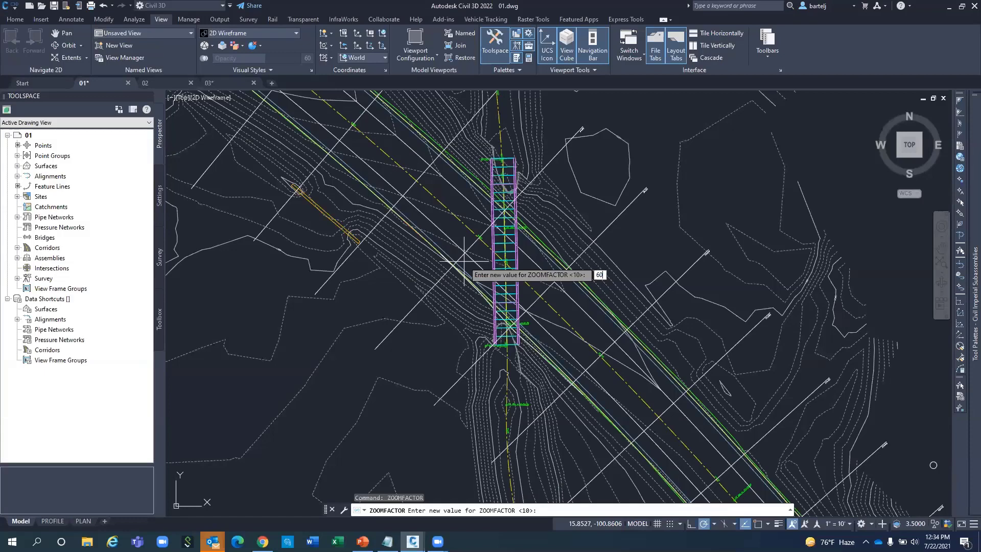
pyautogui.write('60')
pyautogui.press('Return')
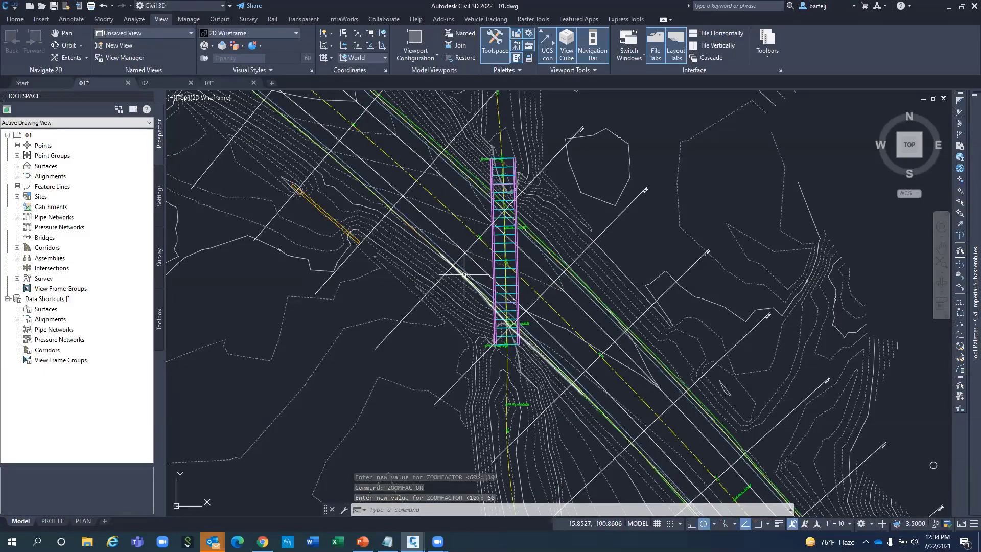
pyautogui.moveTo(464, 276)
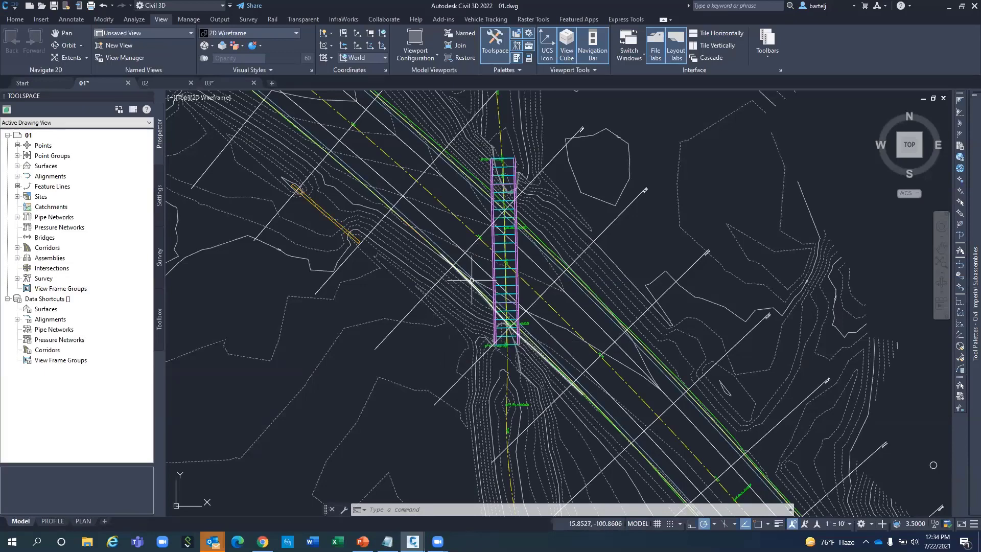
# Pan down, orbit into a tilted 3D view, and select the Culvert Datum surface.
pyautogui.moveTo(476, 273); pyautogui.dragTo(471, 299, button='middle')
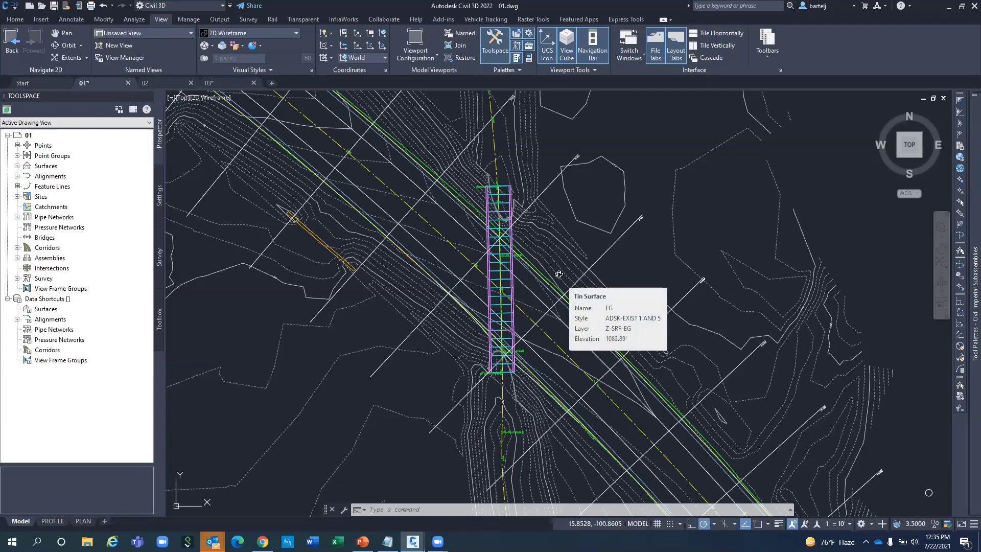
pyautogui.moveTo(560, 270)
pyautogui.keyDown('shift'); pyautogui.mouseDown(button='middle')
pyautogui.moveTo(611, 245)
pyautogui.moveTo(589, 243)
pyautogui.moveTo(567, 261)
pyautogui.moveTo(572, 276)
pyautogui.moveTo(576, 268)
pyautogui.mouseUp(button='middle'); pyautogui.keyUp('shift')
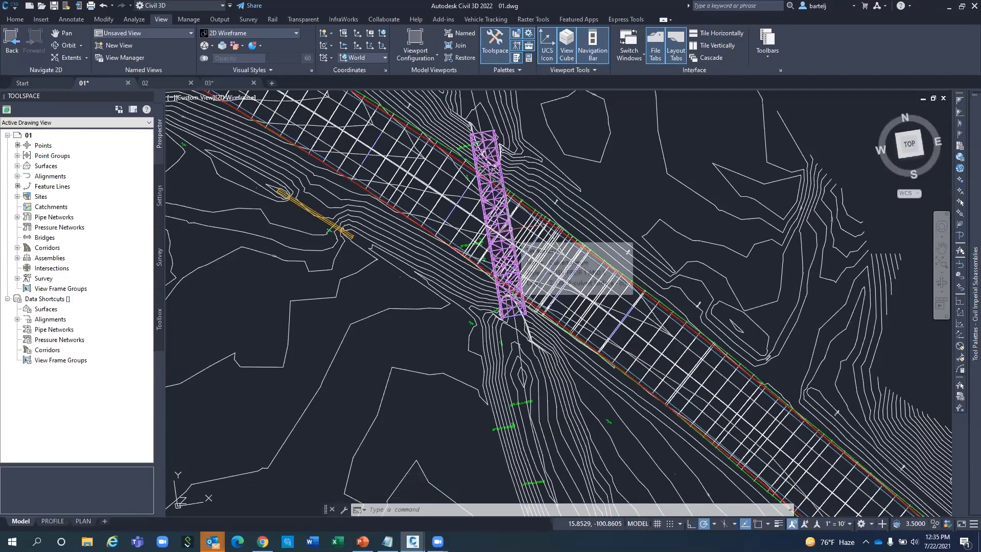
pyautogui.click(521, 230)
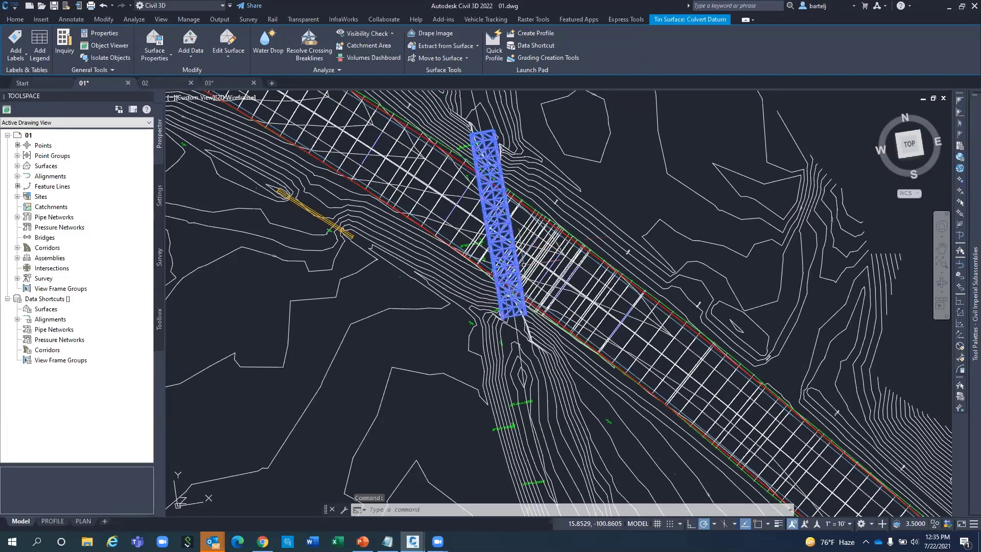
# Orbit to a front view of the culvert, then zoom in close on it.
pyautogui.keyDown('shift'); pyautogui.moveTo(543, 352); pyautogui.dragTo(528, 215, button='middle'); pyautogui.keyUp('shift')
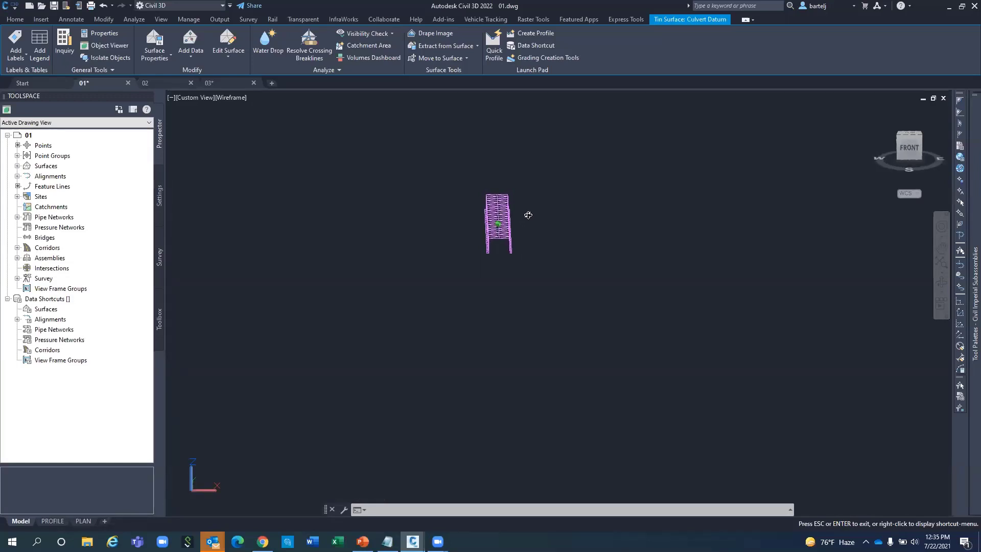
pyautogui.keyDown('shift'); pyautogui.moveTo(528, 215); pyautogui.dragTo(528, 215, button='middle'); pyautogui.keyUp('shift')
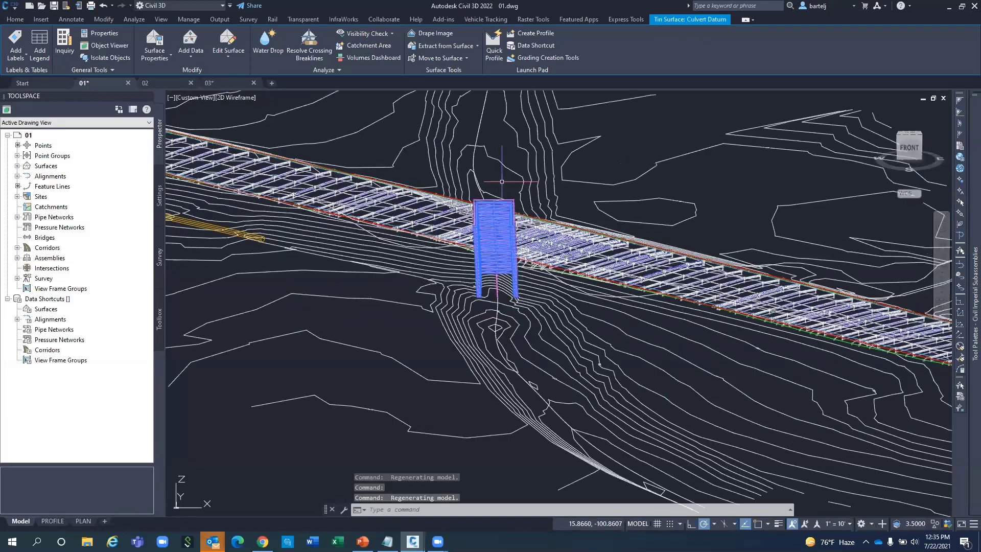
pyautogui.scroll(2, 501, 181)
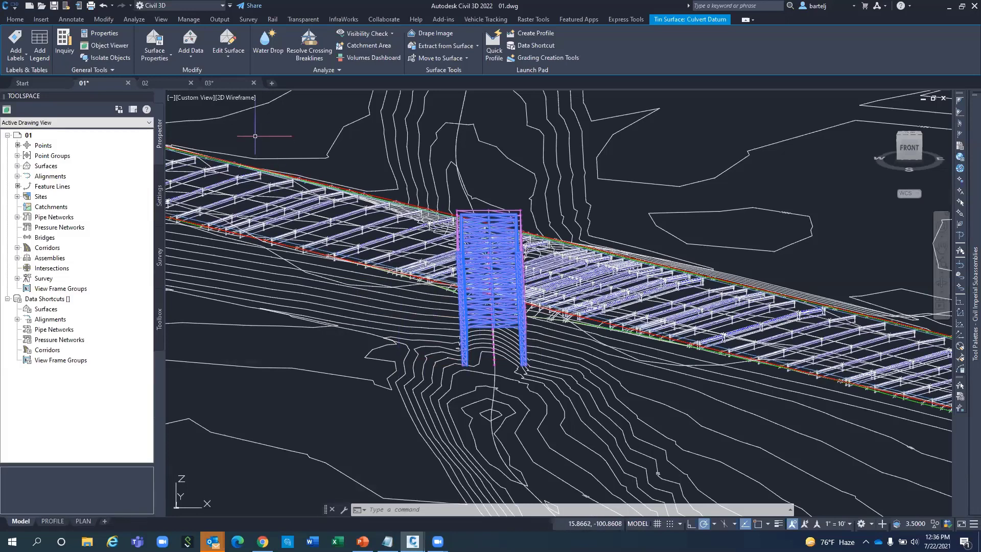
# Switch the viewport to the Conceptual visual style and clear the surface selection.
pyautogui.click(233, 97)
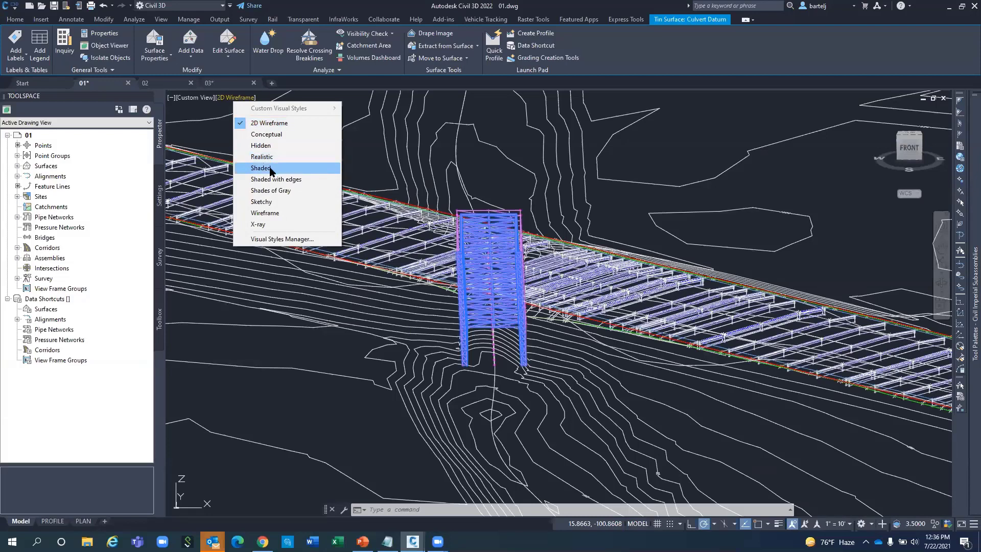
pyautogui.click(279, 134)
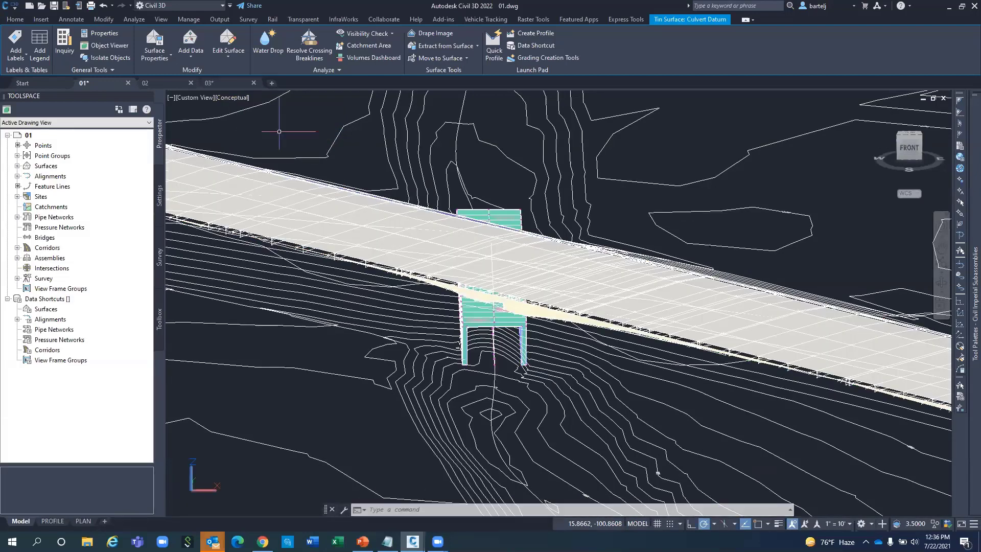
pyautogui.press('Escape')
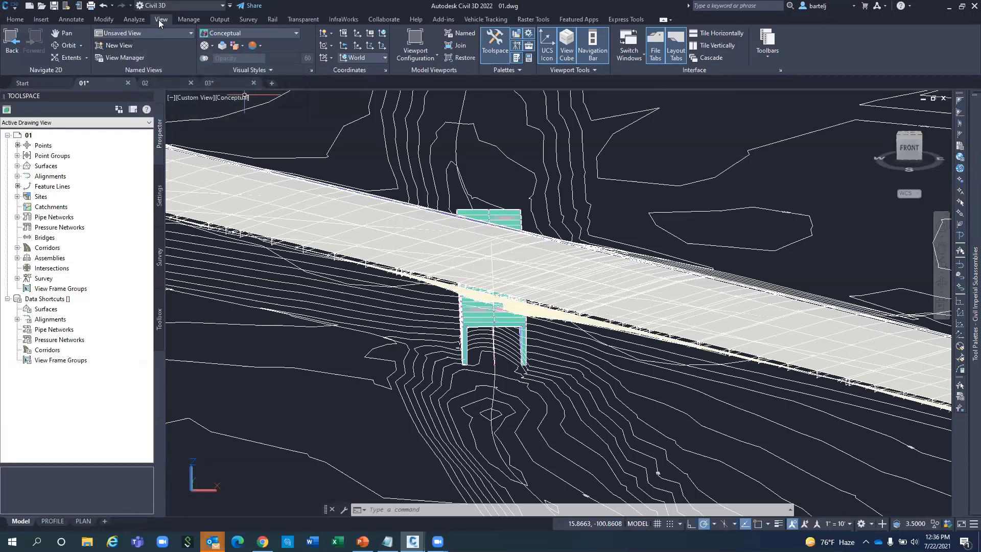
# Start a new named view called Box Culvert with view type Still.
pyautogui.click(118, 45)
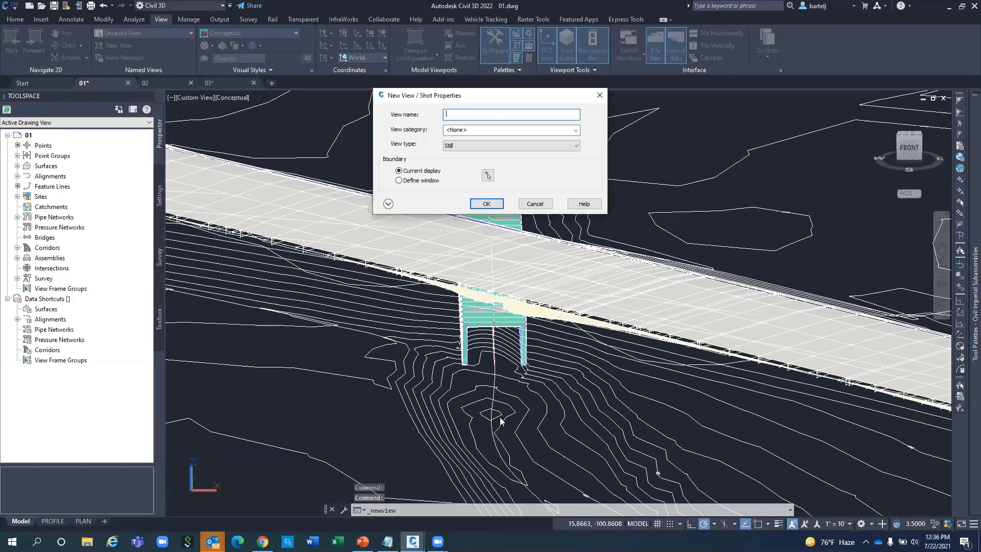
pyautogui.write('Box C')
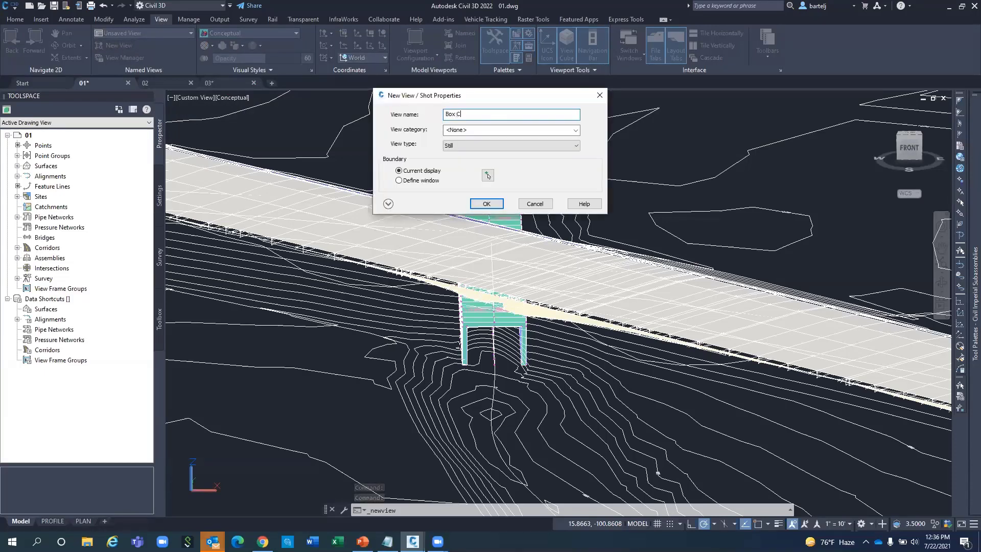
pyautogui.write('ulvert')
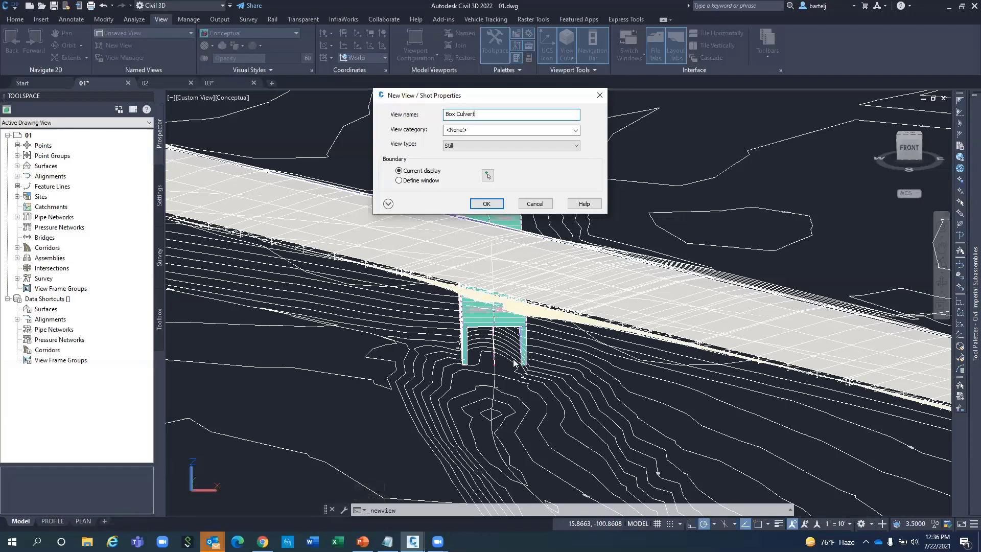
pyautogui.click(577, 145)
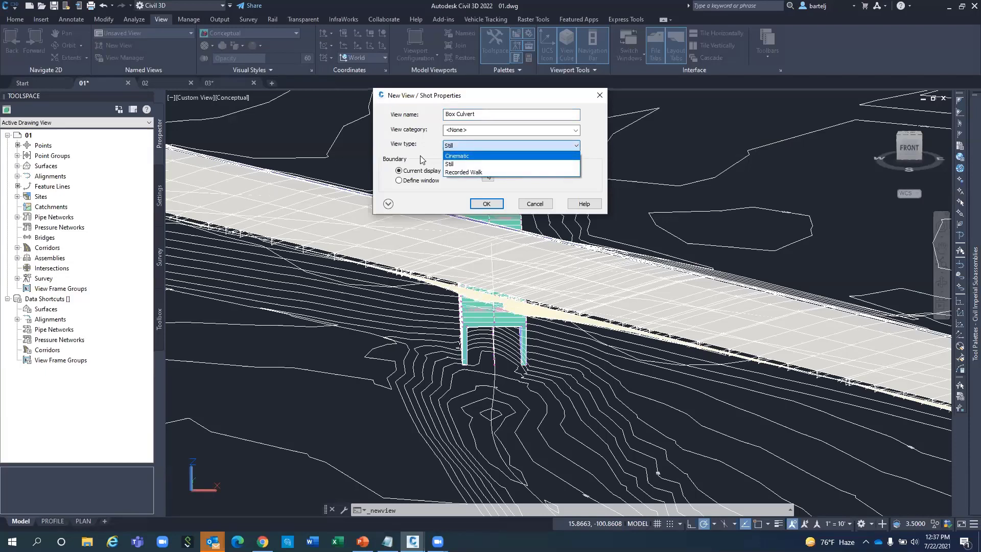
pyautogui.click(419, 155)
pyautogui.click(388, 204)
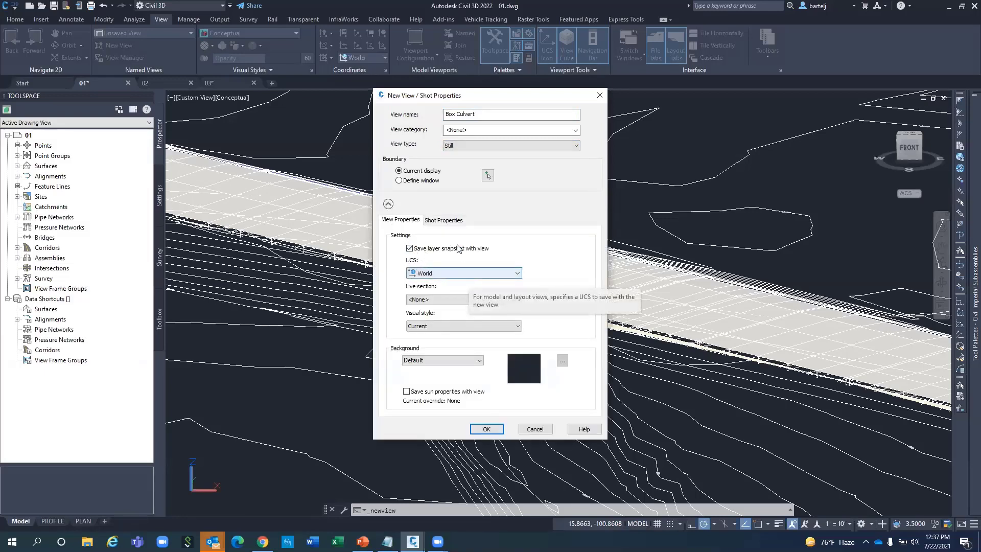
pyautogui.click(446, 221)
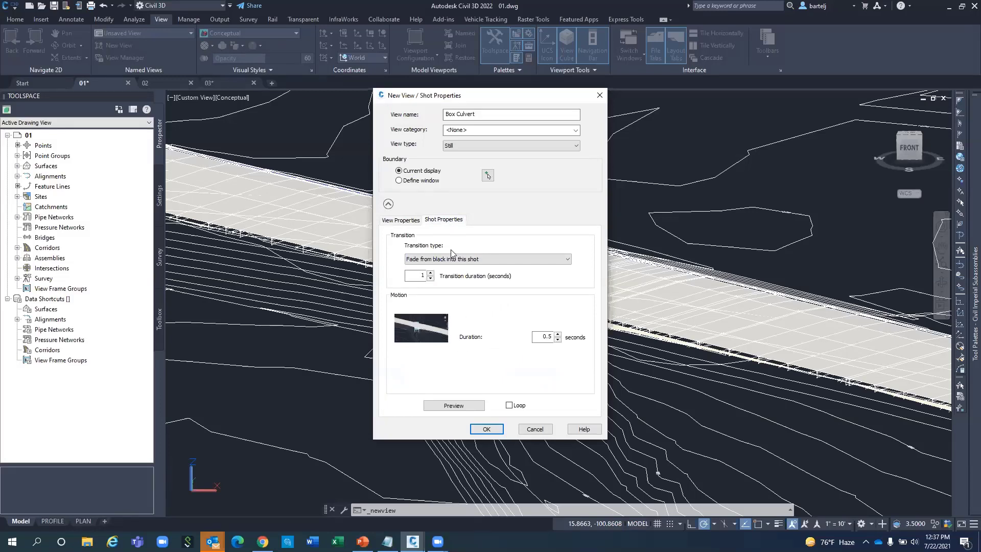
pyautogui.click(412, 223)
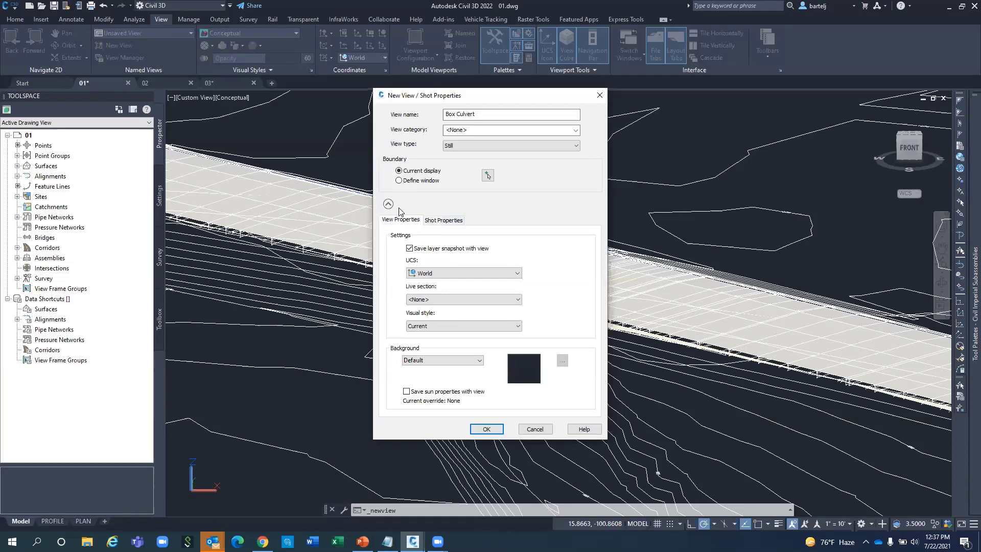
pyautogui.click(388, 204)
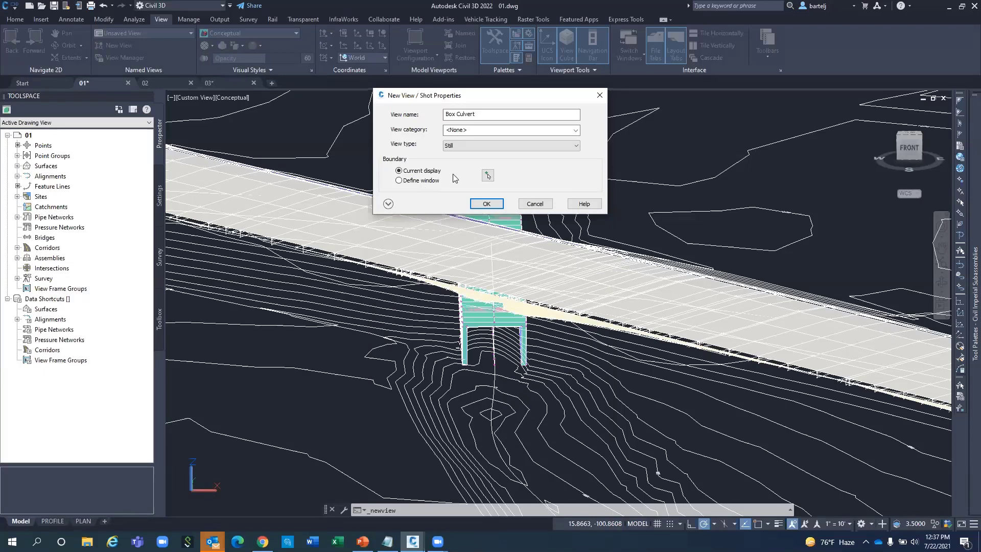
# Define the view window around the culvert and save the Box Culvert view.
pyautogui.click(488, 176)
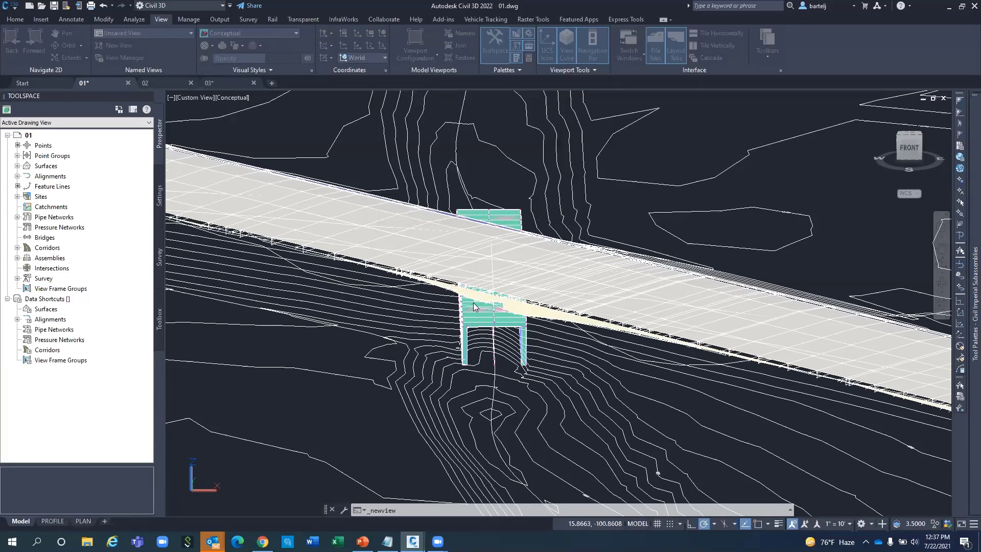
pyautogui.scroll(-2, 474, 304)
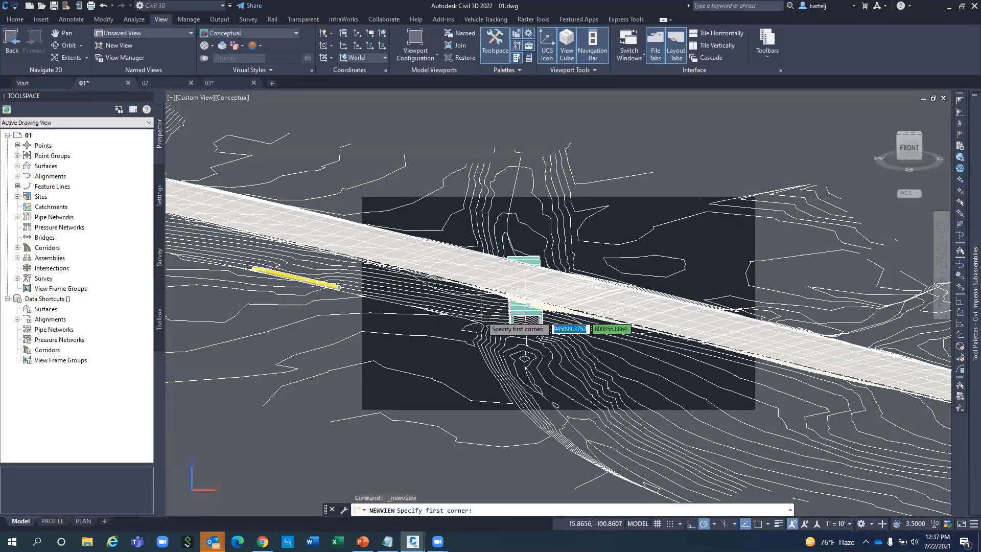
pyautogui.click(460, 350)
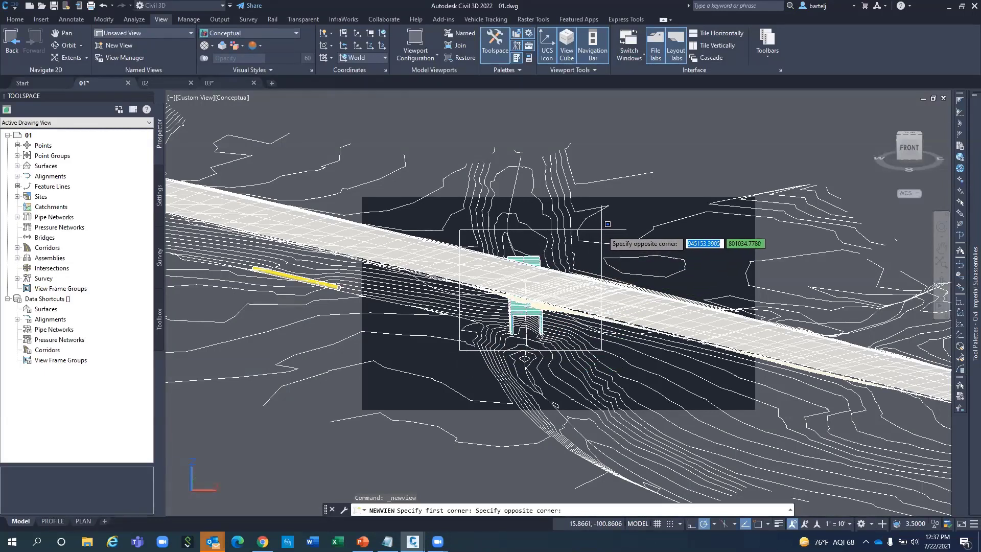
pyautogui.click(601, 230)
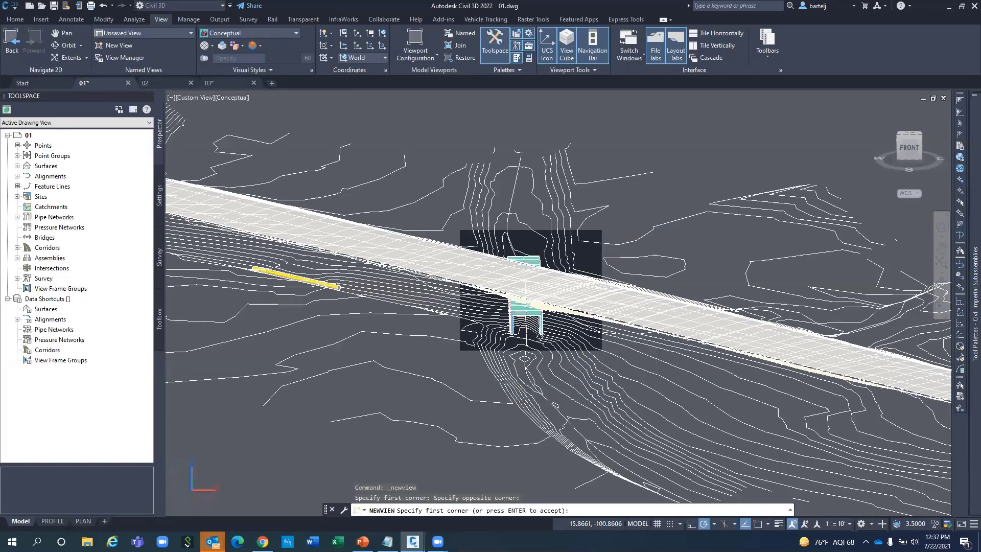
pyautogui.press('Return')
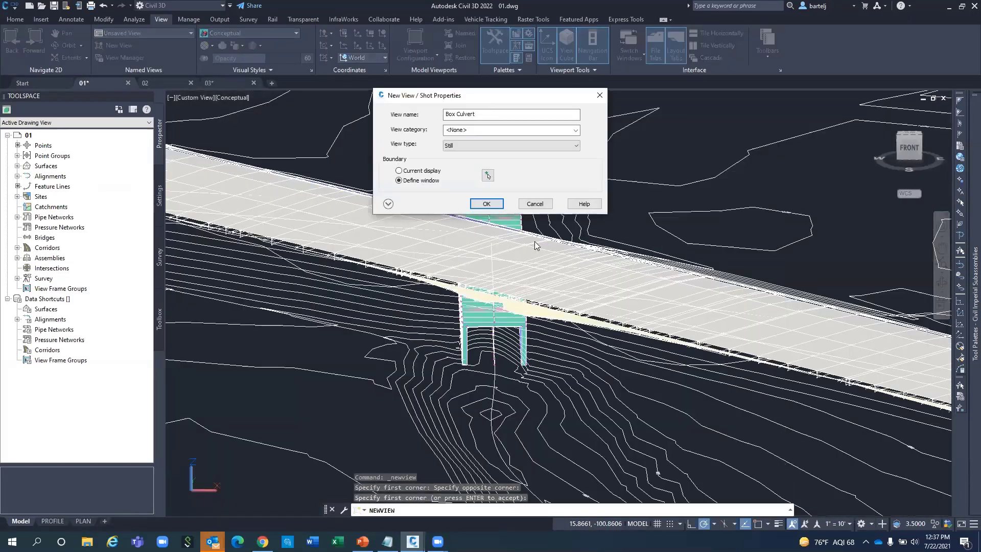
pyautogui.click(487, 204)
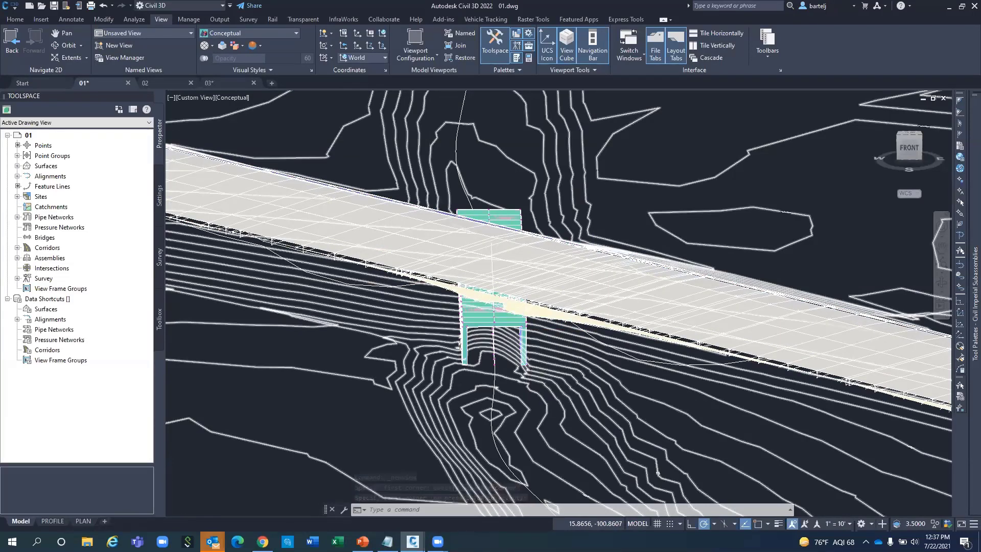
# Return to plan view of the current UCS using PLAN.
pyautogui.scroll(-4, 523, 328)
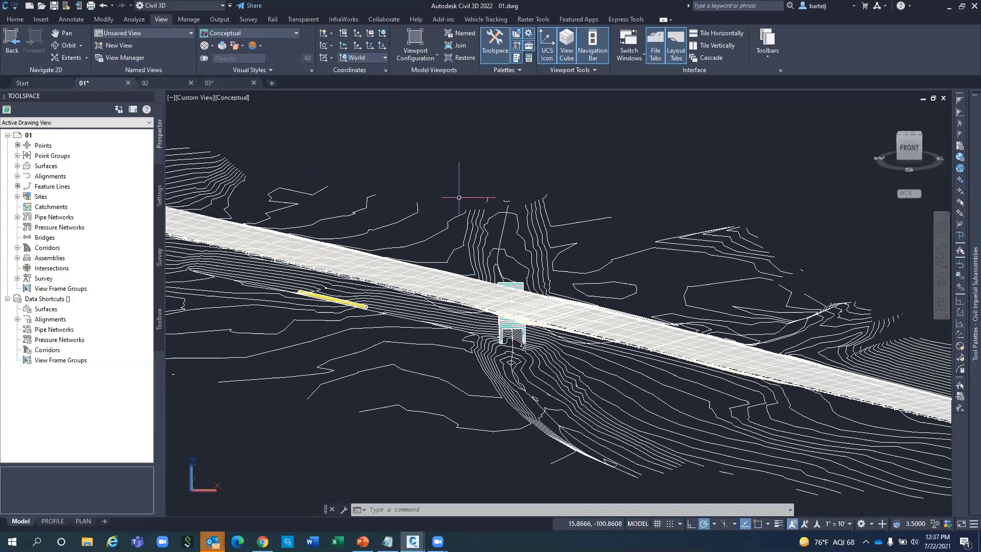
pyautogui.write('PLAN')
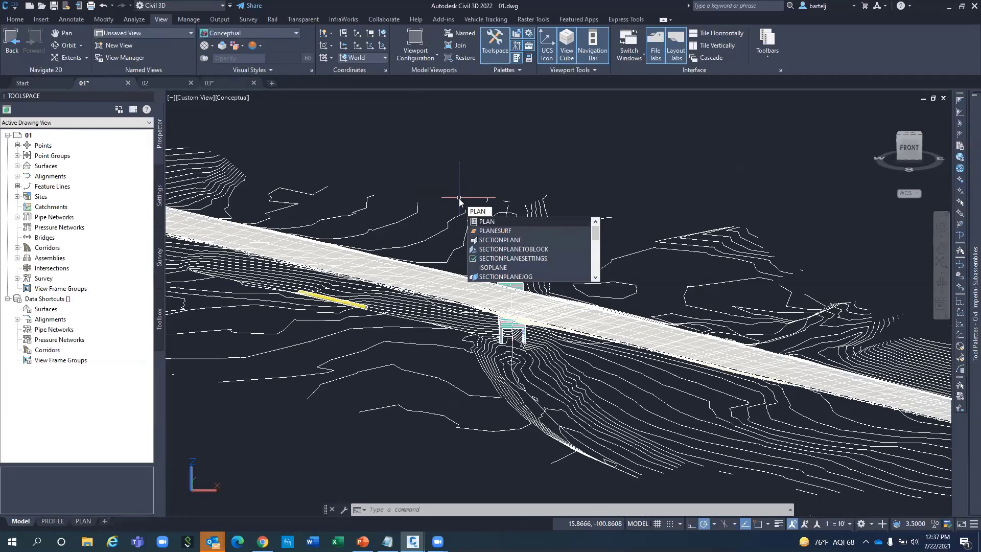
pyautogui.press('Return')
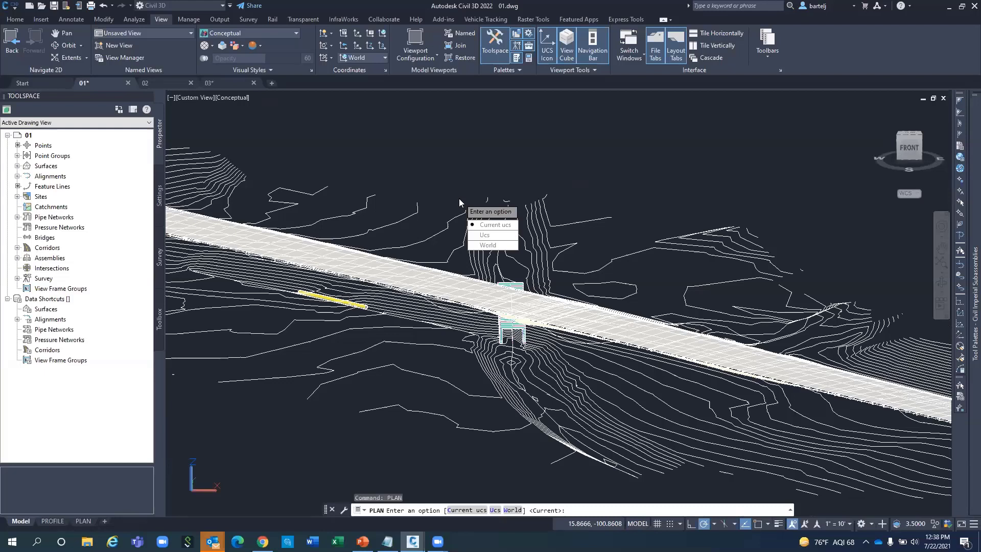
pyautogui.press('Return')
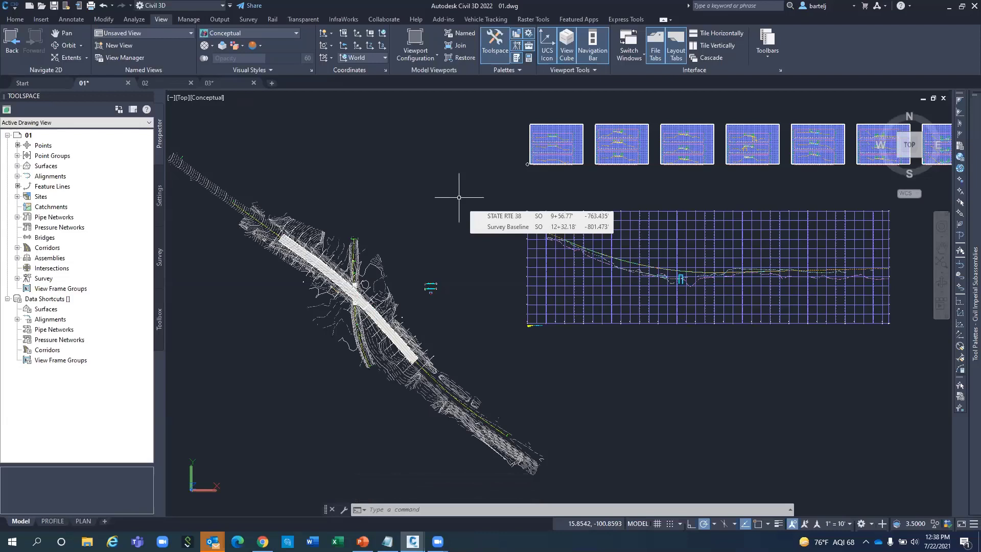
# Set the viewport visual style back to 2D Wireframe.
pyautogui.click(209, 102)
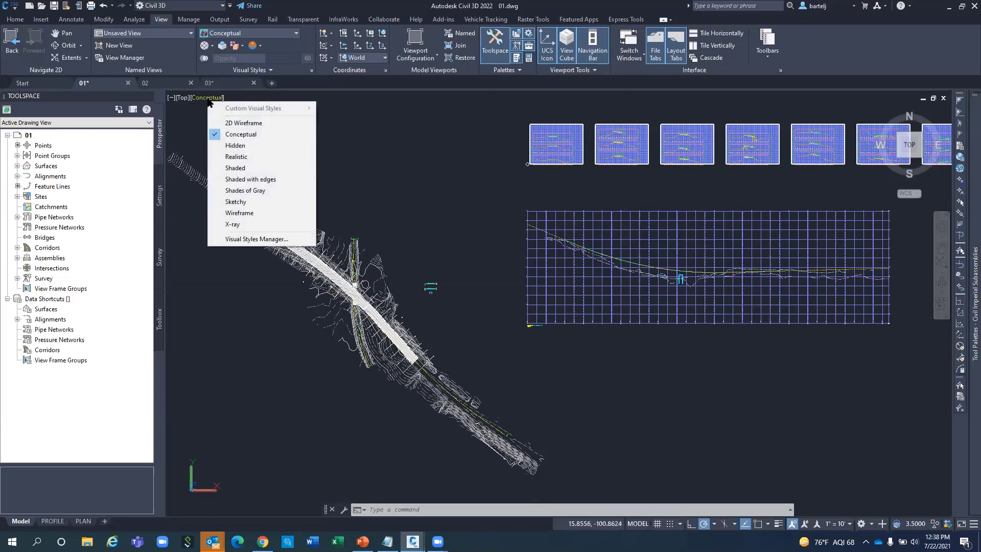
pyautogui.click(234, 124)
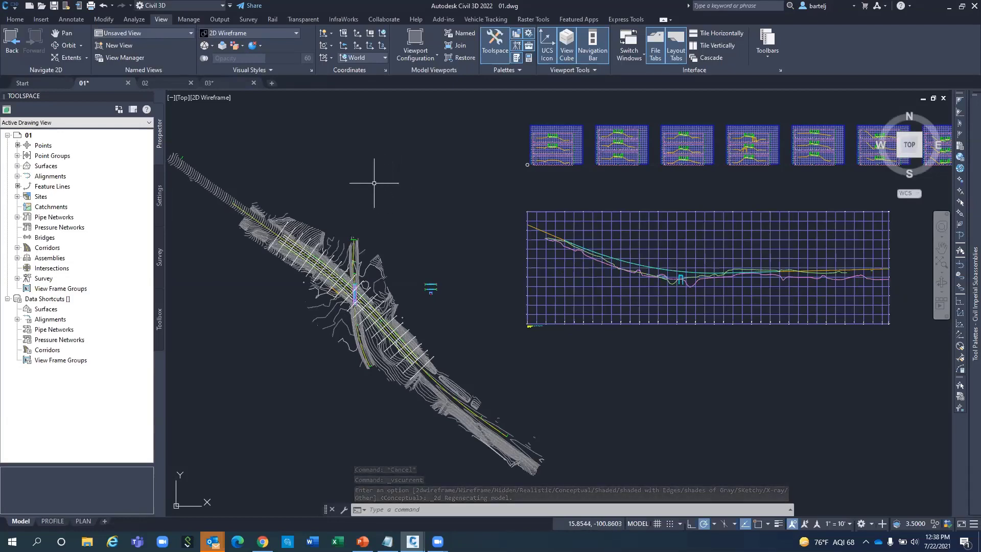
pyautogui.moveTo(376, 181)
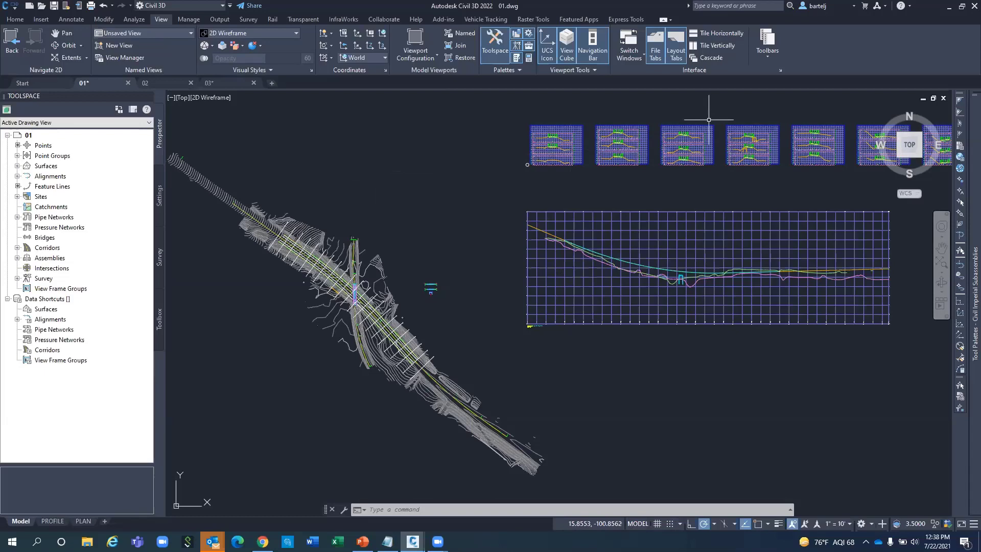
# Minimize the presentation and Civil 3D windows to reveal the desktop.
pyautogui.click(962, 10)
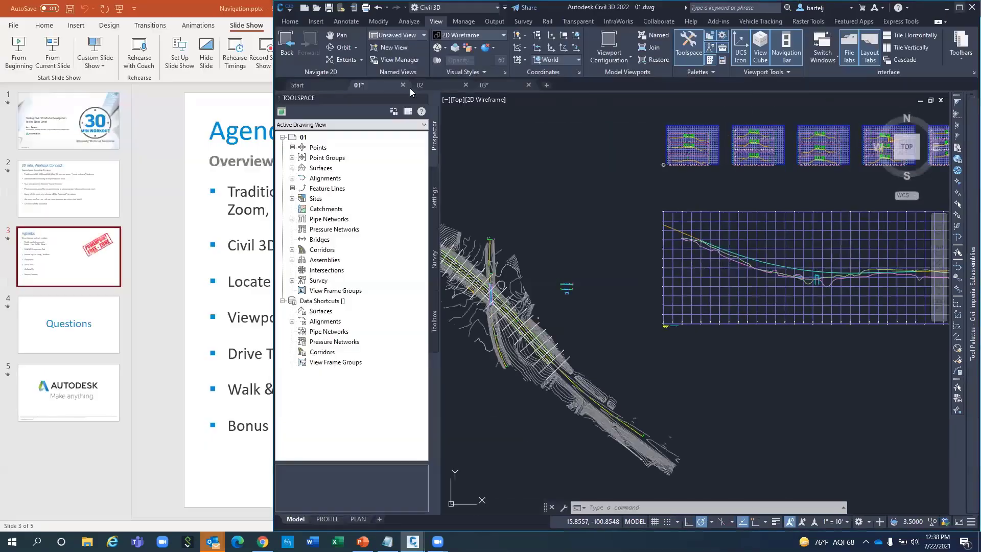
pyautogui.click(208, 11)
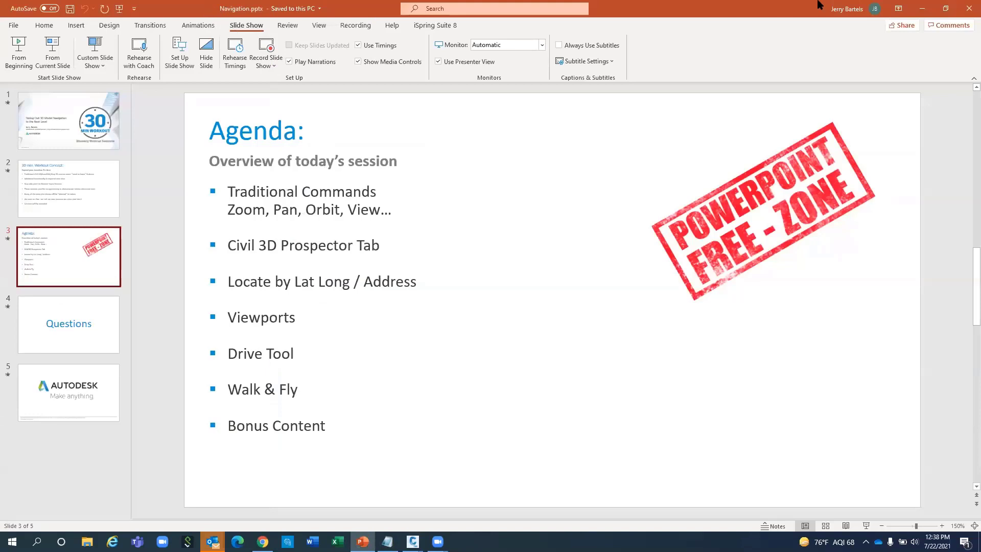
pyautogui.click(923, 8)
pyautogui.click(309, 77)
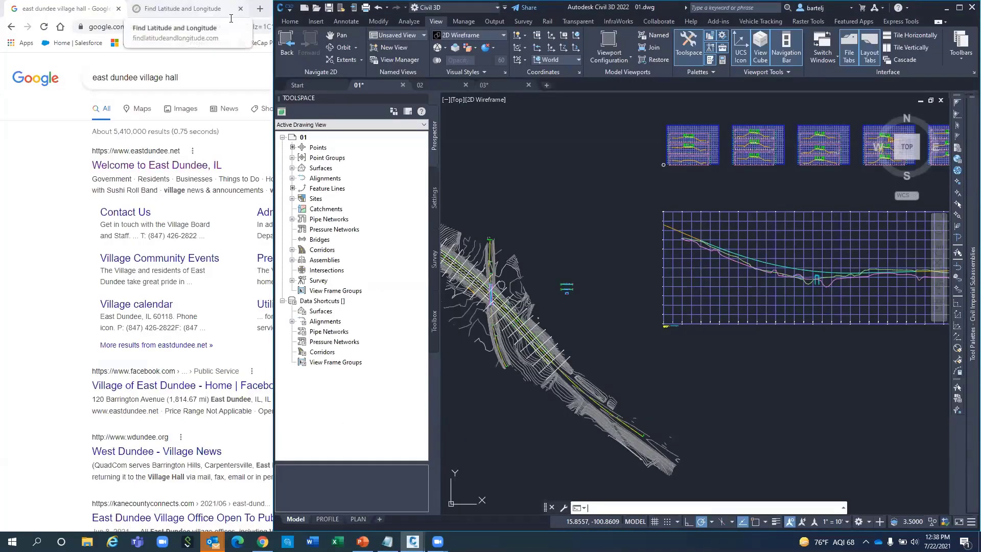
pyautogui.click(941, 7)
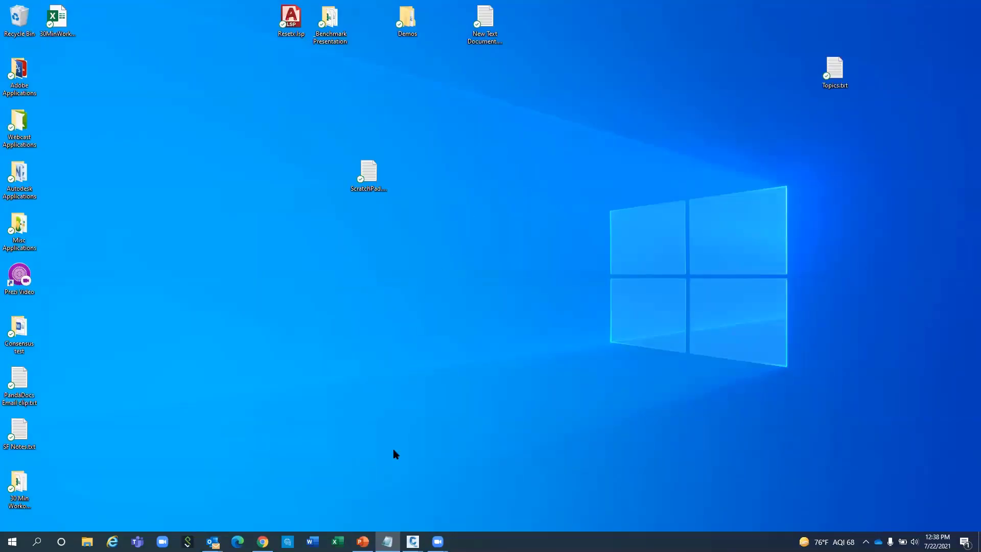
pyautogui.moveTo(413, 541)
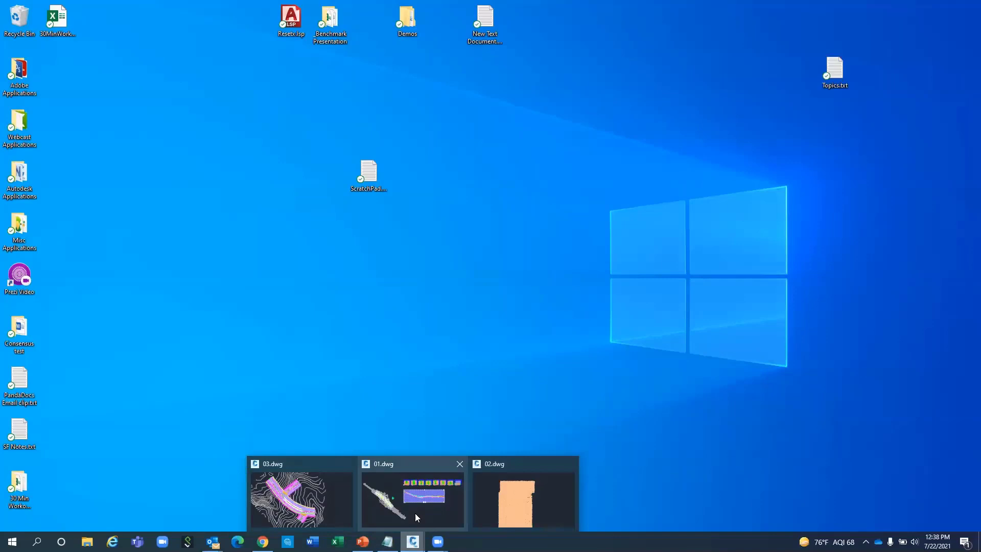
pyautogui.click(385, 479)
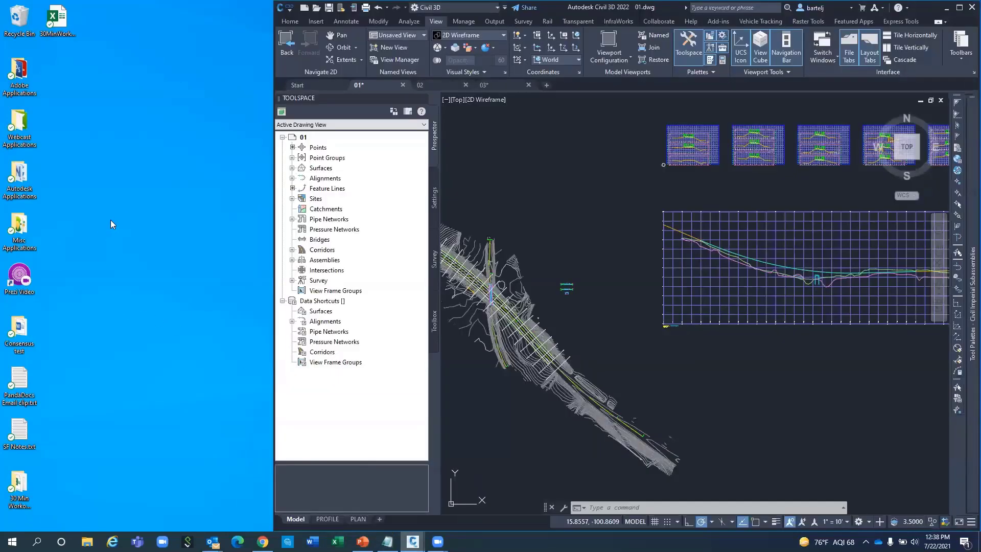
# Create a new desktop text file renamed Reset.lsp and open it in Notepad.
pyautogui.rightClick(131, 217)
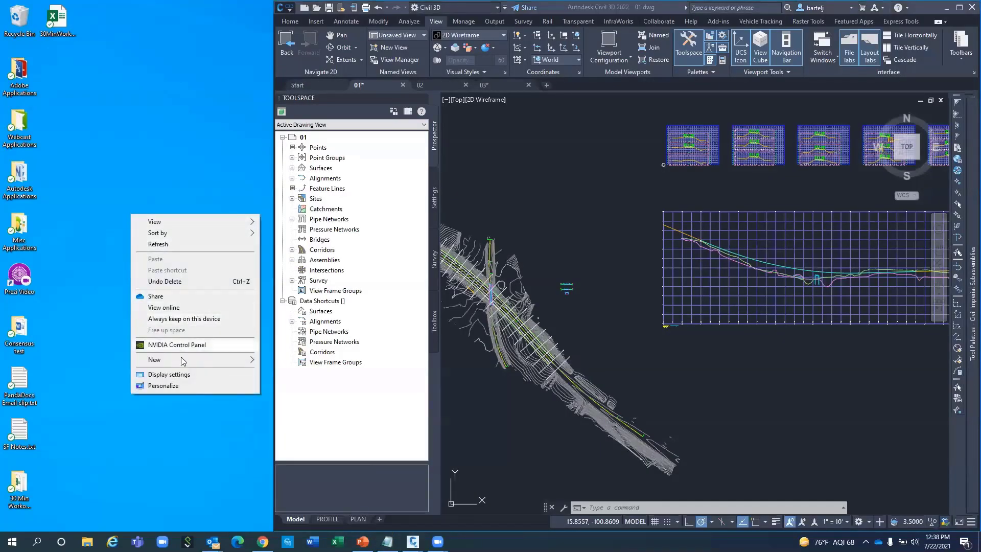
pyautogui.moveTo(183, 359)
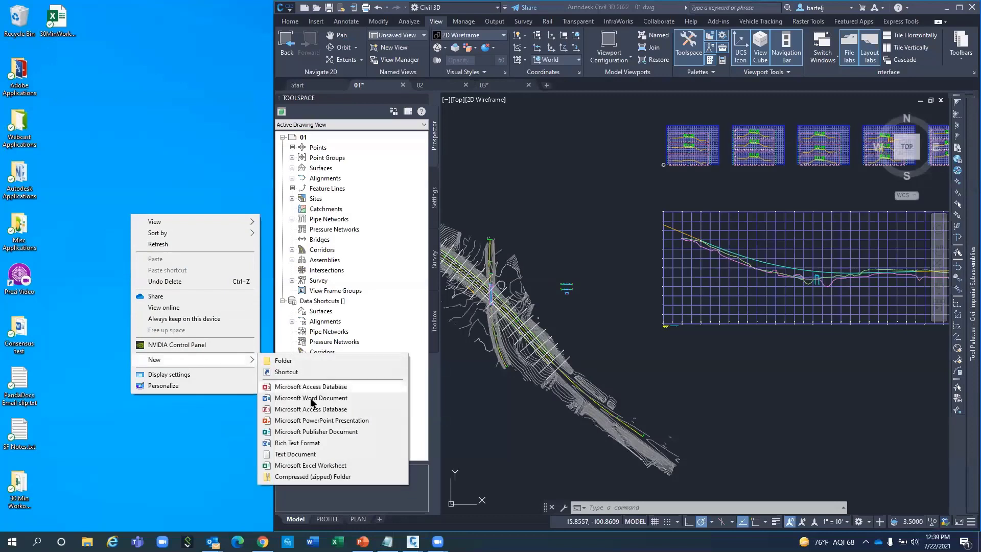
pyautogui.click(300, 454)
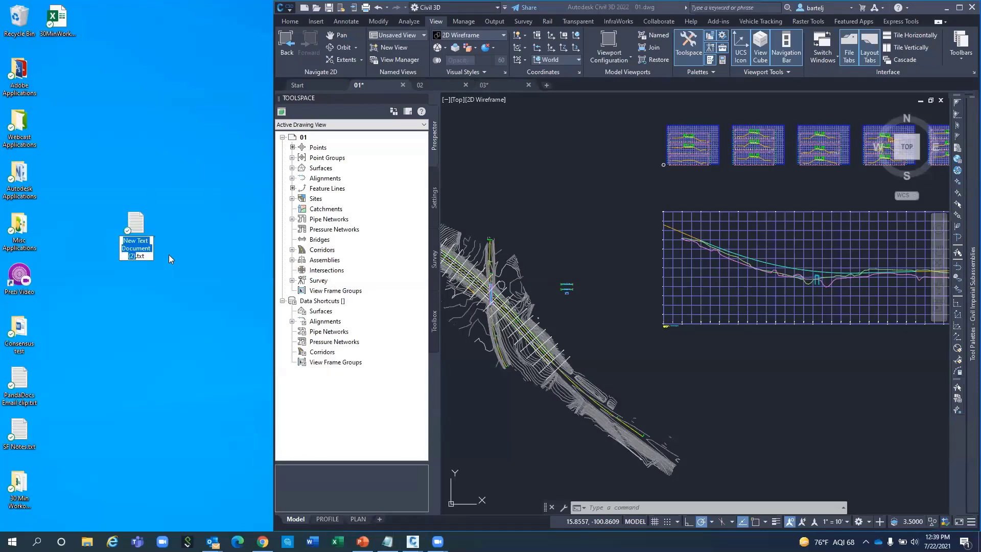
pyautogui.write('Rest')
pyautogui.press('BackSpace')
pyautogui.write('se')
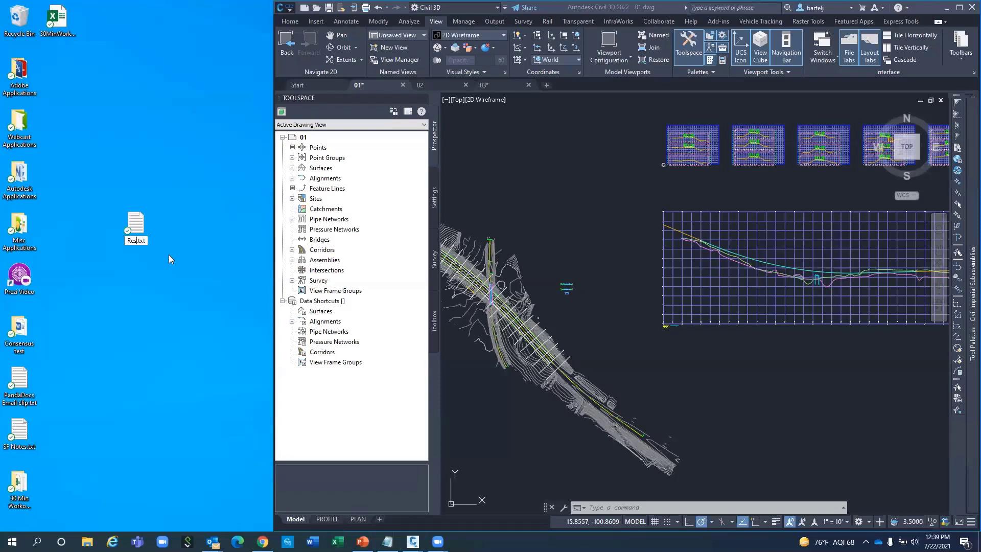
pyautogui.write('t.lsp')
pyautogui.press('Delete')
pyautogui.press('Delete')
pyautogui.press('Delete')
pyautogui.press('Delete')
pyautogui.press('Return')
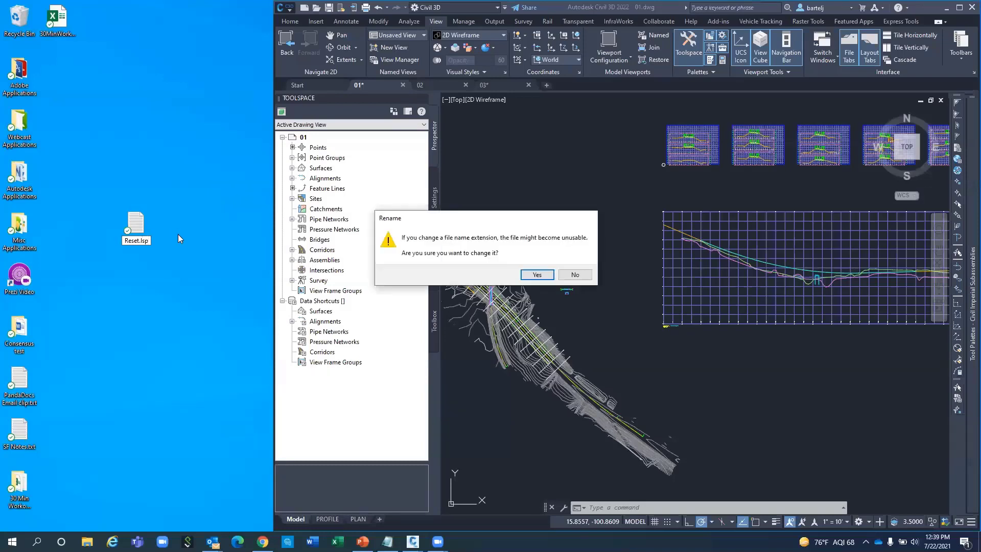
pyautogui.click(537, 275)
pyautogui.moveTo(178, 230); pyautogui.dragTo(188, 267)
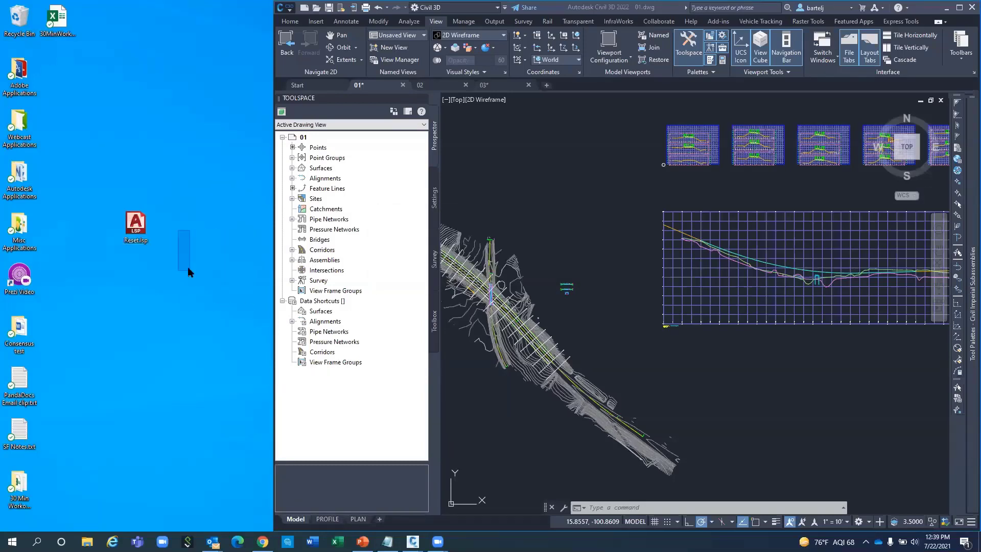
pyautogui.doubleClick(135, 226)
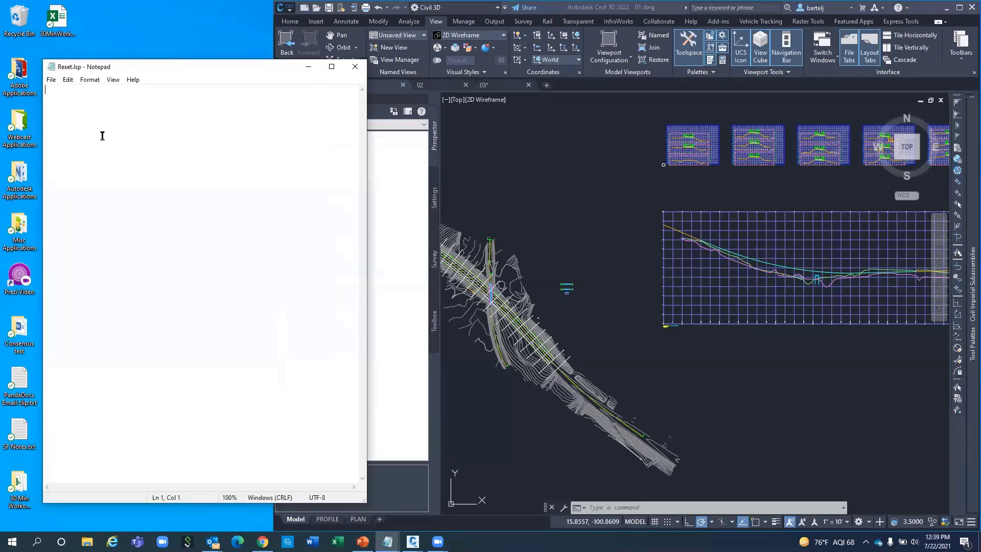
# Write (defun c:rs()(command "plan" "" "vscurrent" "2")(princ)) in Reset.lsp, save, and close Notepad.
pyautogui.write('(defun c:rs()(command')
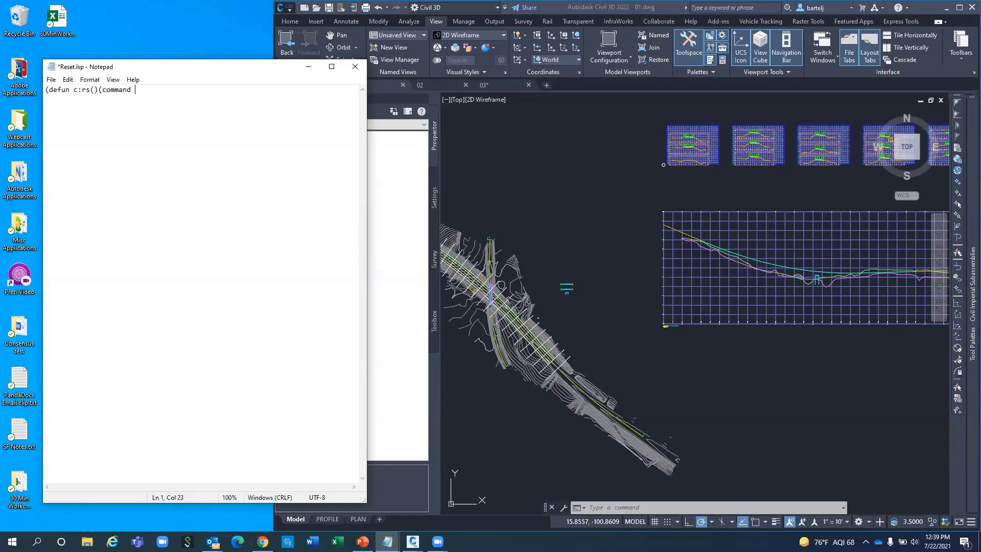
pyautogui.write(' "plan" "" "vscurrent" "2")(princ')
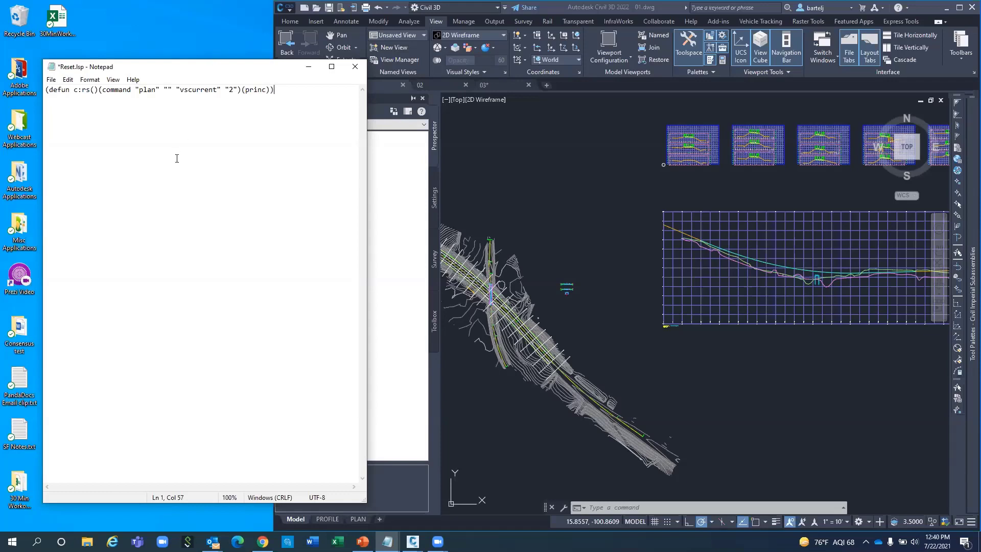
pyautogui.click(53, 81)
pyautogui.click(80, 125)
pyautogui.click(356, 67)
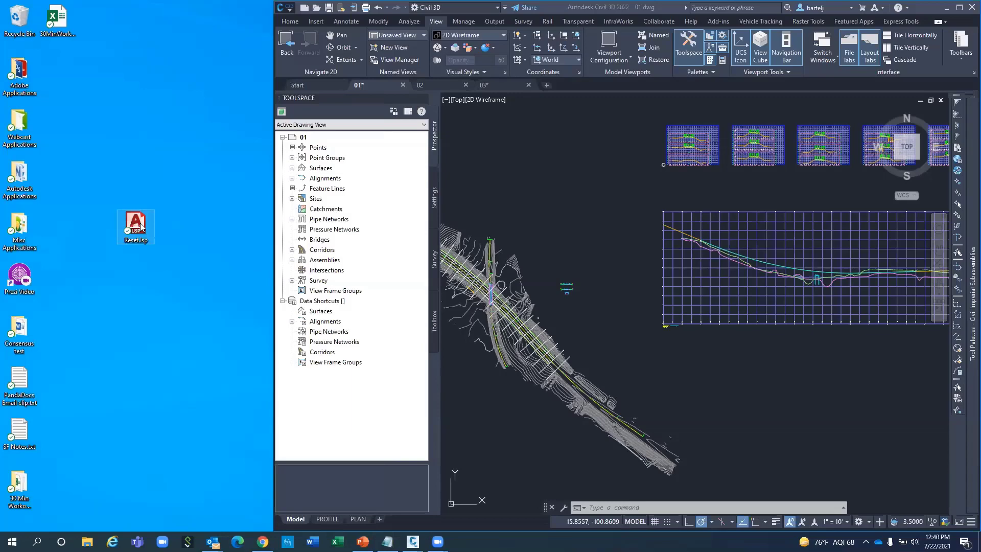
# Drag Reset.lsp into drawing 01, load it once, and maximize Civil 3D.
pyautogui.moveTo(141, 227); pyautogui.dragTo(407, 229)
pyautogui.moveTo(584, 254); pyautogui.dragTo(584, 253)
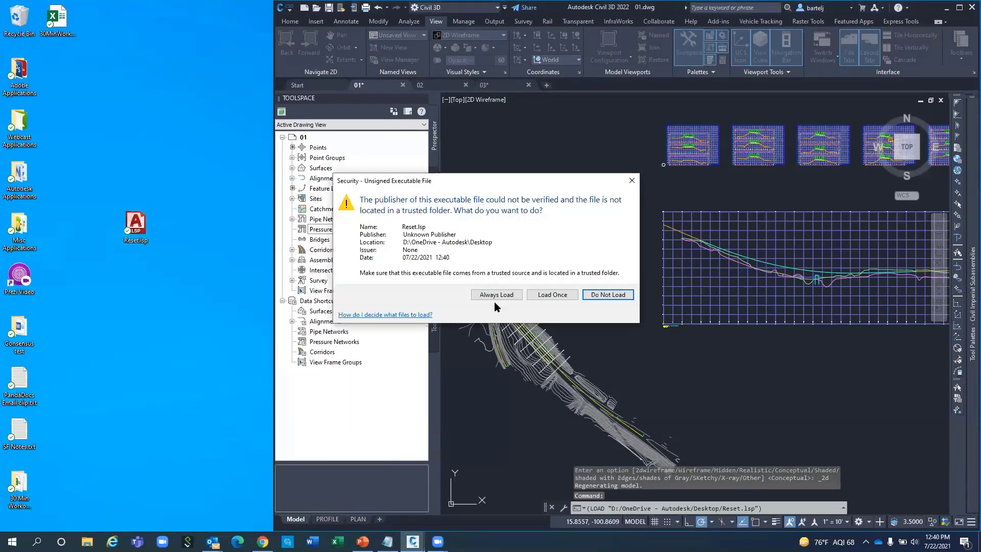
pyautogui.click(561, 295)
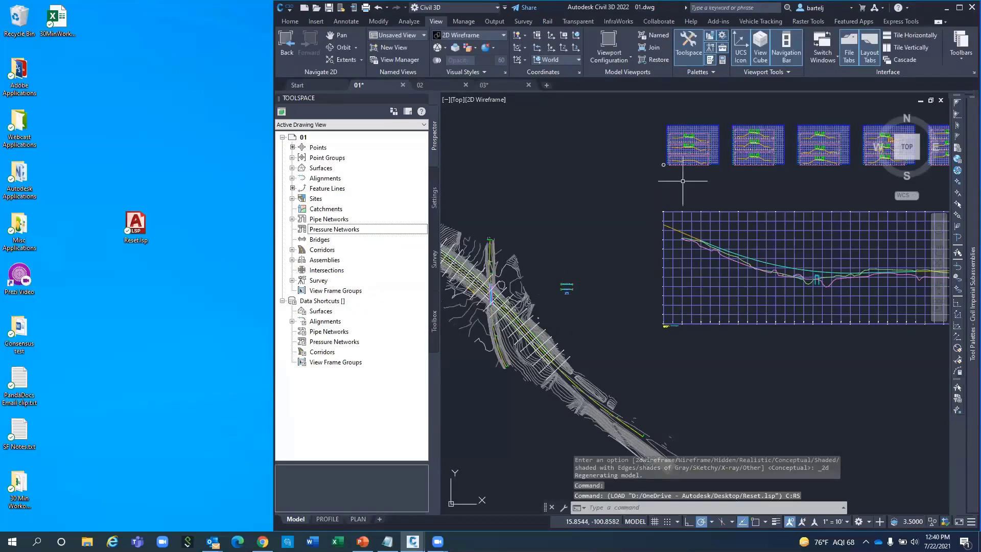
pyautogui.click(959, 7)
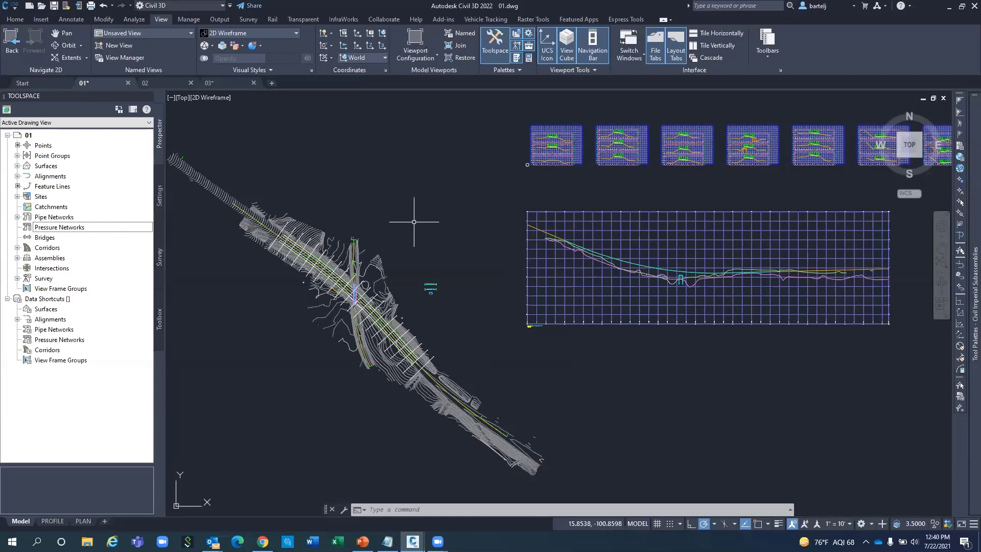
# Run RS and restore the Box Culvert named view.
pyautogui.write('r')
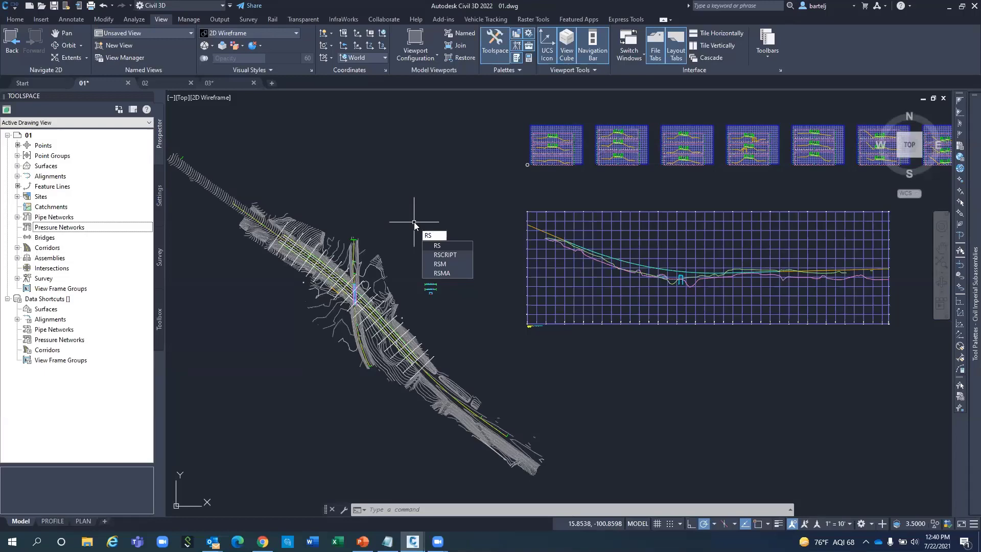
pyautogui.press('Return')
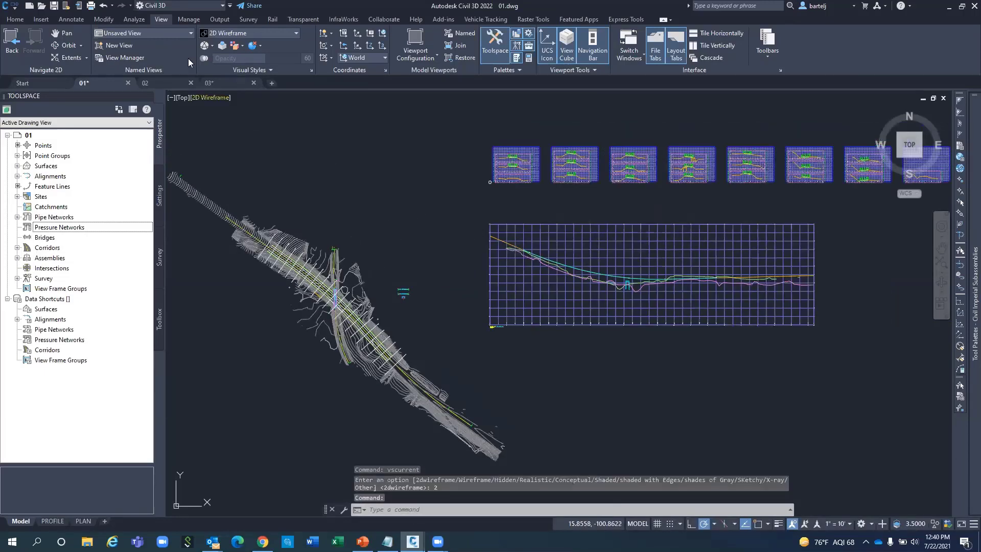
pyautogui.click(190, 34)
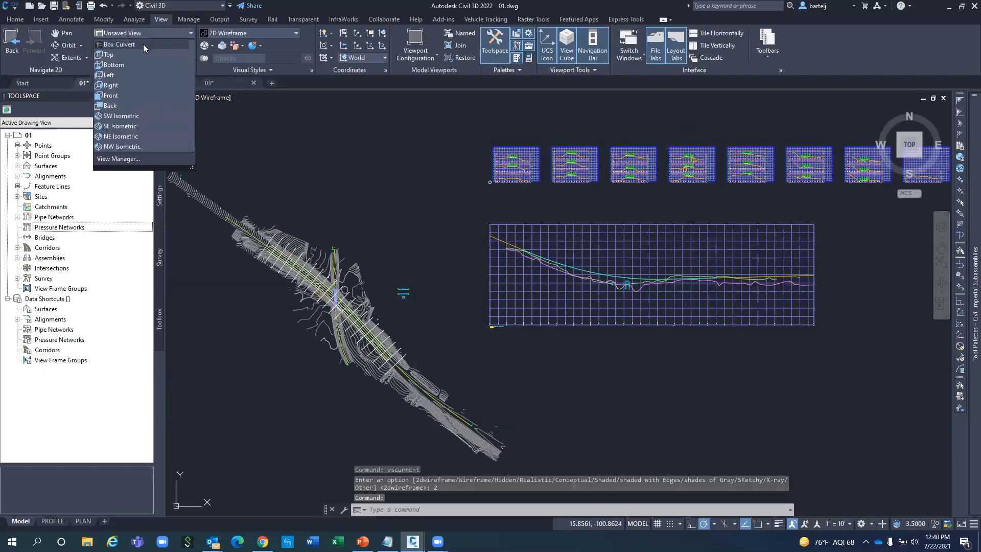
pyautogui.click(143, 44)
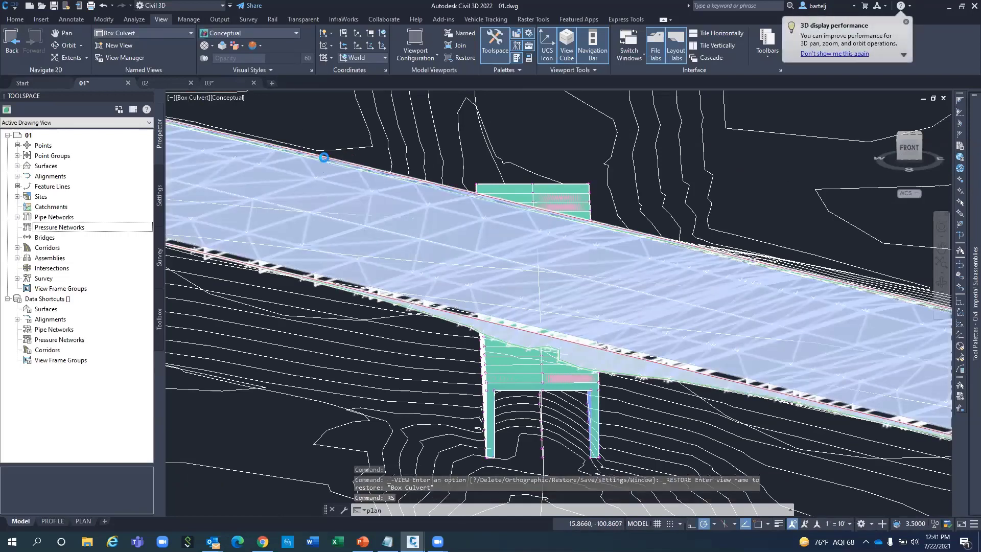
# Run RS again to return to the top 2D Wireframe plan, nudging the drawing up.
pyautogui.press('Return')
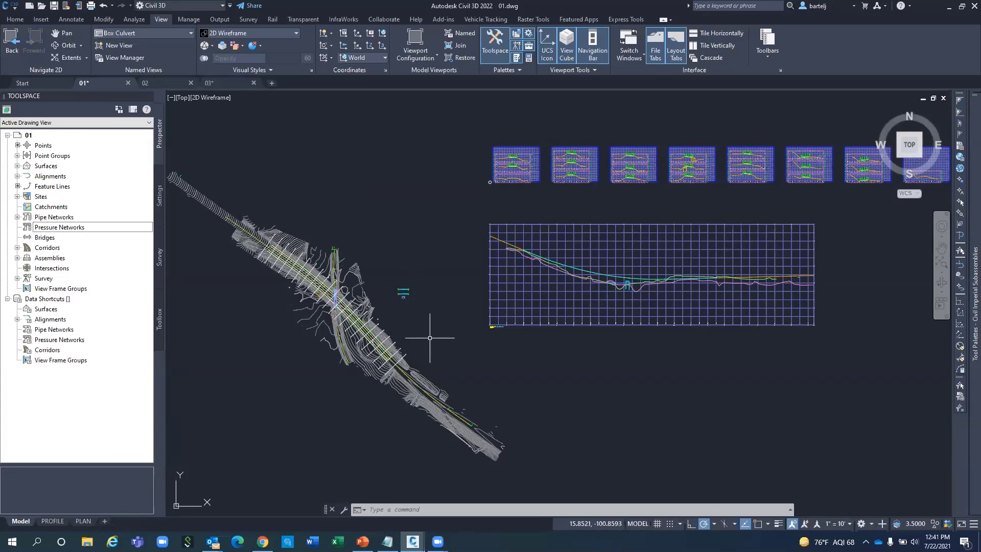
pyautogui.moveTo(430, 338); pyautogui.dragTo(433, 317, button='middle')
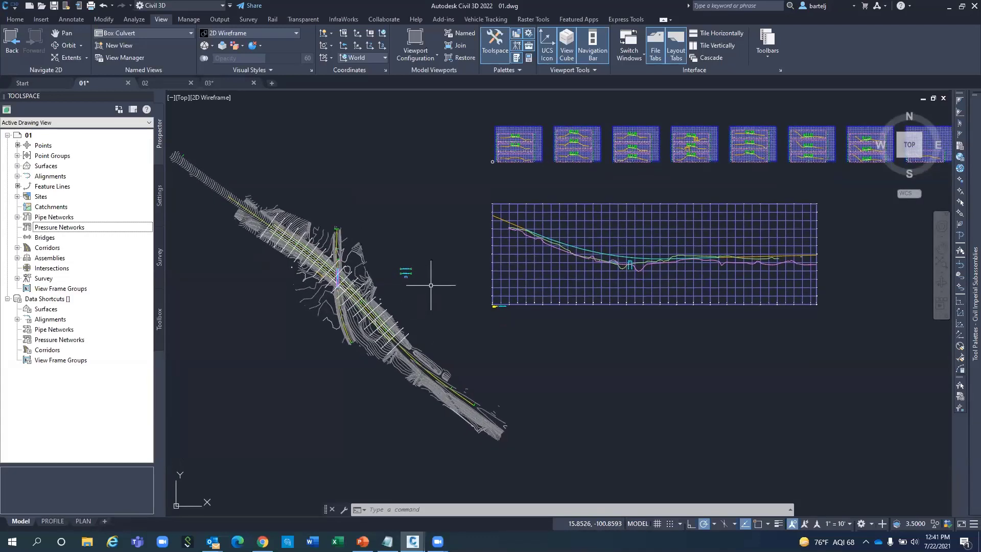
pyautogui.moveTo(430, 285)
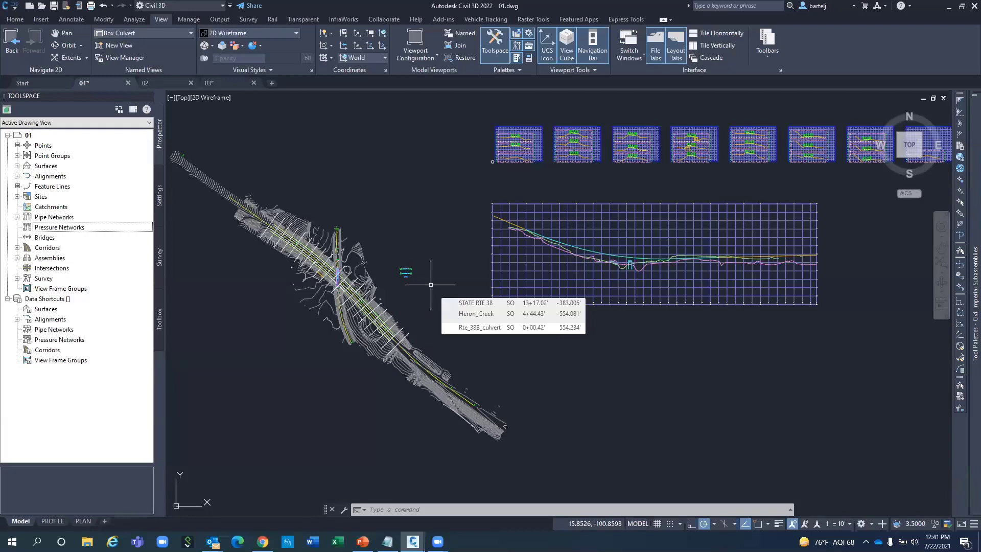
# Dynamic-zoom into the corridor with a resized view box.
pyautogui.write('zoo')
pyautogui.press('Return')
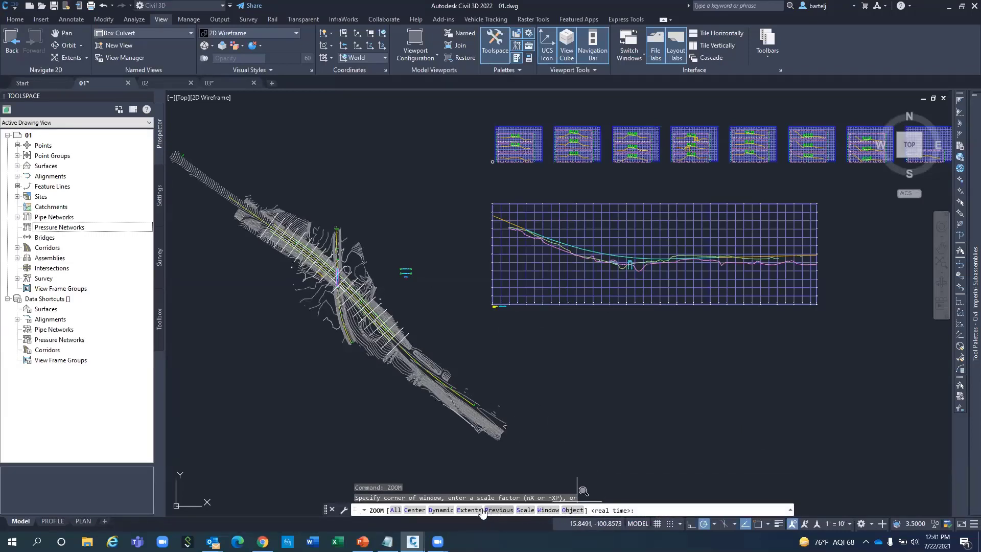
pyautogui.click(442, 510)
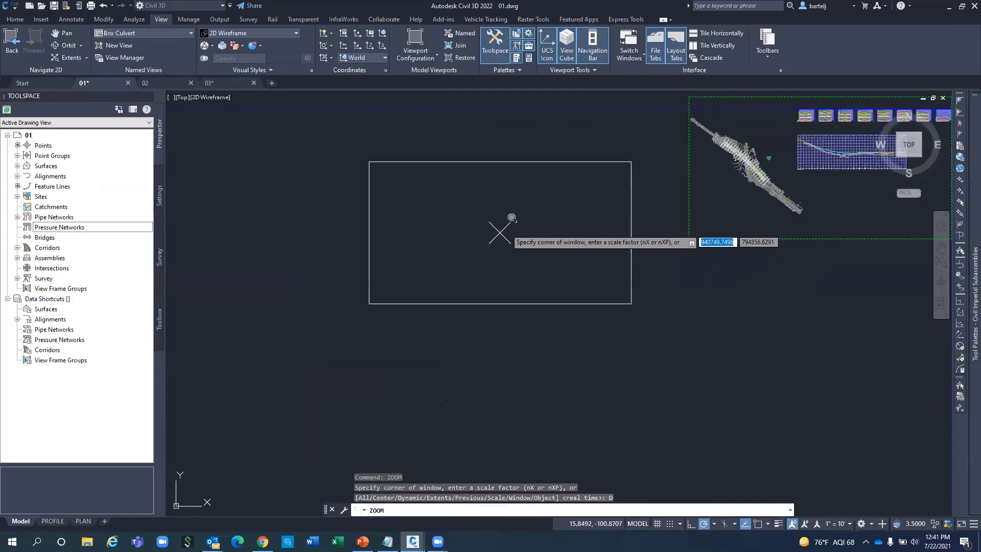
pyautogui.click(593, 188)
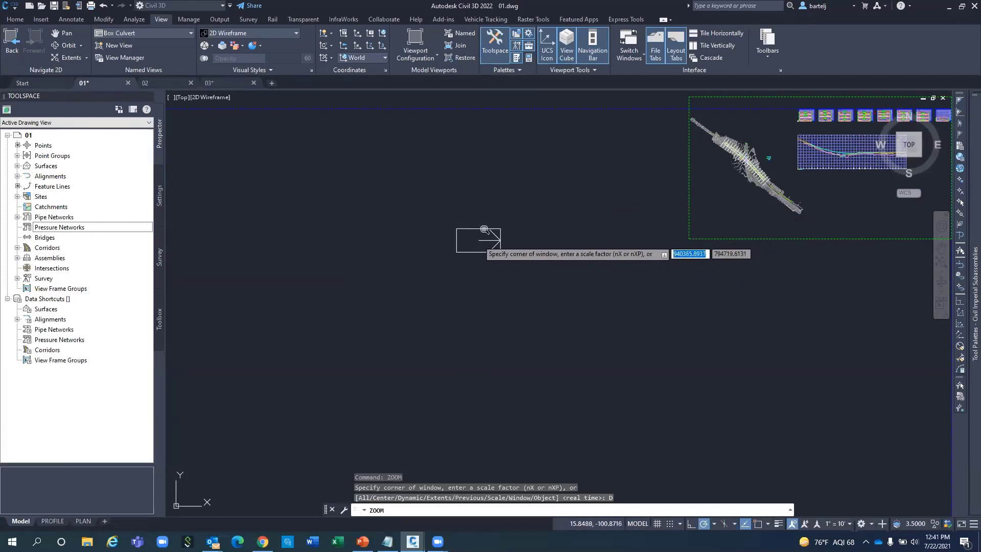
pyautogui.click(499, 231)
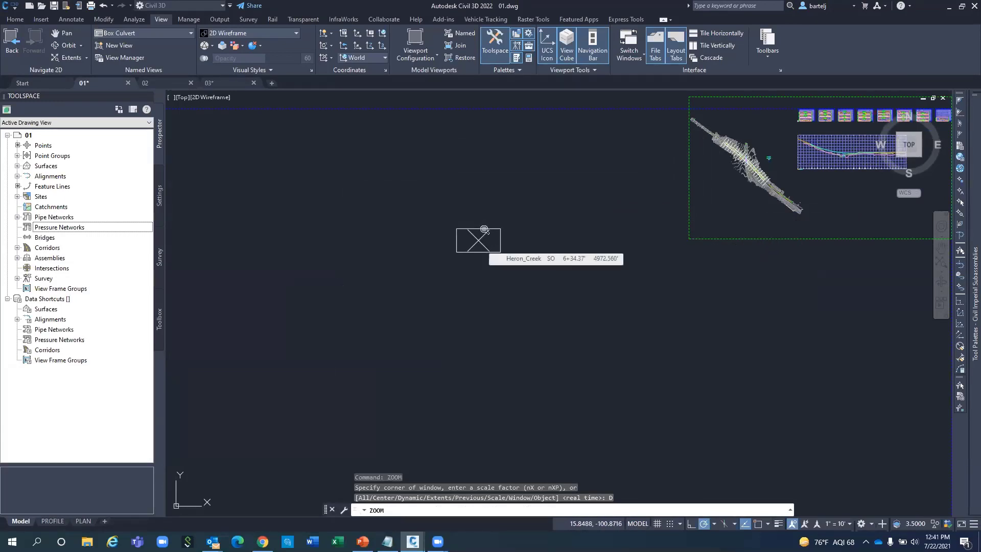
pyautogui.click(484, 230)
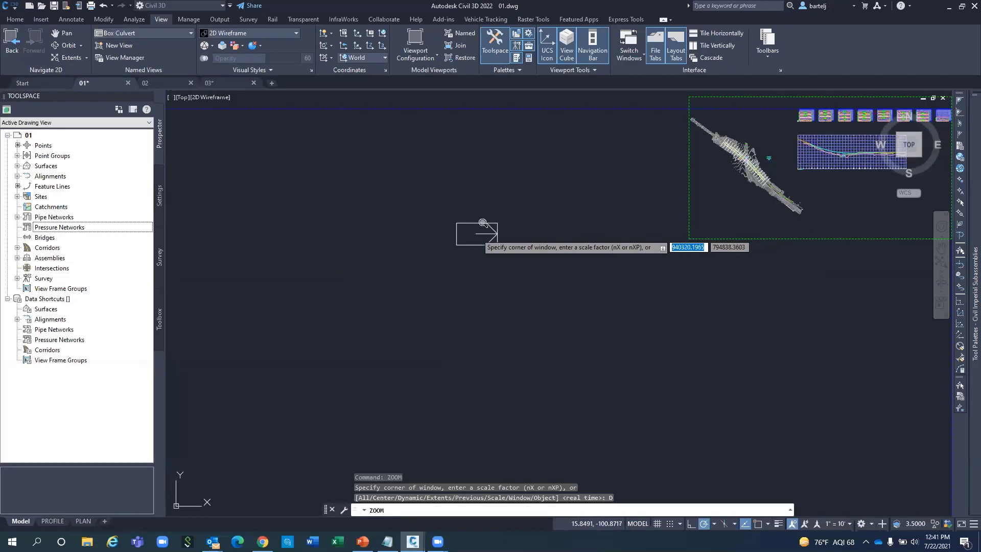
pyautogui.click(482, 223)
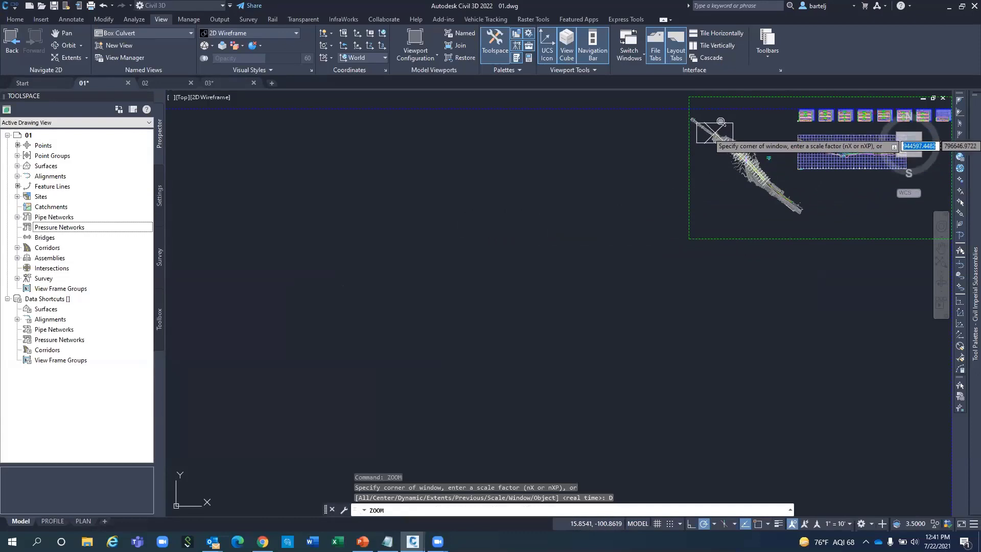
pyautogui.press('Return')
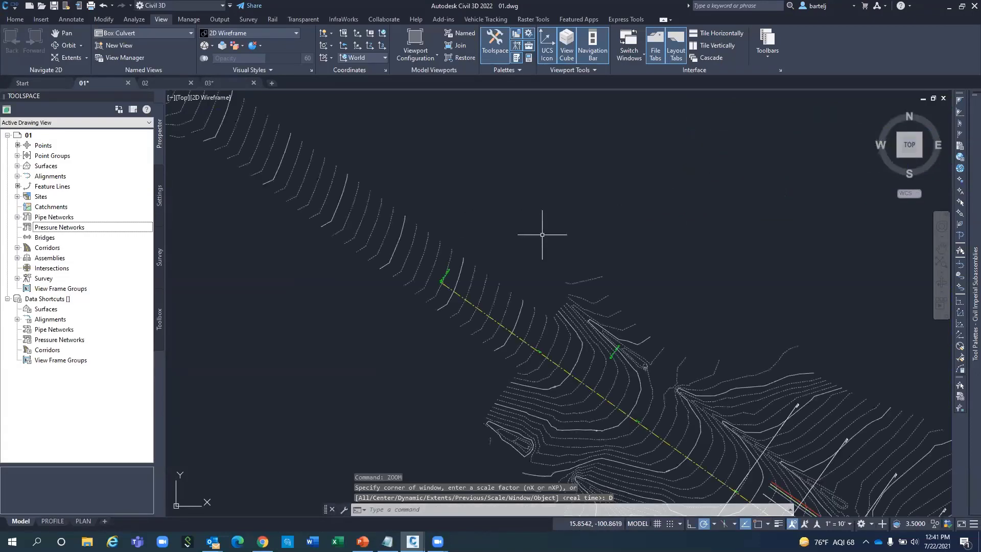
# Run a second dynamic zoom over the whole drawing with a resized box.
pyautogui.write('ZOOM')
pyautogui.press('Return')
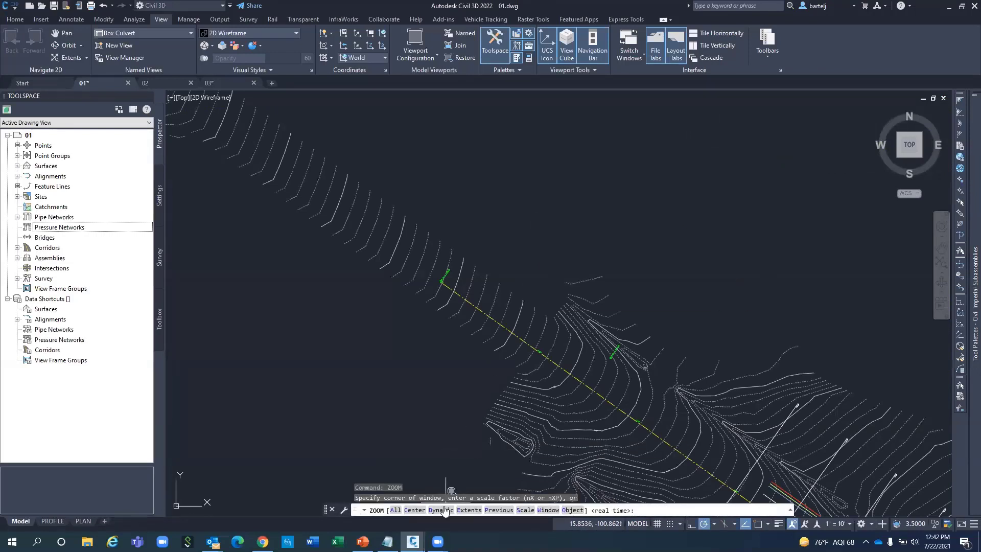
pyautogui.click(442, 510)
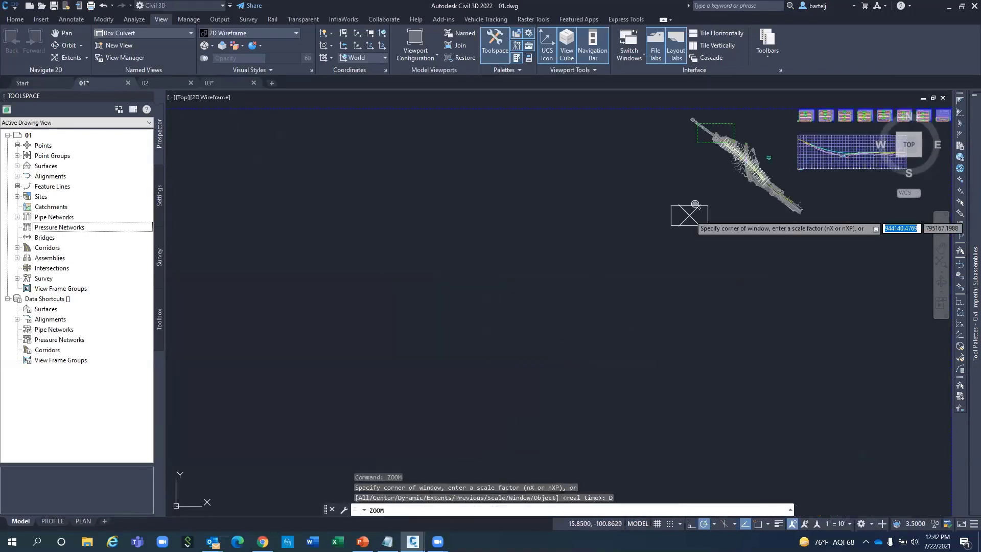
pyautogui.click(731, 189)
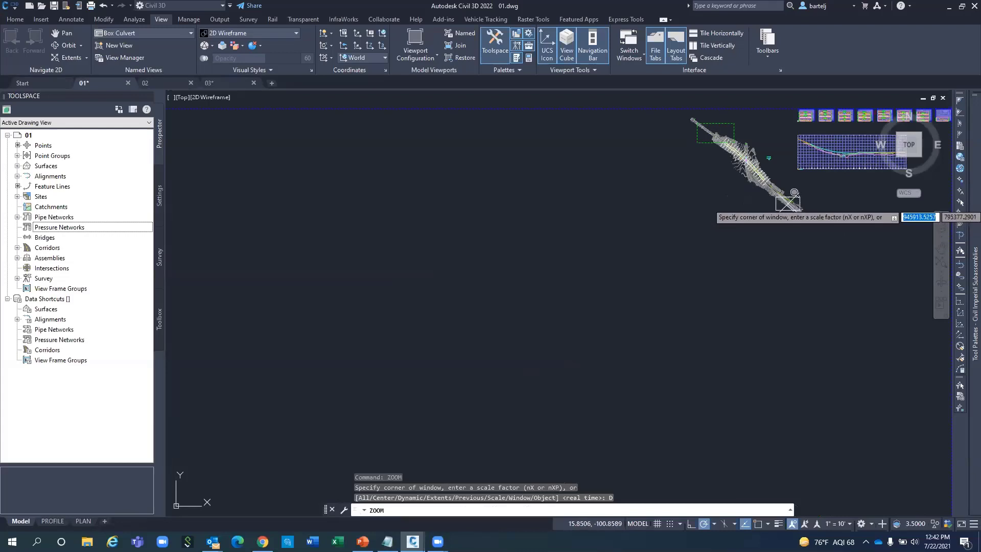
pyautogui.press('Return')
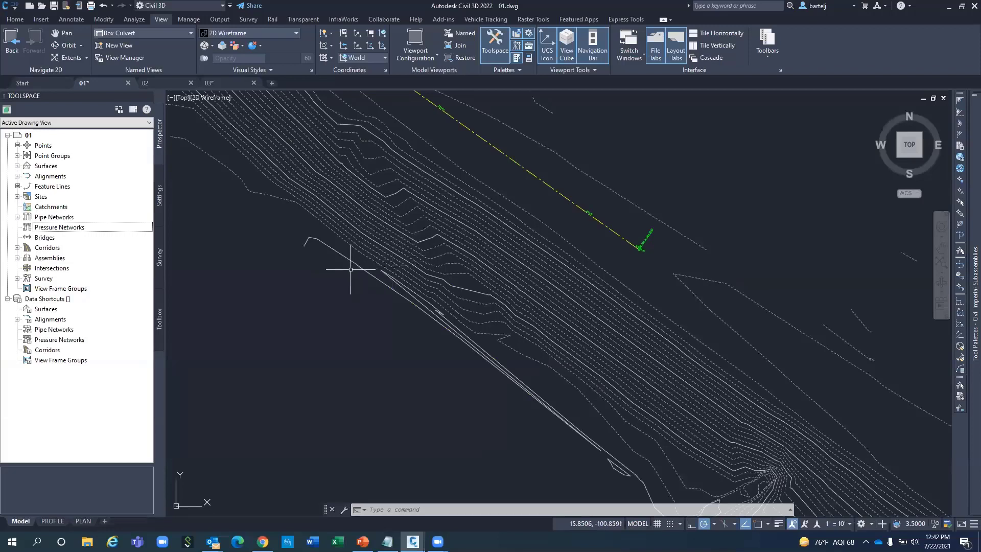
pyautogui.moveTo(350, 269)
# Zoom to the drawing extents and switch to the PROFILE layout sheet.
pyautogui.write('z')
pyautogui.press('Return')
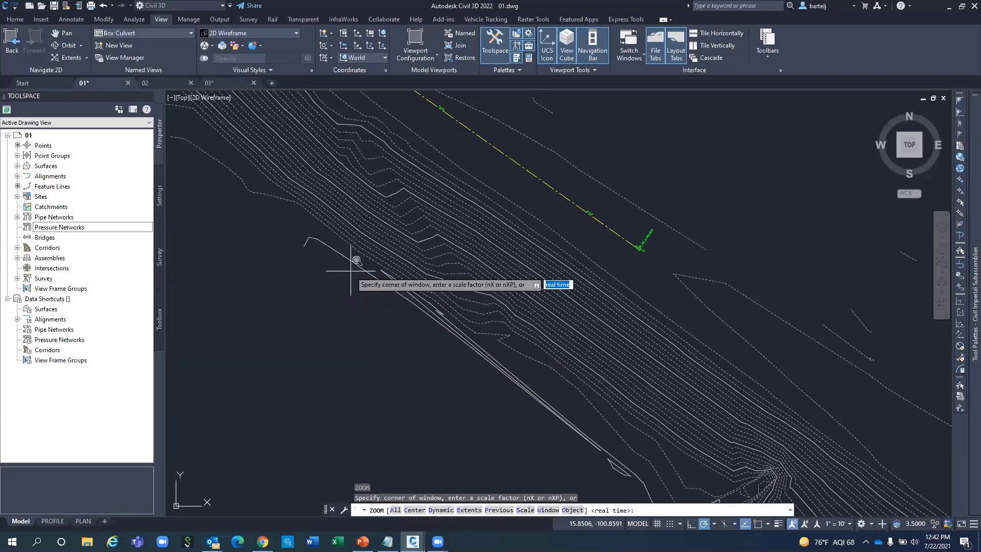
pyautogui.write('e')
pyautogui.press('Return')
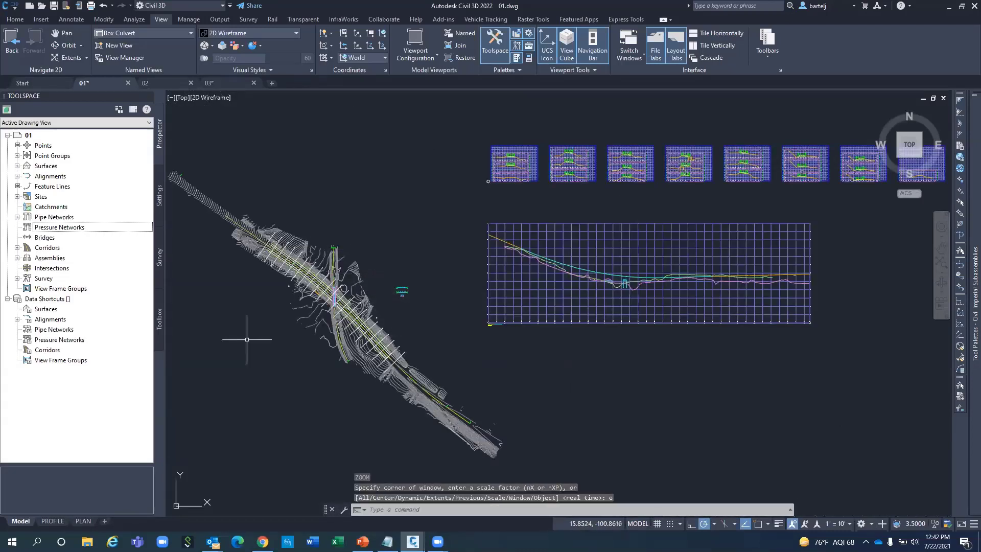
pyautogui.click(53, 521)
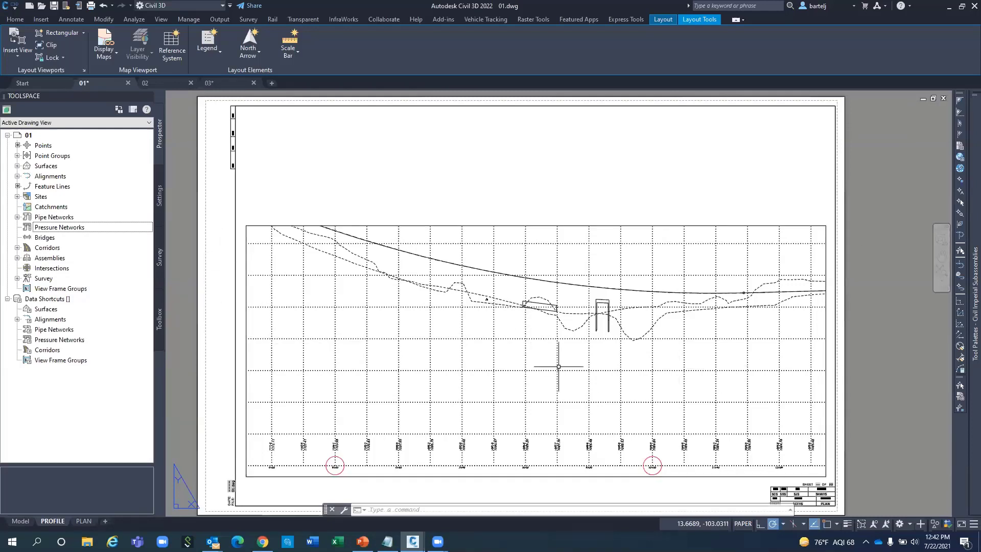
# Activate the profile viewport, pan and zoom inside it, then step back with ZOOM Previous twice.
pyautogui.doubleClick(538, 348)
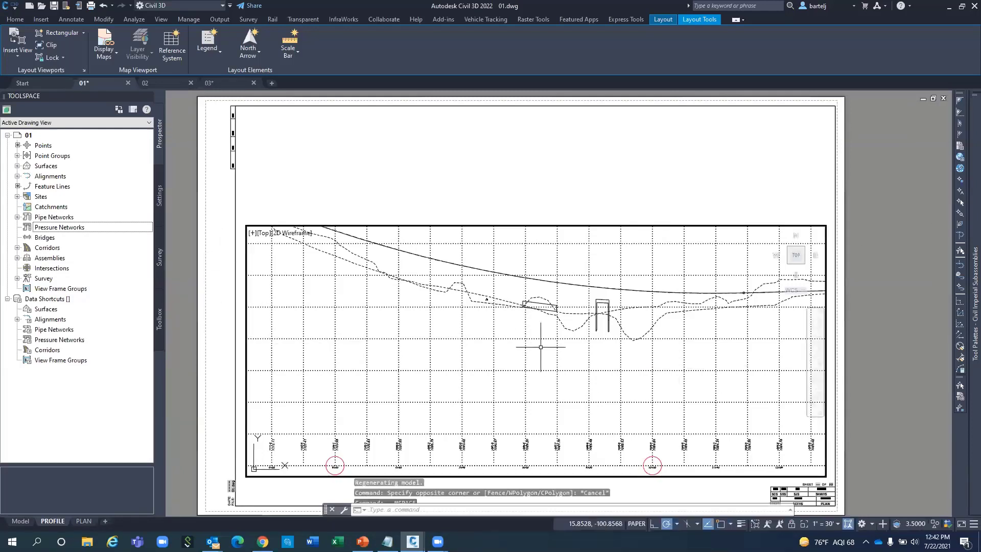
pyautogui.moveTo(538, 347)
pyautogui.mouseDown(button='middle')
pyautogui.moveTo(492, 344)
pyautogui.moveTo(546, 352)
pyautogui.moveTo(512, 343)
pyautogui.mouseUp(button='middle')
pyautogui.scroll(3, 486, 344)
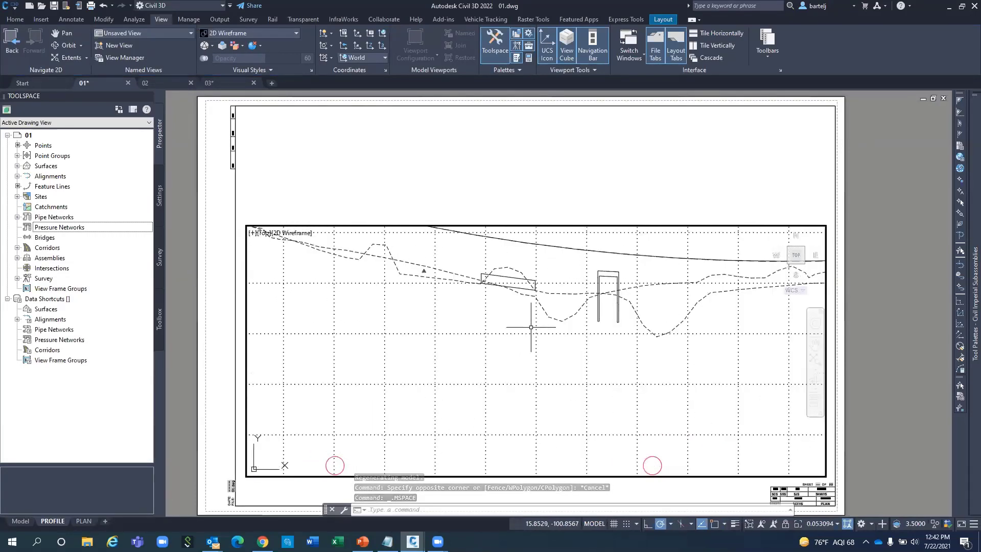
pyautogui.write('z')
pyautogui.press('Return')
pyautogui.write('p')
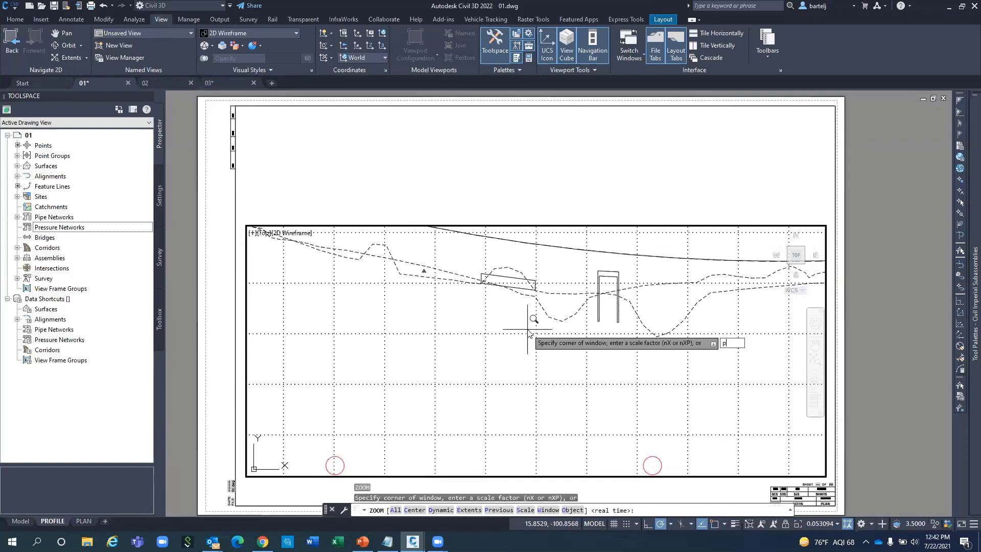
pyautogui.press('Return')
pyautogui.press('Return')
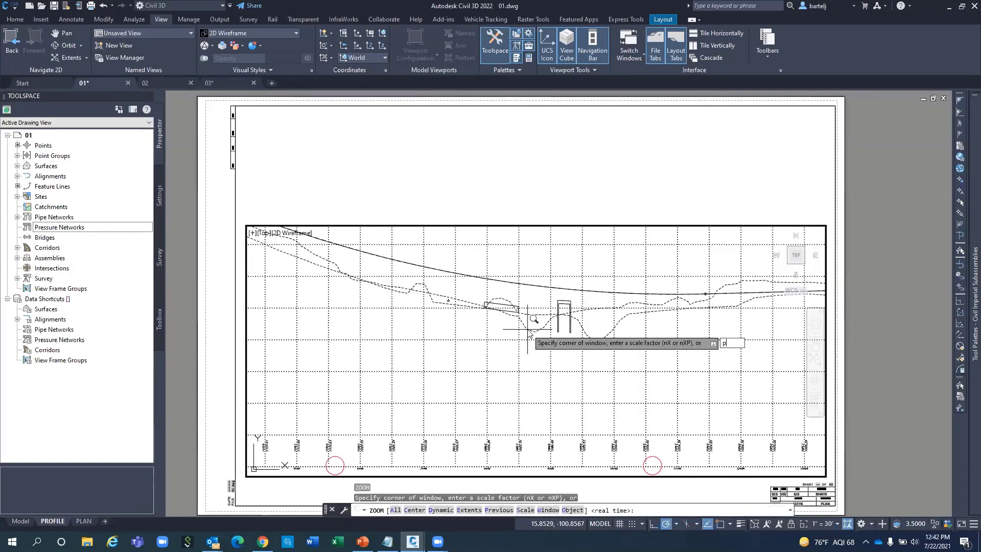
pyautogui.write('p')
pyautogui.press('Return')
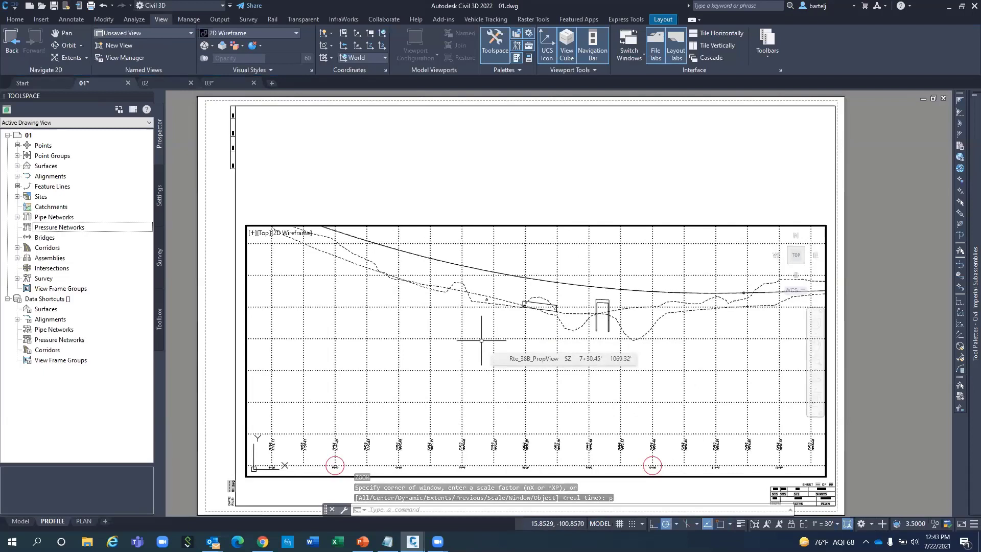
# Pan the viewport's profile 500 units with -PAN from a picked base point.
pyautogui.write('-p')
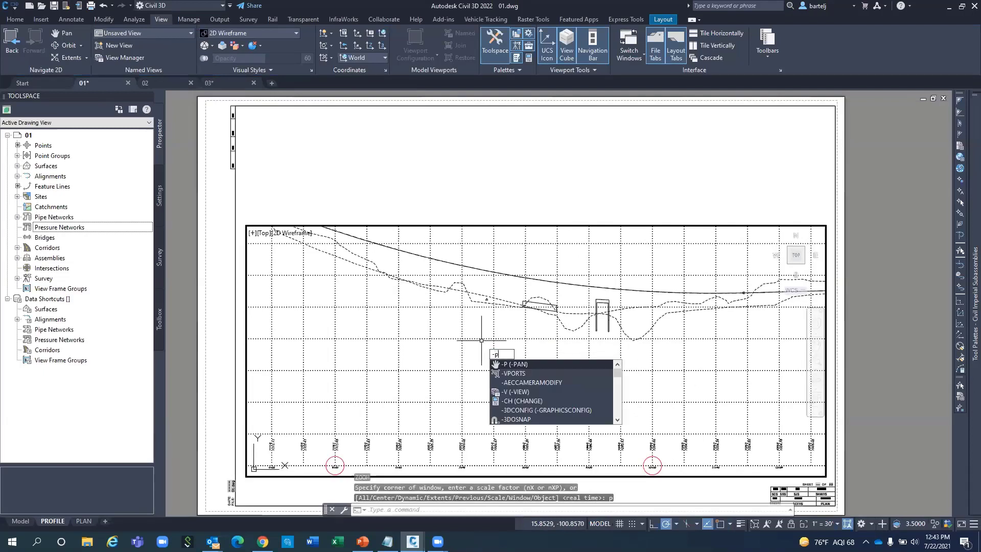
pyautogui.write('an')
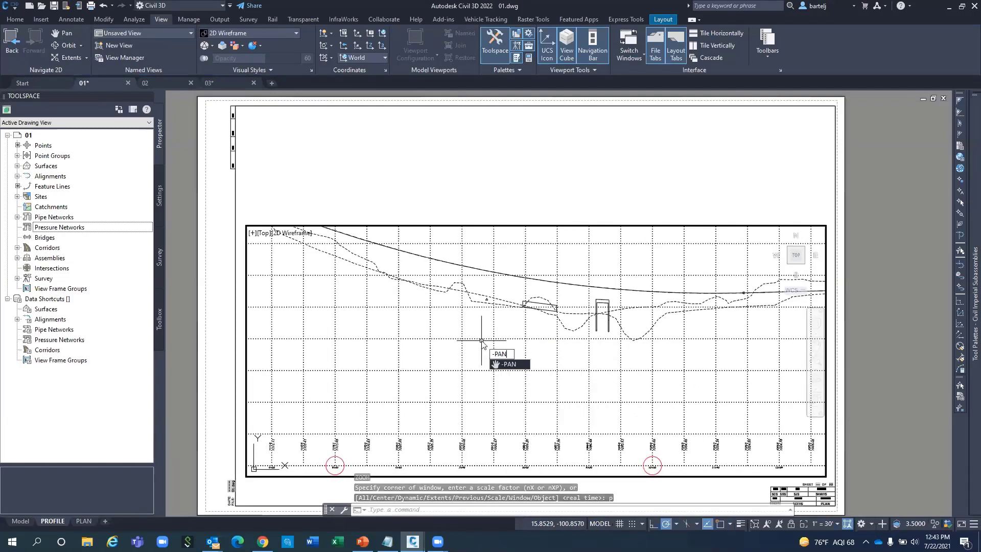
pyautogui.press('Return')
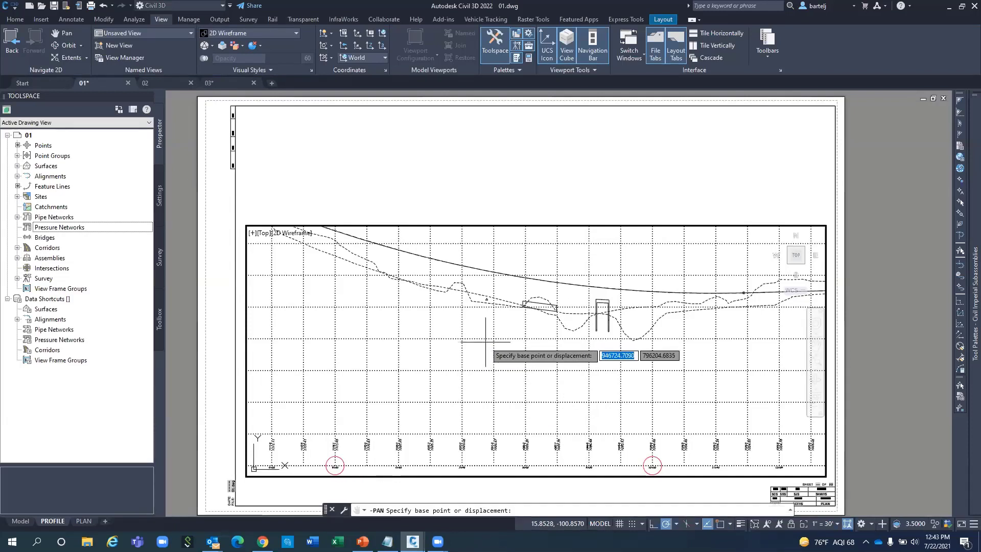
pyautogui.click(543, 350)
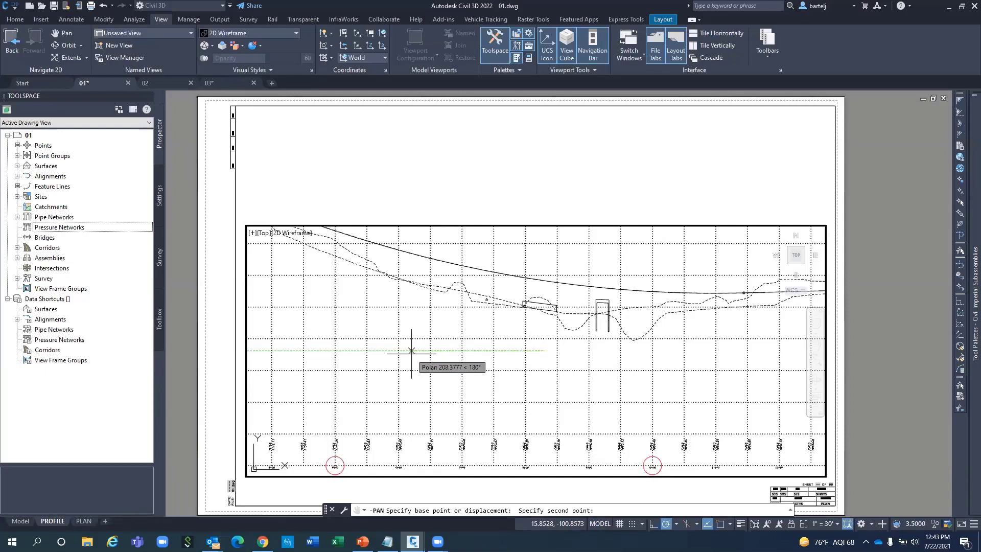
pyautogui.write('5')
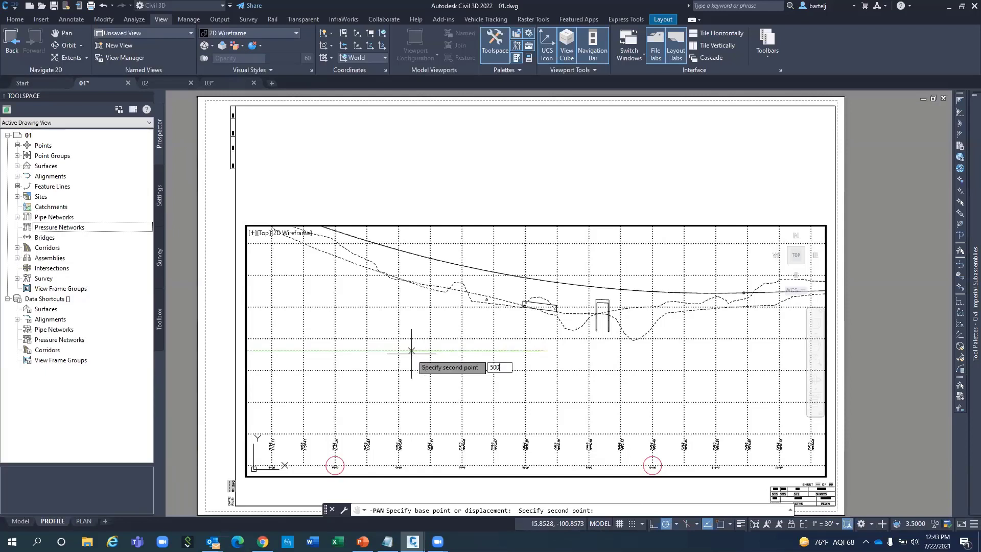
pyautogui.write('00')
pyautogui.press('Return')
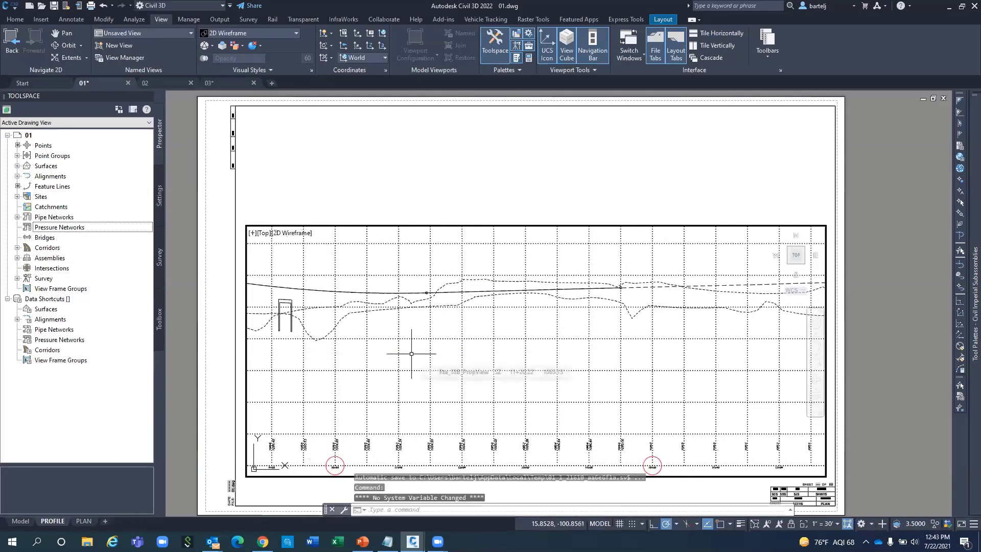
# Return to paper space and zoom in and out on the PROFILE sheet.
pyautogui.doubleClick(328, 489)
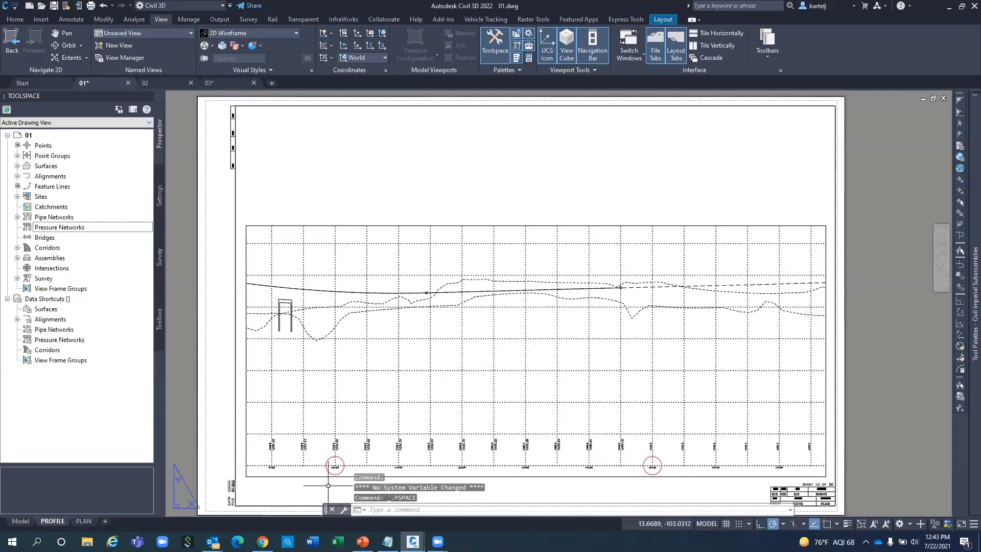
pyautogui.scroll(8, 334, 470)
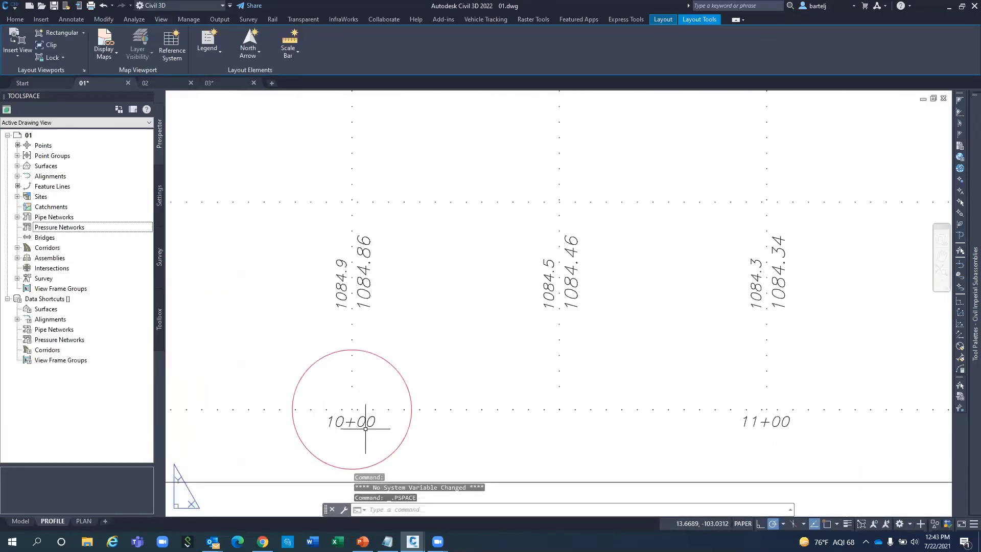
pyautogui.scroll(-9, 361, 432)
pyautogui.scroll(9, 361, 433)
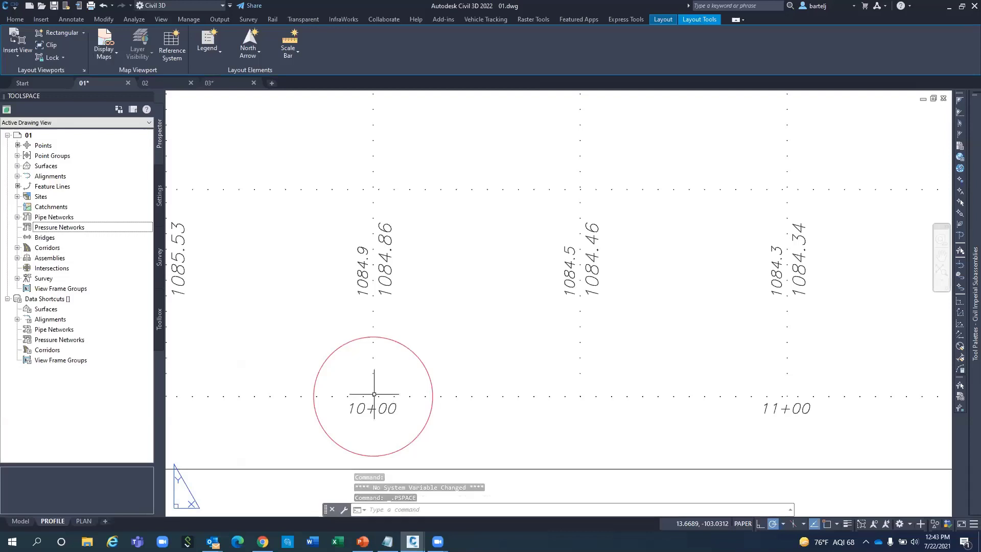
pyautogui.scroll(-5, 373, 393)
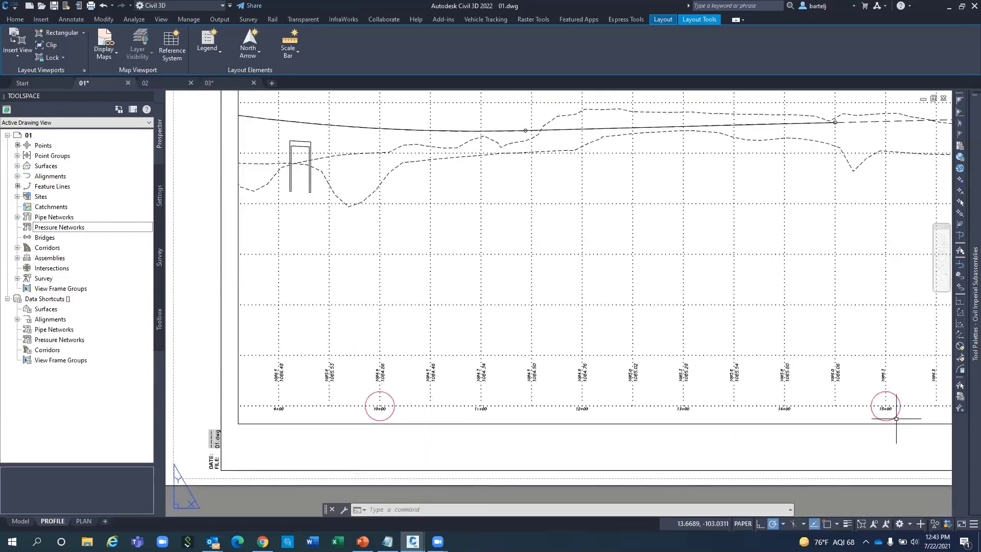
pyautogui.scroll(-1, 635, 274)
pyautogui.scroll(-1, 587, 296)
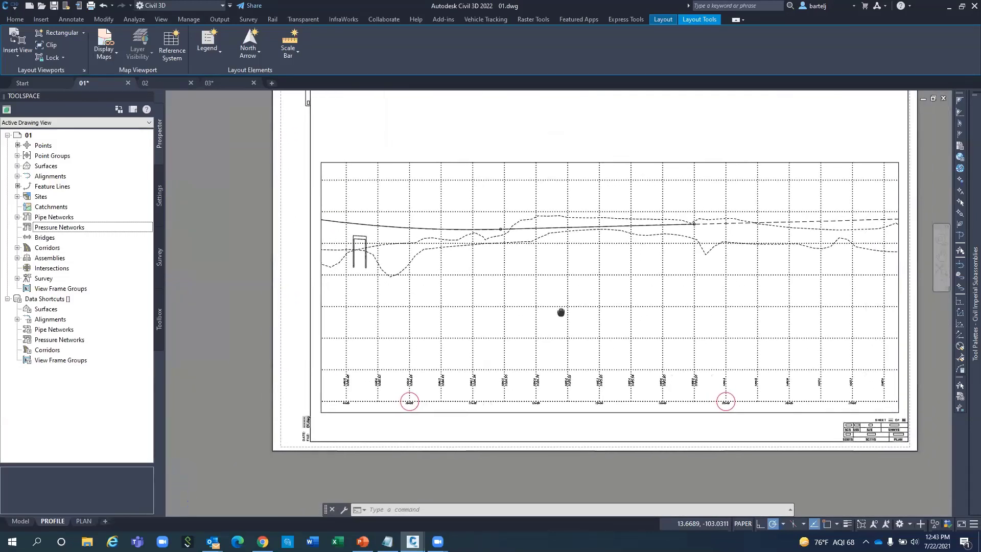
# Pan the viewport's profile 100 units right, then return to paper space framing the sheet.
pyautogui.doubleClick(516, 294)
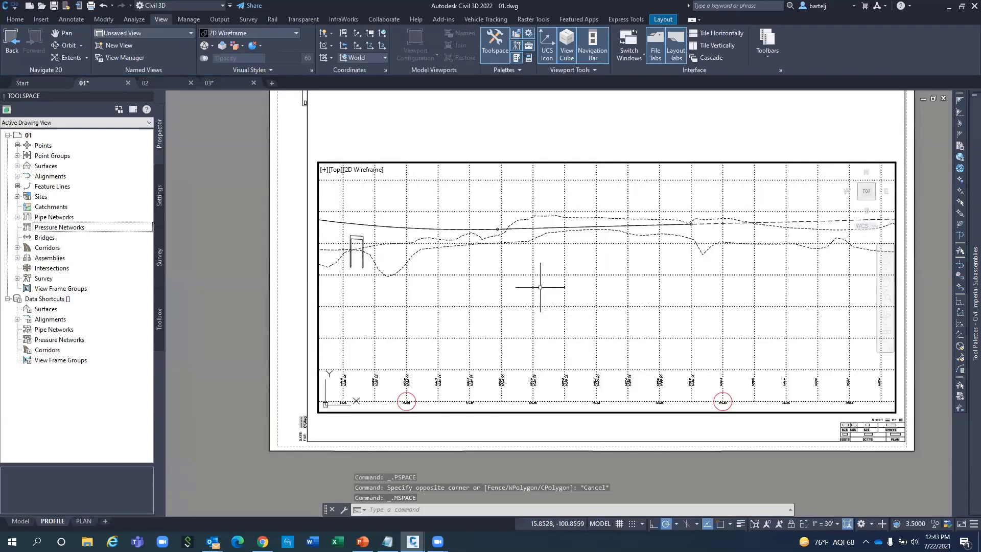
pyautogui.write('-pan')
pyautogui.press('Return')
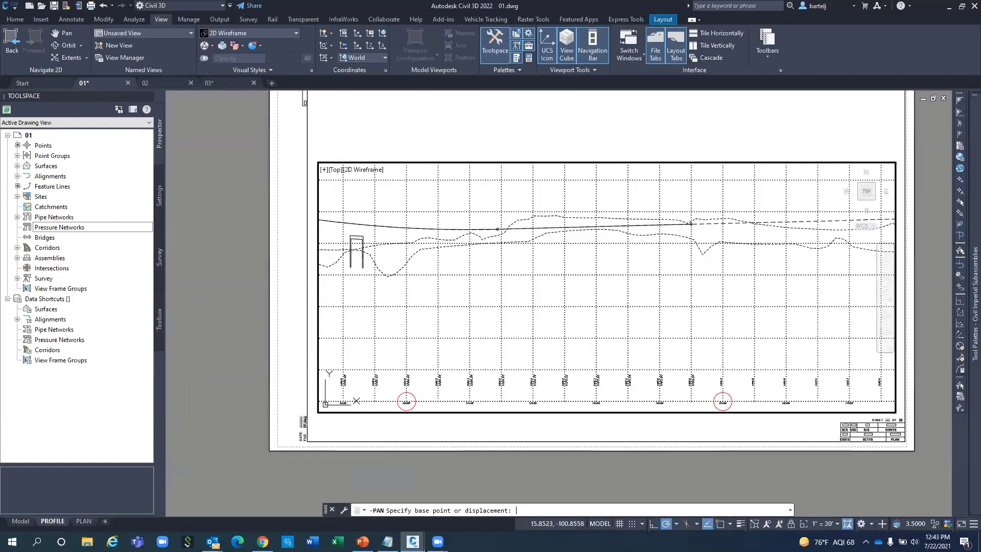
pyautogui.click(487, 295)
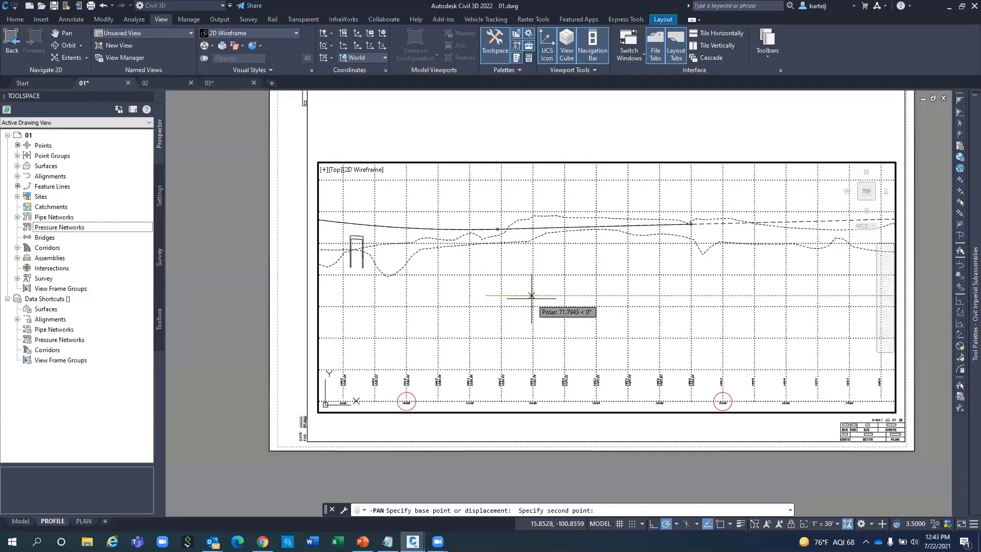
pyautogui.write('100')
pyautogui.press('Return')
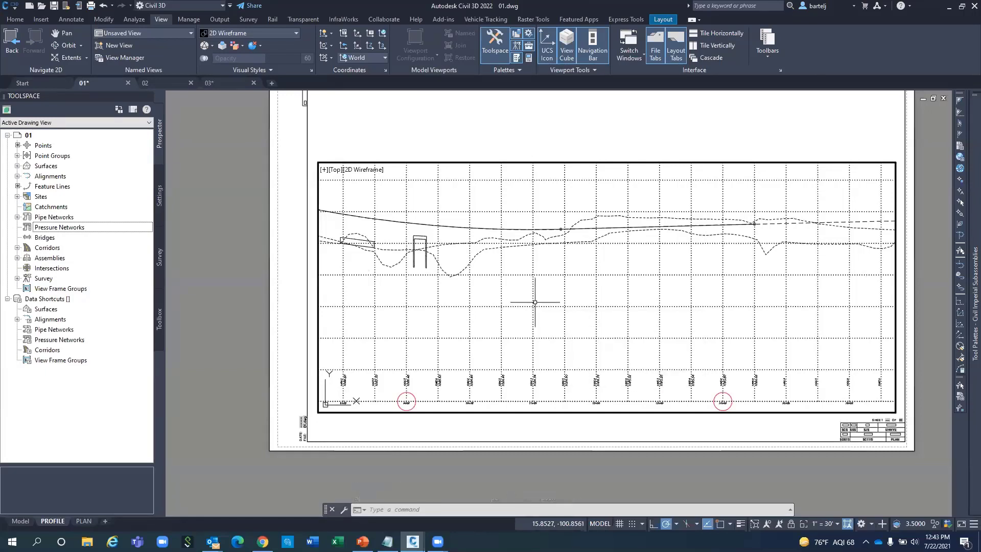
pyautogui.doubleClick(294, 281)
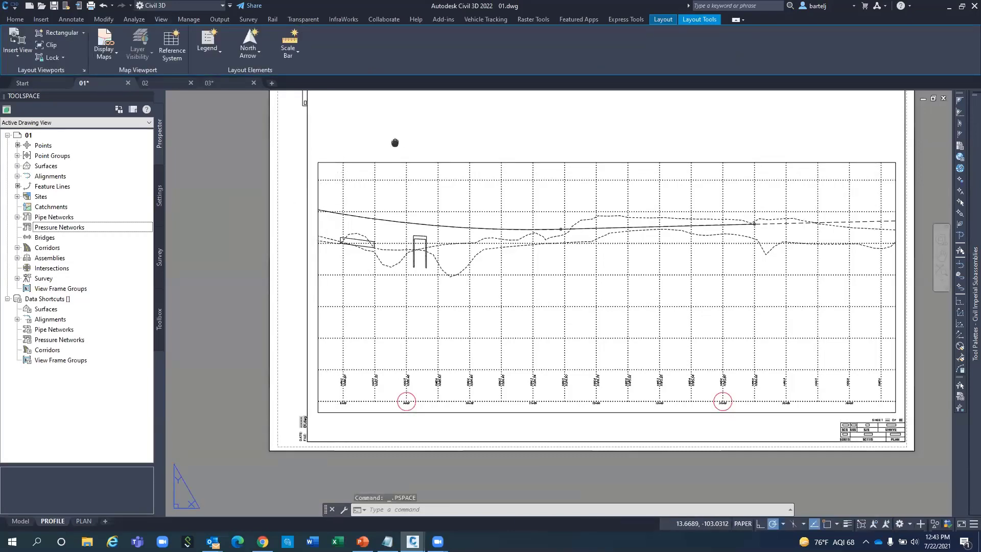
pyautogui.moveTo(395, 142); pyautogui.dragTo(375, 213, button='middle')
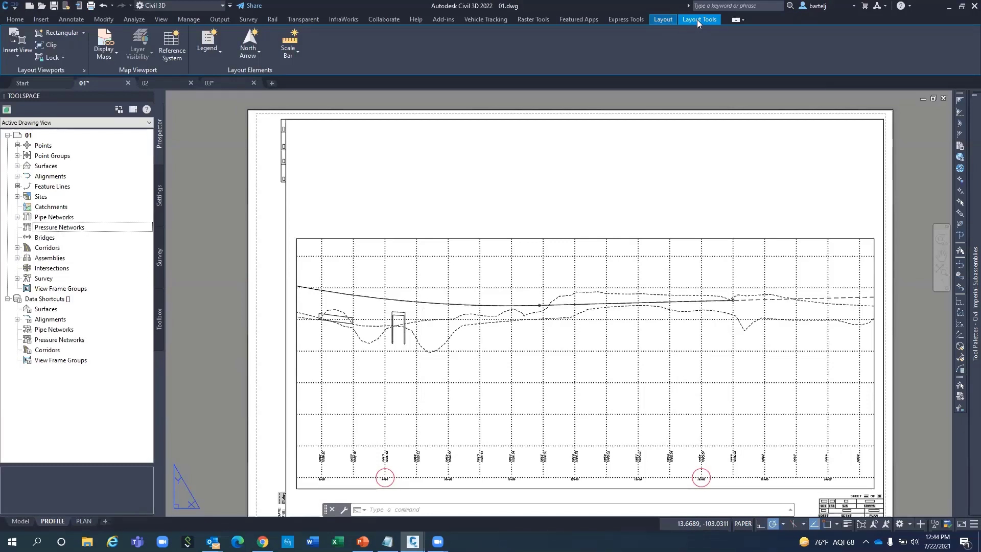
# Place a Box Culvert named-view viewport on the PROFILE sheet, then switch to Model space.
pyautogui.click(660, 19)
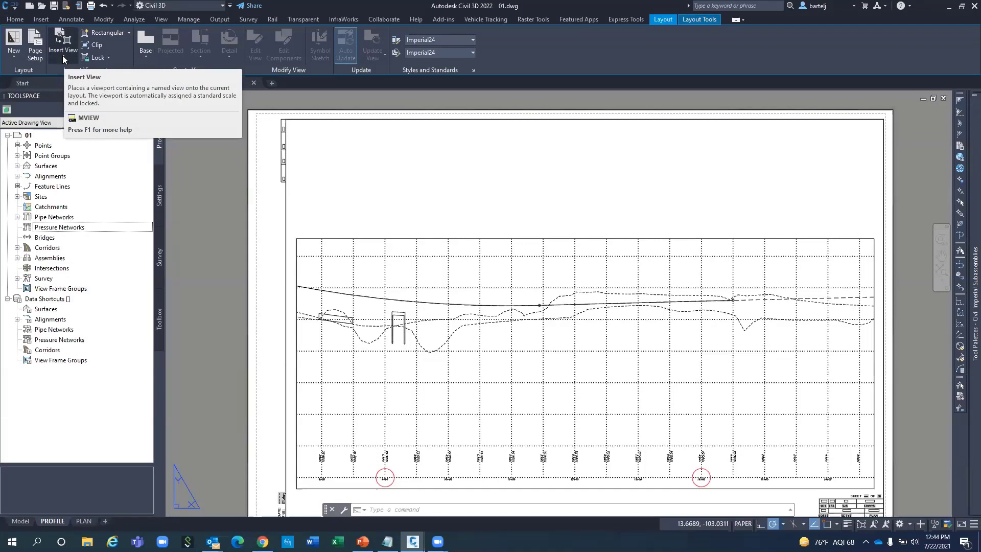
pyautogui.click(63, 46)
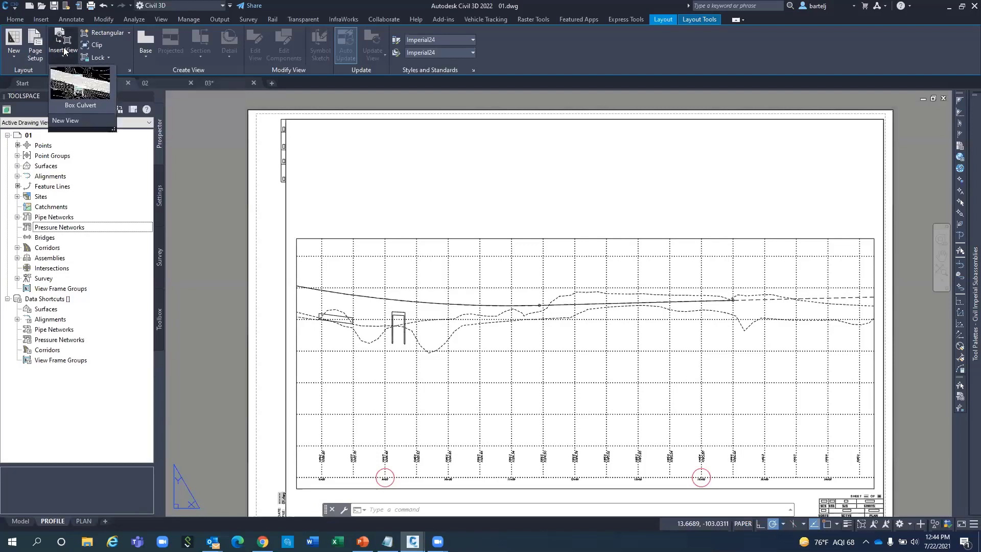
pyautogui.click(79, 87)
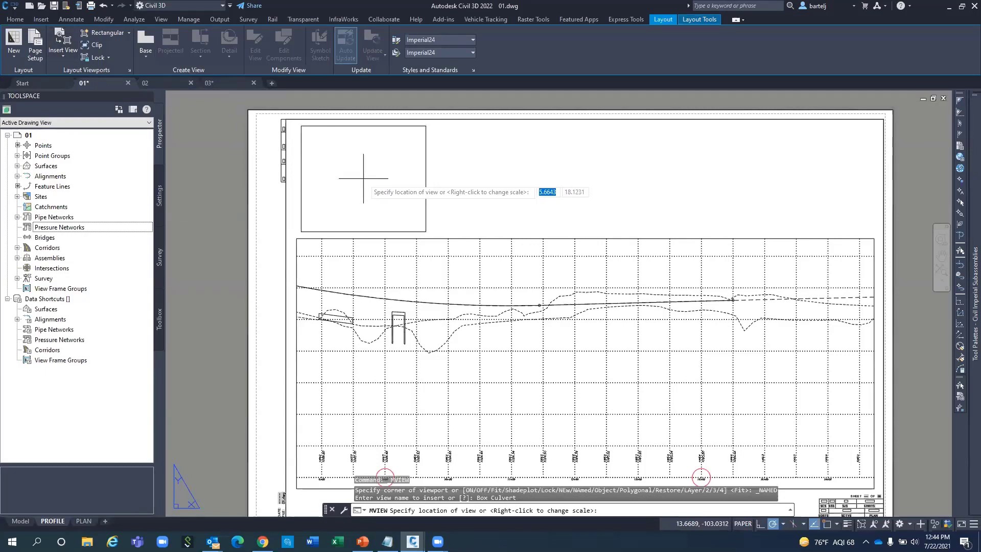
pyautogui.click(363, 178)
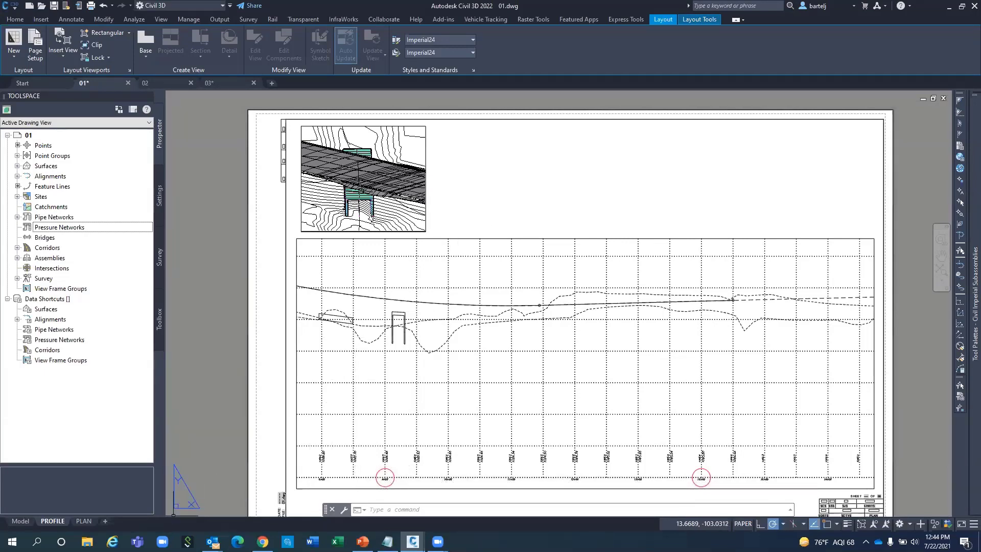
pyautogui.click(22, 521)
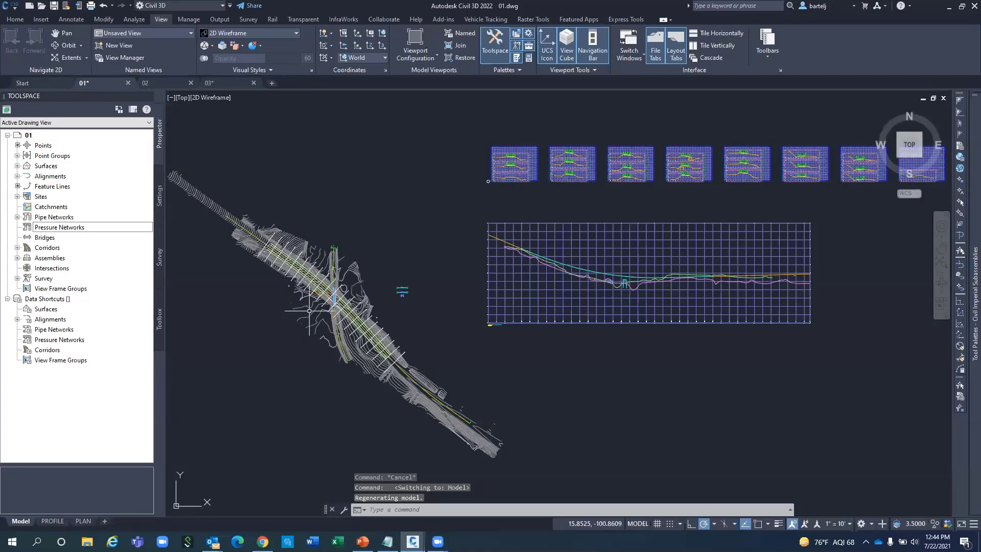
# Zoom the drawing to the Storm pipe network from Prospector.
pyautogui.click(159, 195)
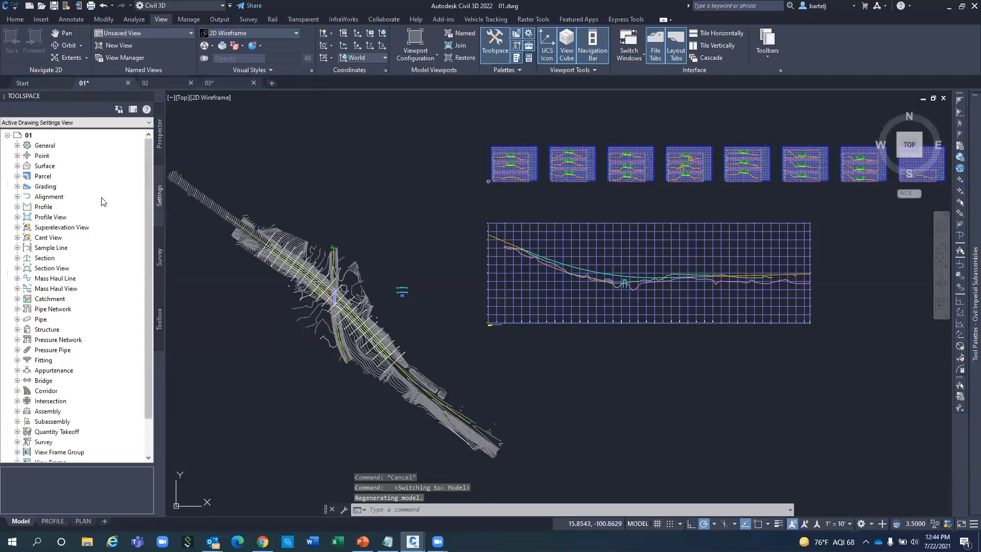
pyautogui.click(159, 134)
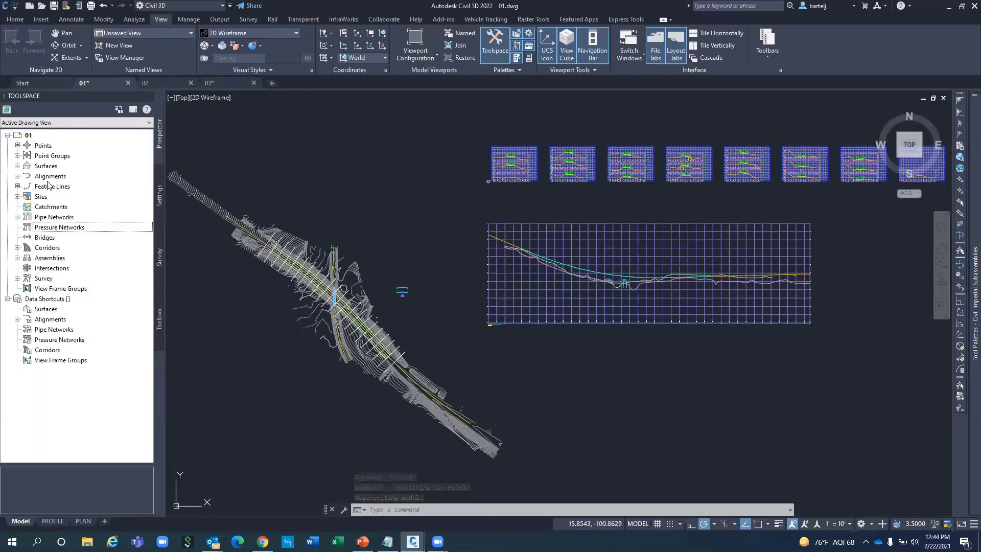
pyautogui.click(17, 217)
pyautogui.click(27, 227)
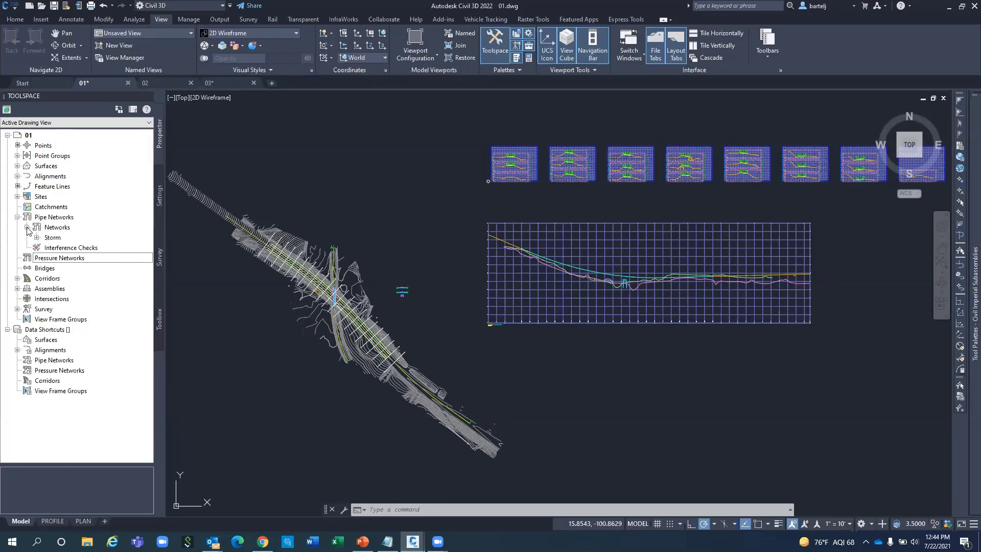
pyautogui.click(52, 238)
pyautogui.rightClick(54, 241)
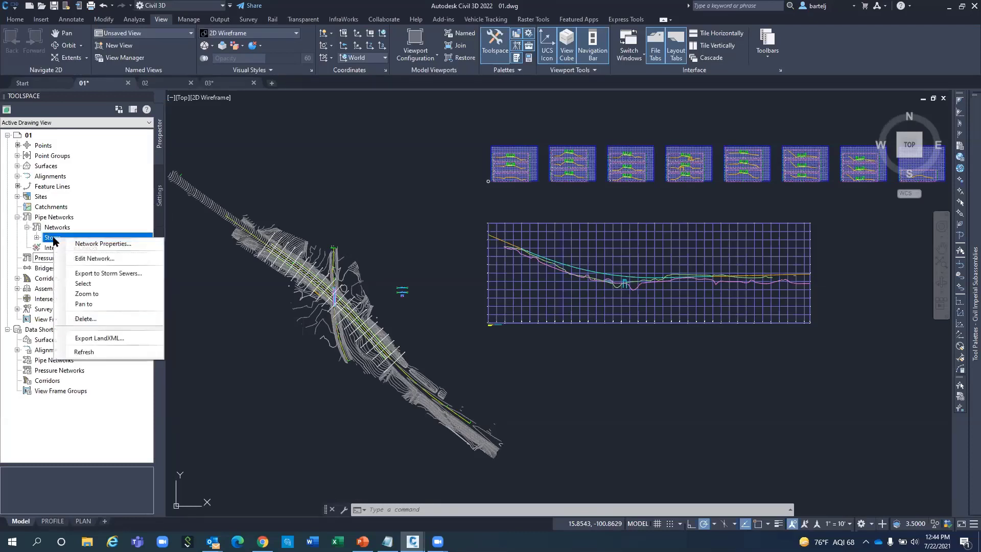
pyautogui.click(110, 298)
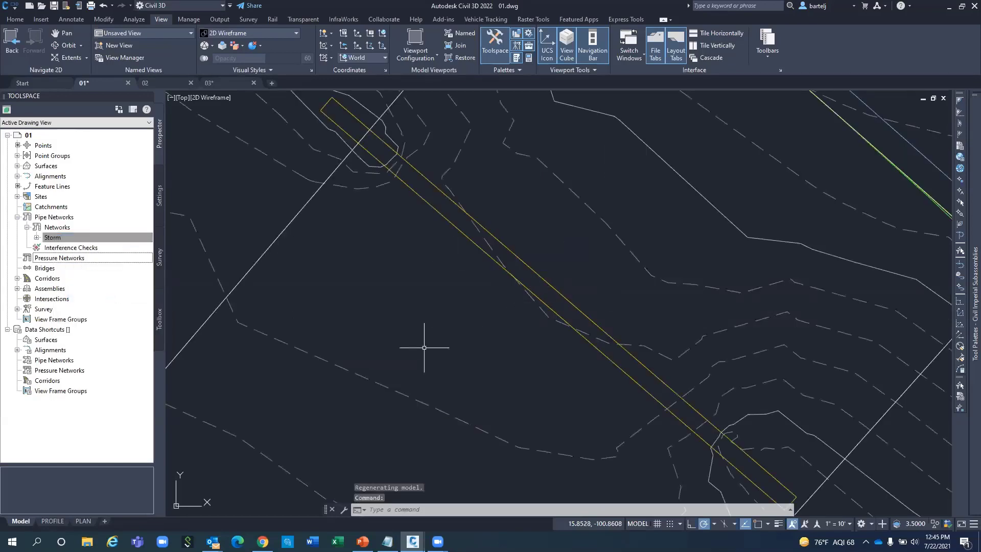
# Zoom the drawing to the Box Culvert assembly.
pyautogui.click(17, 289)
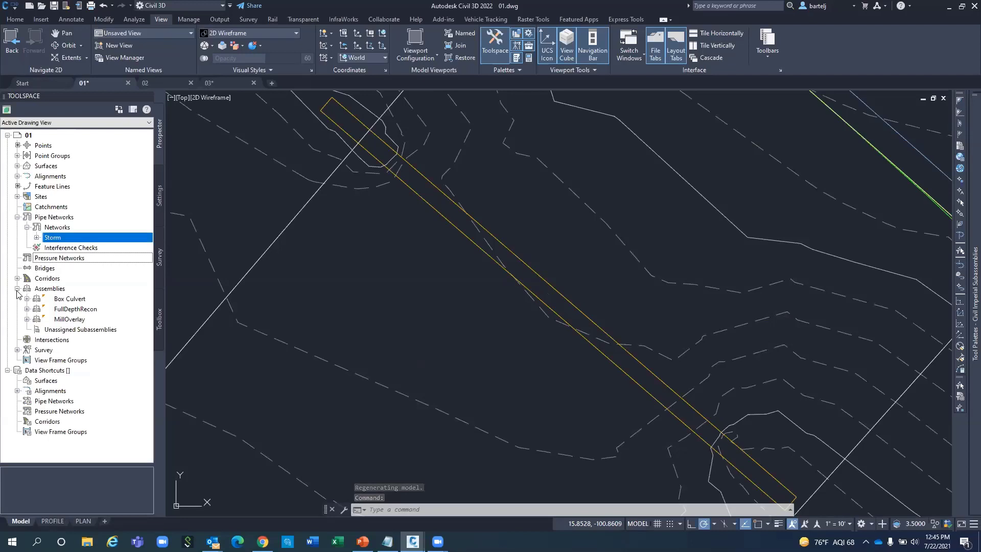
pyautogui.click(64, 299)
pyautogui.rightClick(66, 298)
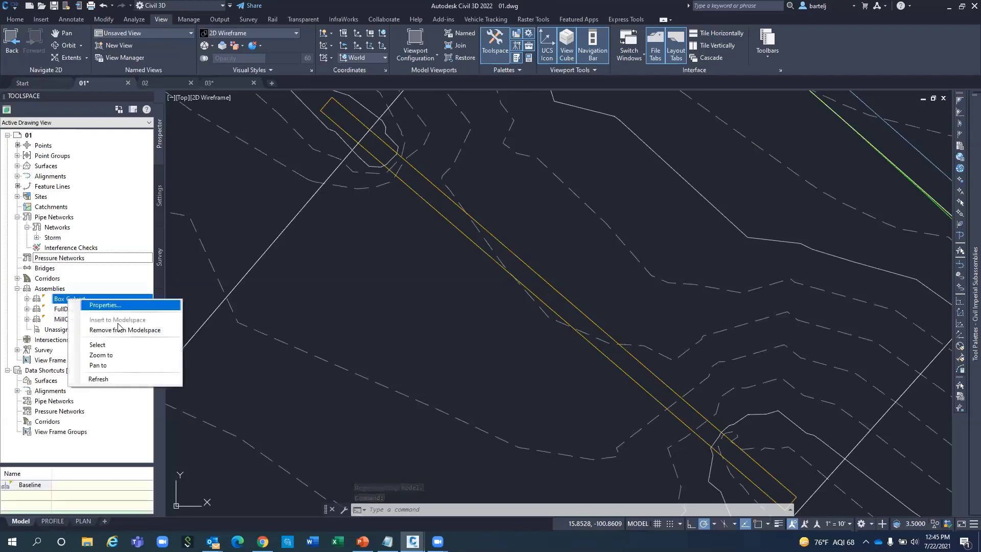
pyautogui.click(109, 354)
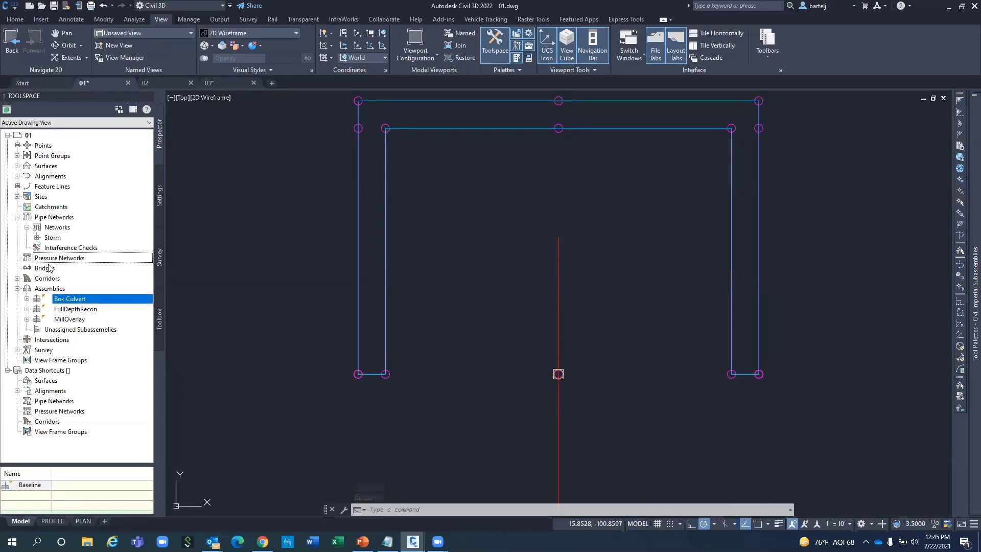
# Zoom the drawing to the Rt38B corridor.
pyautogui.click(17, 278)
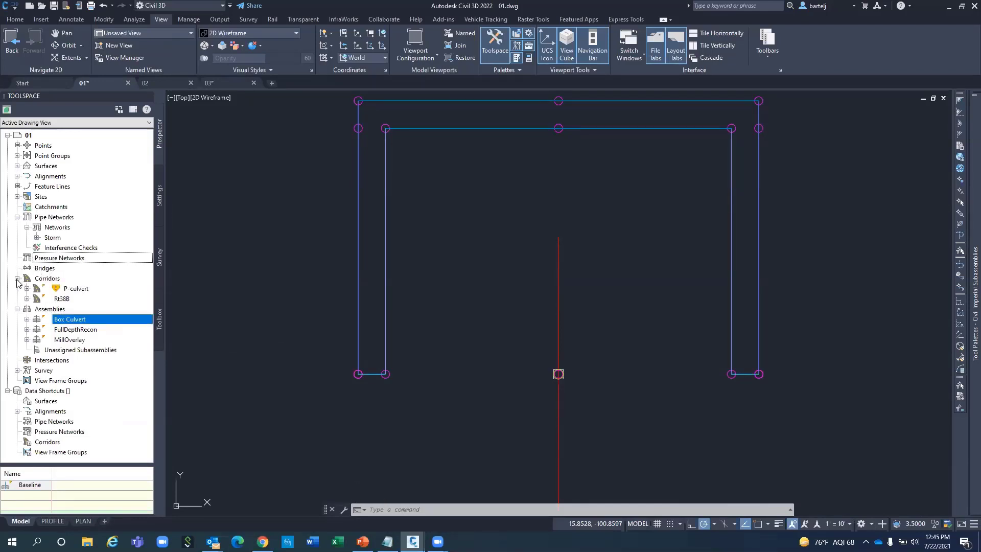
pyautogui.click(61, 300)
pyautogui.rightClick(61, 301)
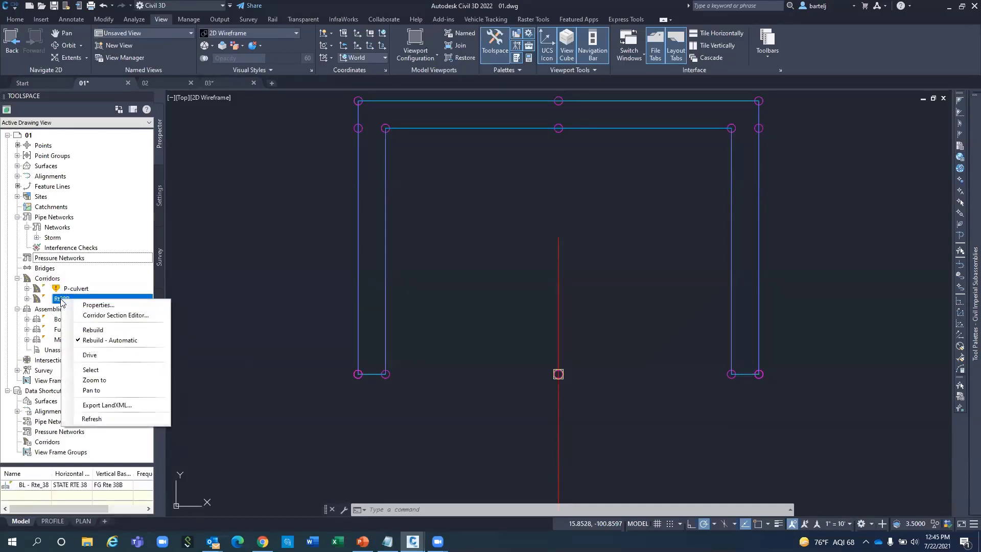
pyautogui.click(109, 380)
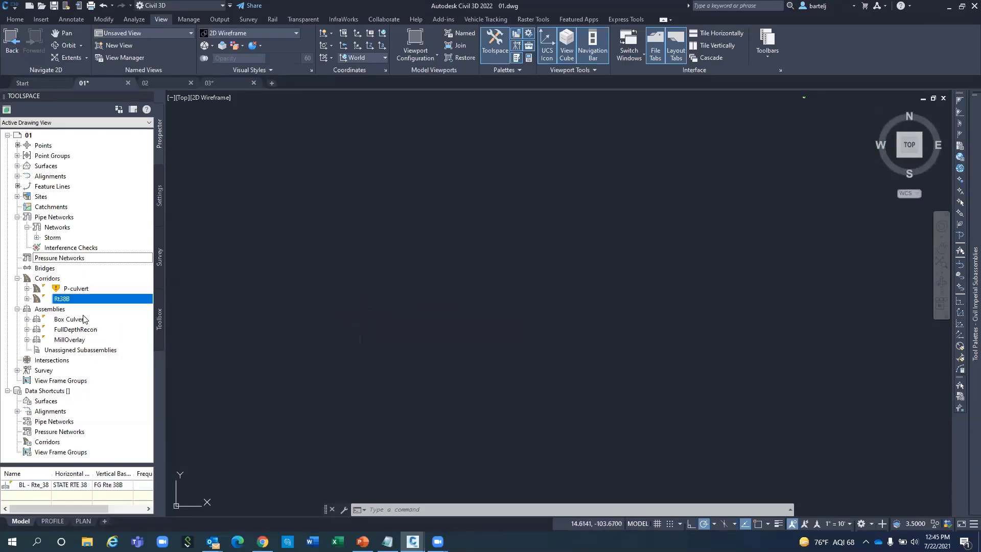
# Select the Rt38B corridor from Prospector and view it from the ViewCube's top face.
pyautogui.rightClick(61, 301)
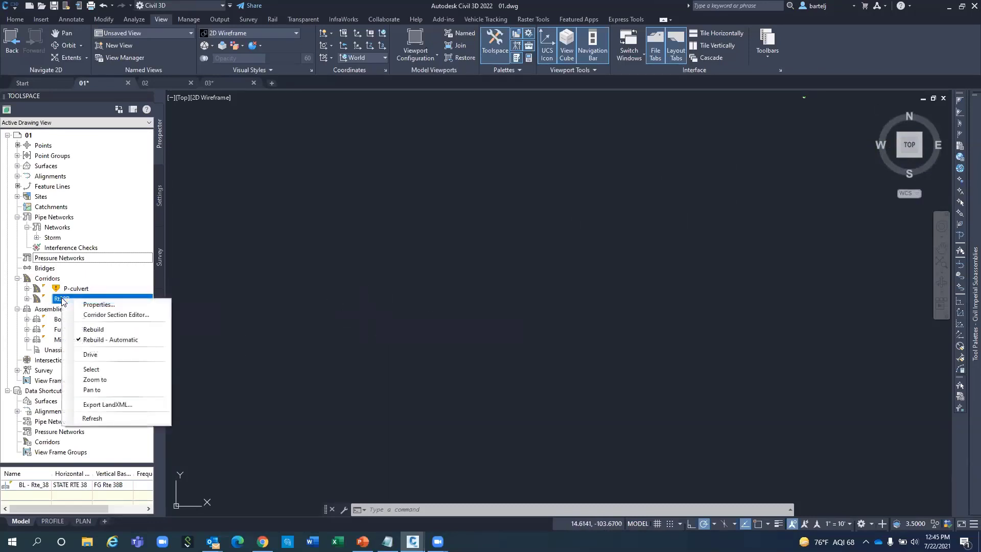
pyautogui.click(109, 374)
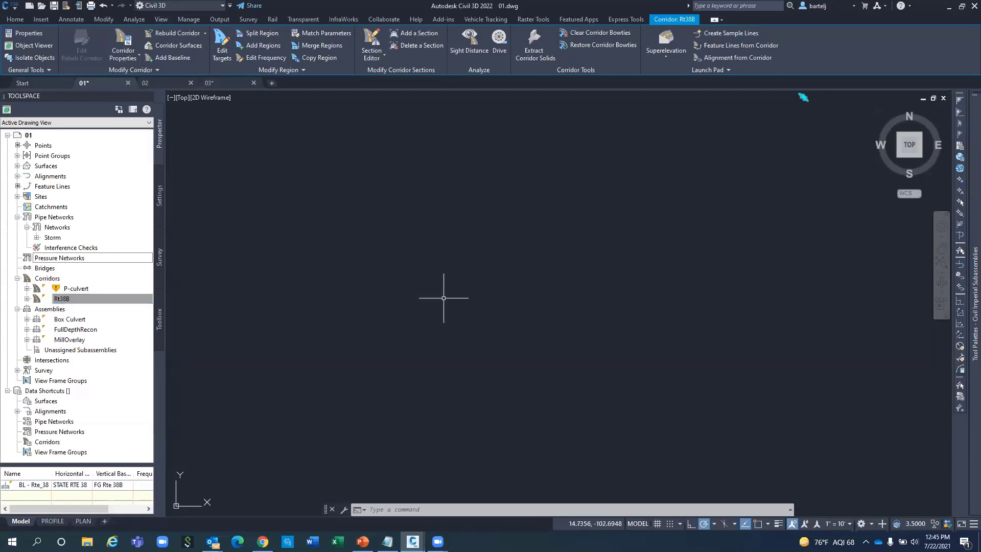
pyautogui.click(909, 146)
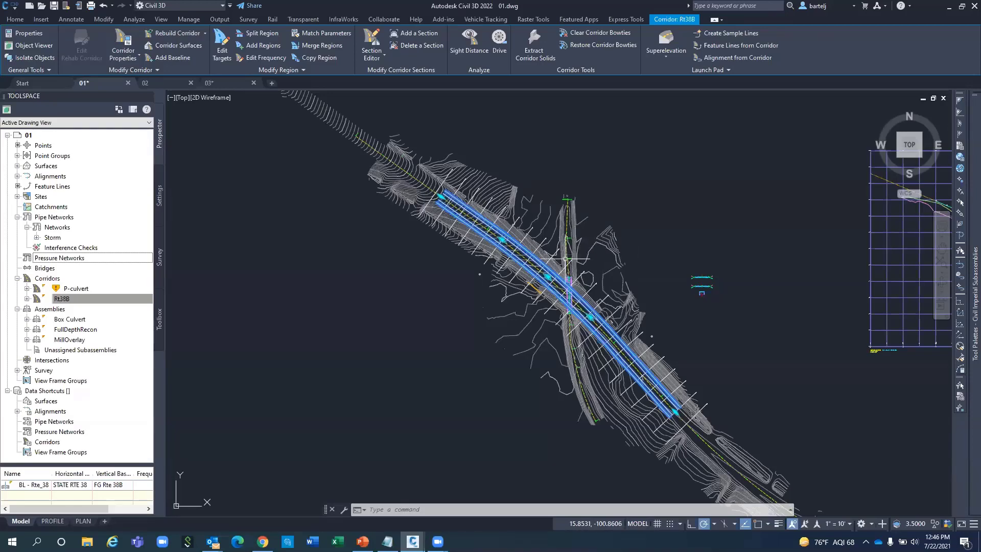
# Zoom to the bridge area and bring up the options of sample line 8+00.
pyautogui.scroll(4, 553, 264)
pyautogui.scroll(5, 553, 265)
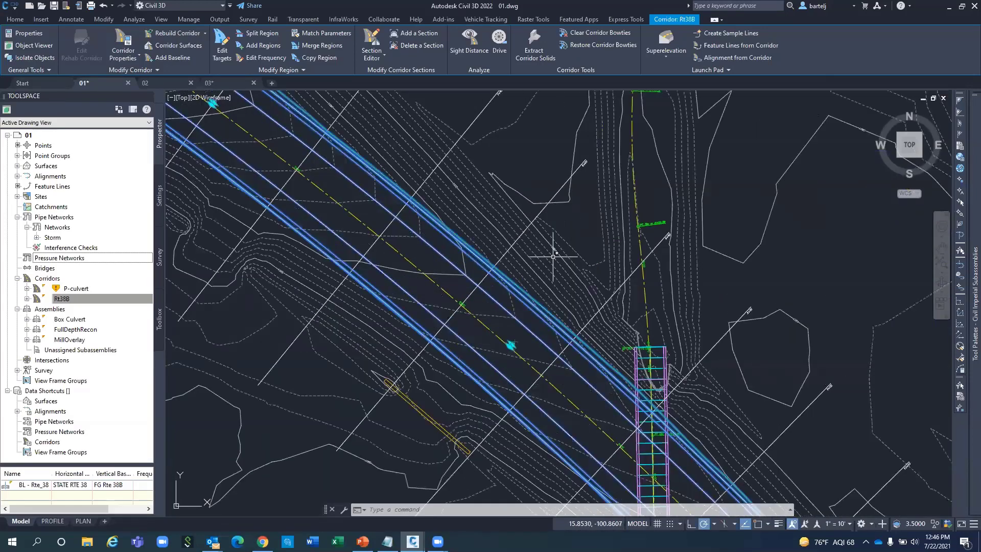
pyautogui.scroll(4, 618, 123)
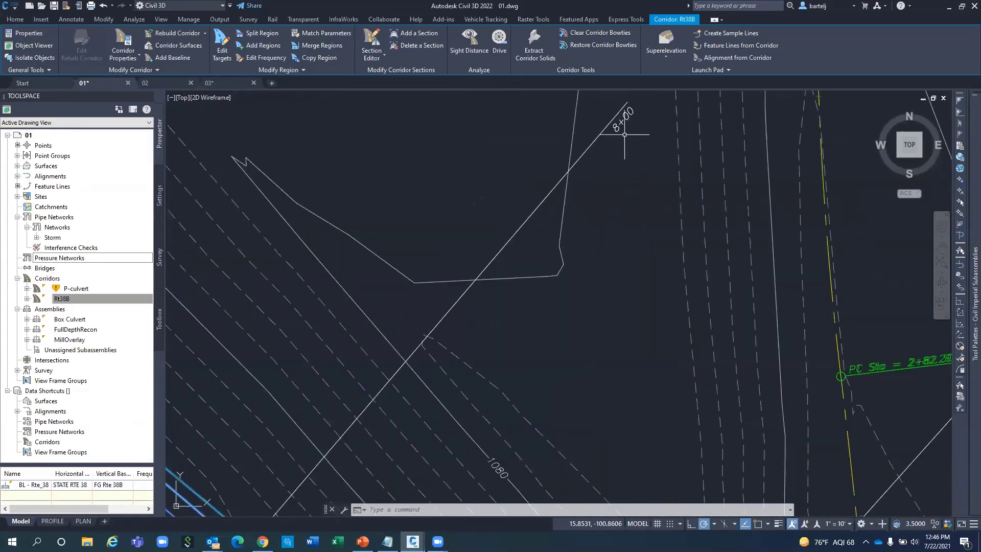
pyautogui.scroll(-4, 614, 246)
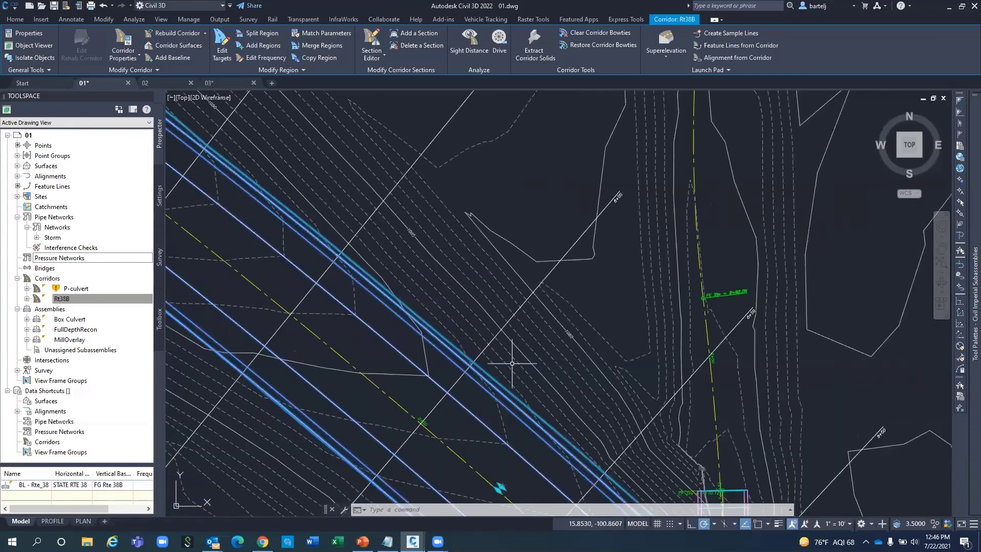
pyautogui.moveTo(518, 289)
pyautogui.mouseDown(button='middle')
pyautogui.moveTo(553, 261)
pyautogui.moveTo(590, 187)
pyautogui.mouseUp(button='middle')
pyautogui.scroll(-2, 589, 187)
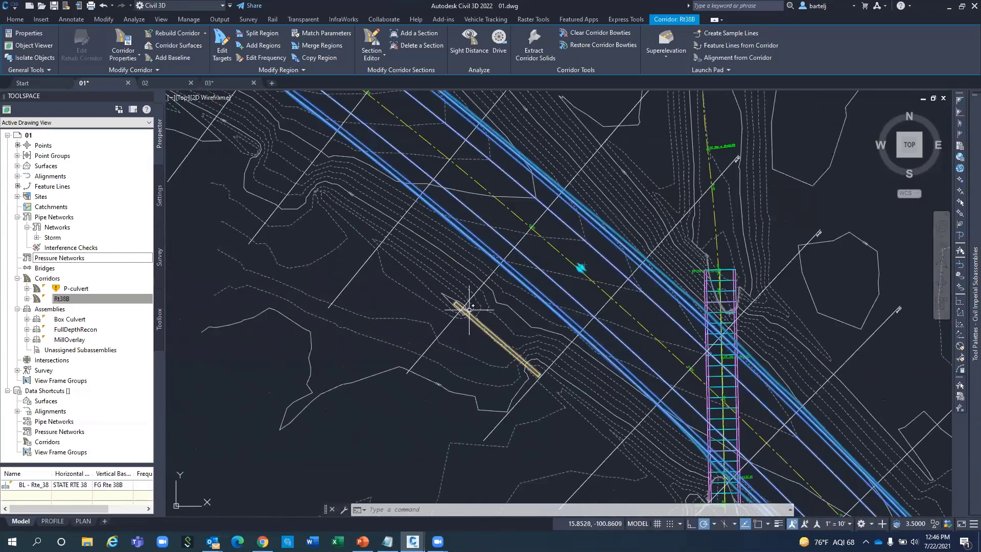
pyautogui.click(542, 214)
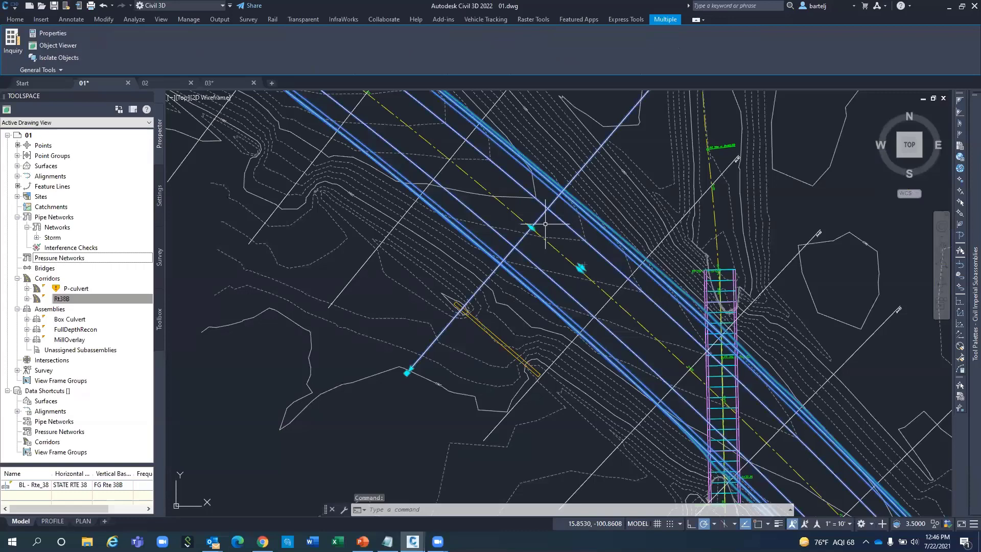
pyautogui.press('Escape')
pyautogui.press('Escape')
pyautogui.press('Escape')
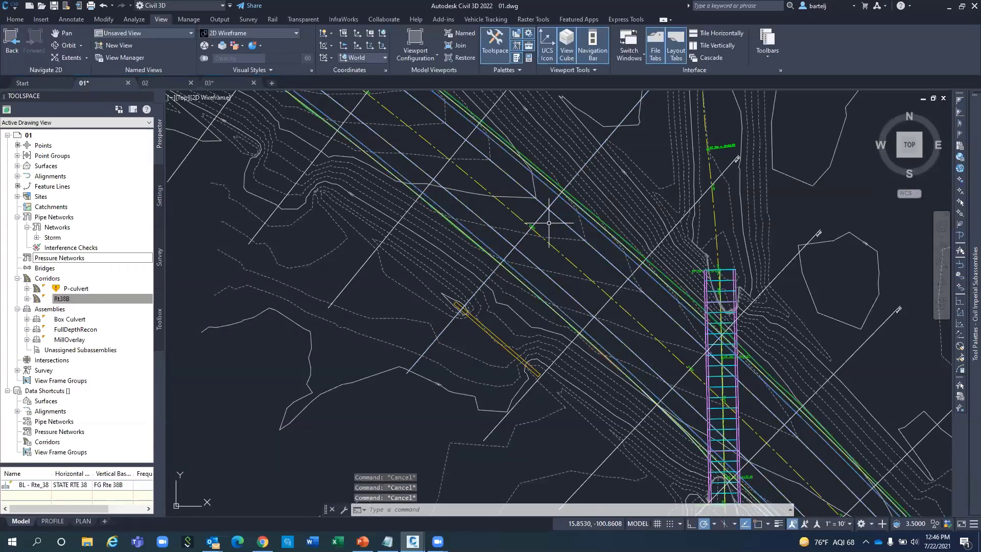
pyautogui.click(543, 215)
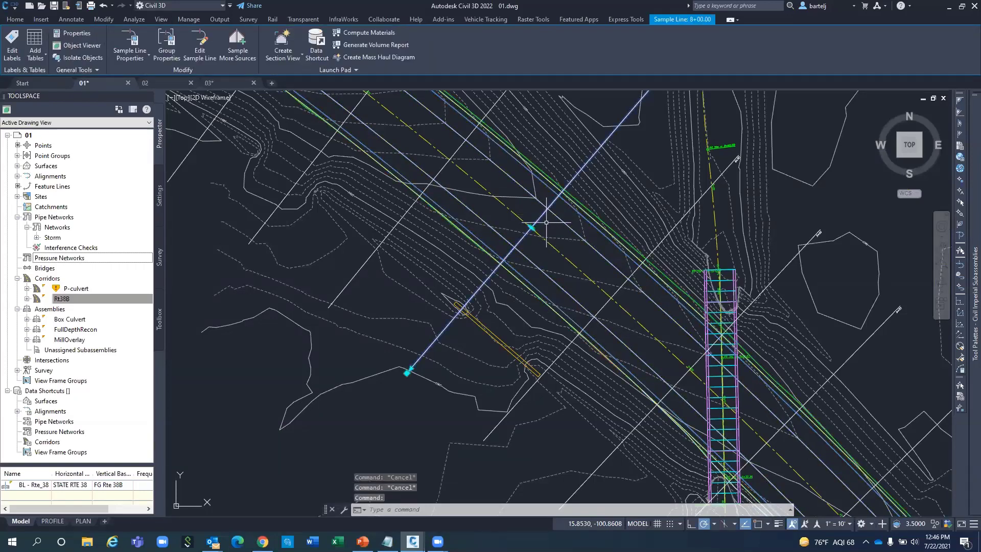
pyautogui.rightClick(546, 226)
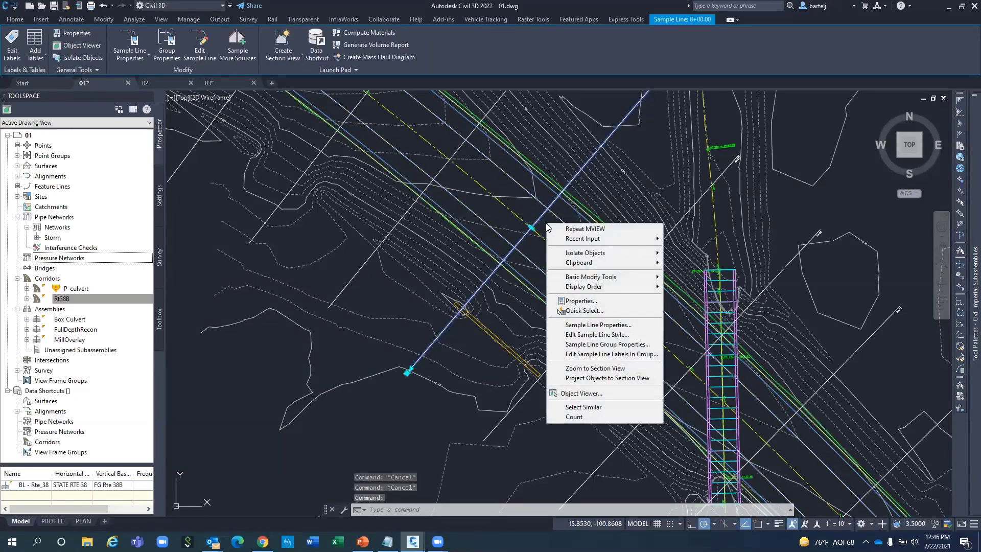
# Jump to the sample line's section view, then zoom from the 7+00 section back to plan.
pyautogui.click(602, 369)
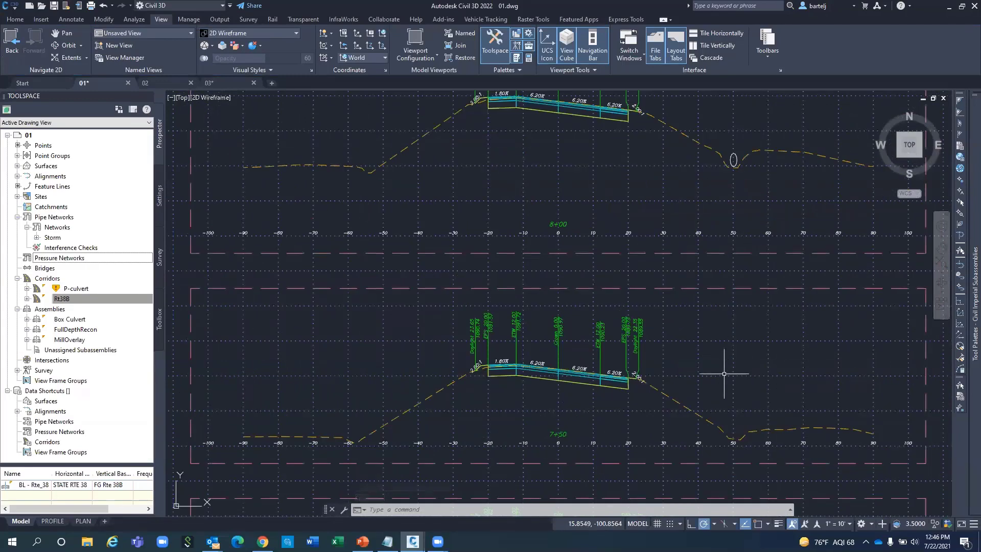
pyautogui.moveTo(722, 350); pyautogui.dragTo(700, 192, button='middle')
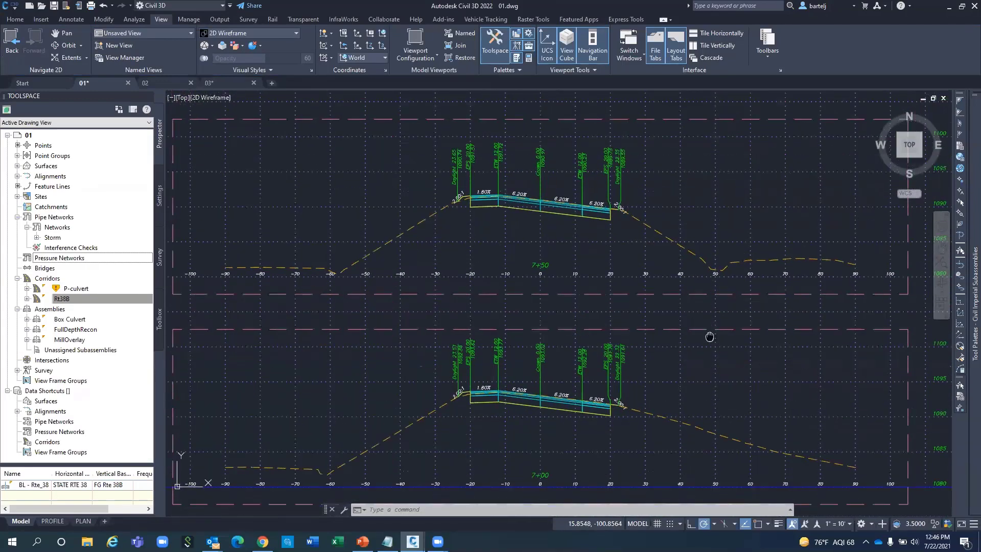
pyautogui.moveTo(709, 337); pyautogui.dragTo(713, 259, button='middle')
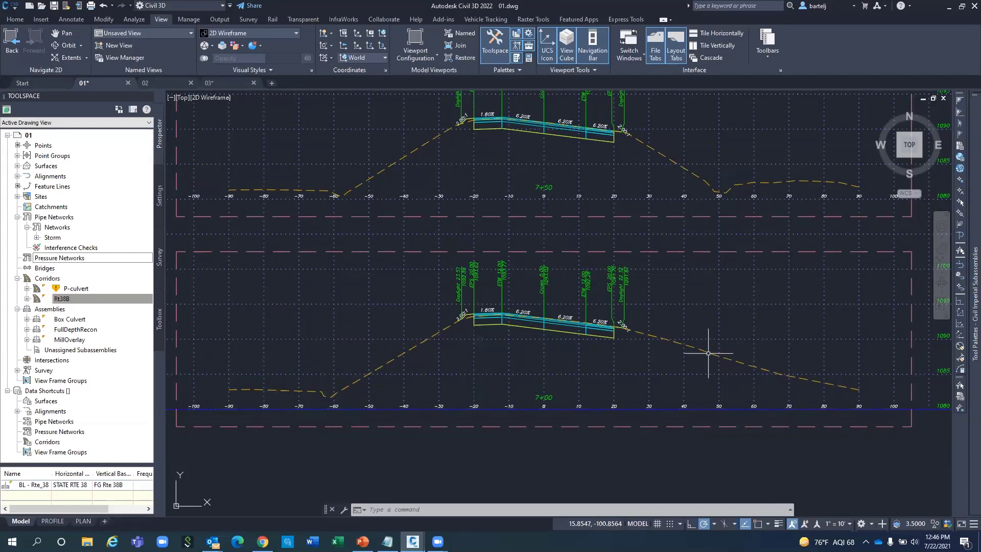
pyautogui.click(706, 251)
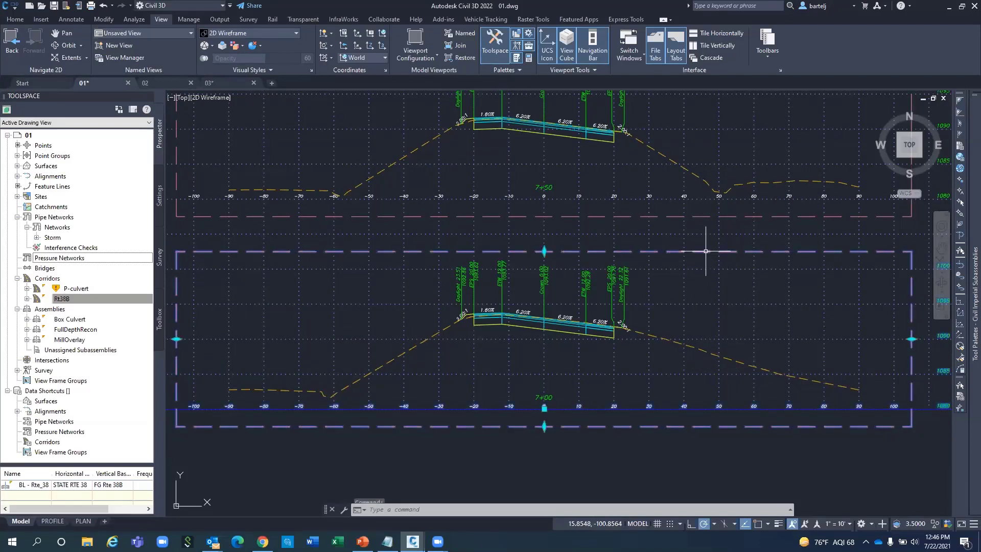
pyautogui.rightClick(694, 281)
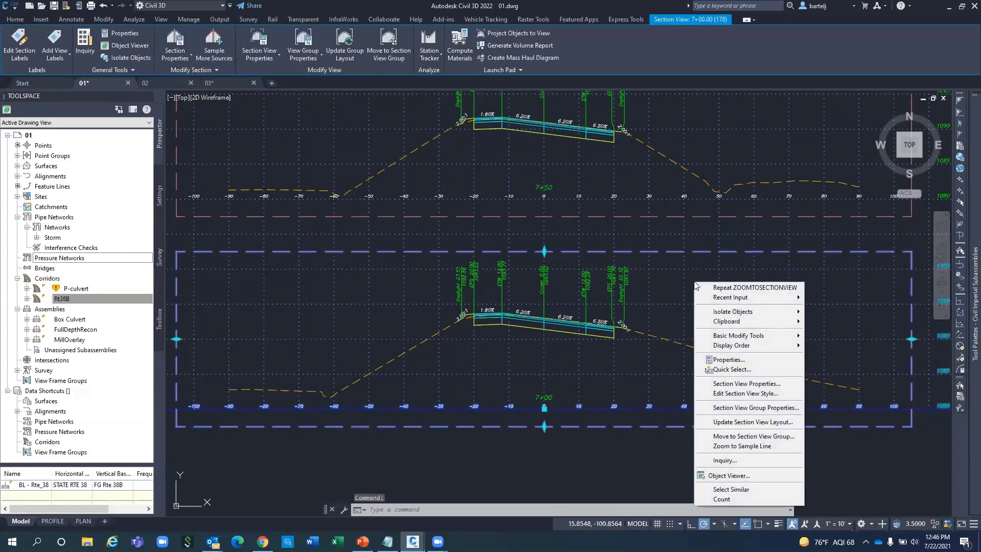
pyautogui.click(734, 446)
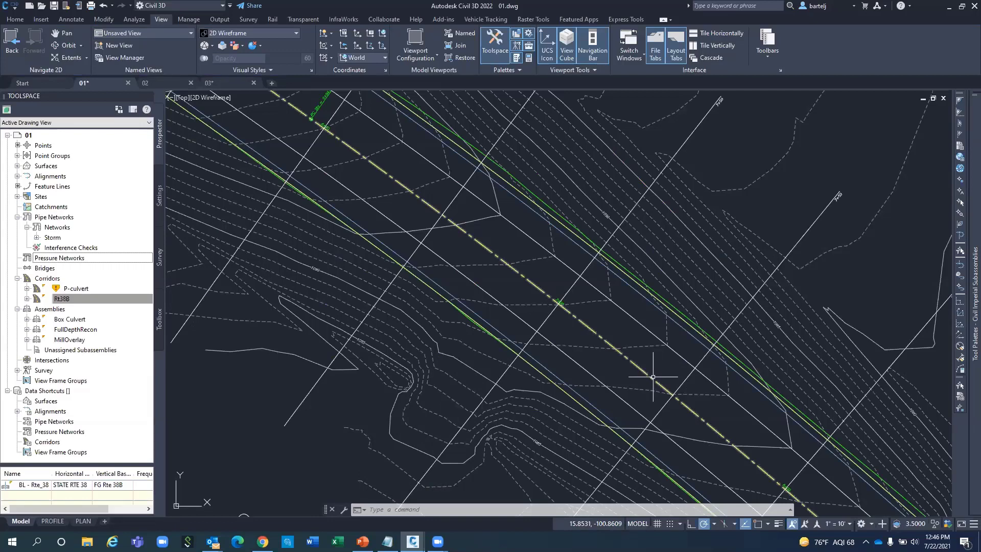
# Zoom out and pan the plan to show a longer stretch of the Rt38B corridor.
pyautogui.moveTo(635, 355)
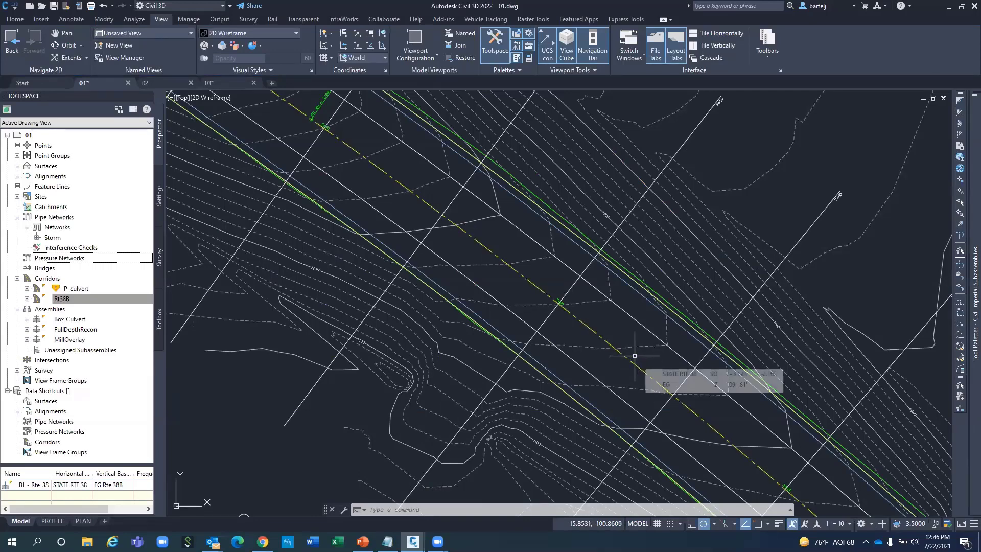
pyautogui.scroll(-3, 634, 355)
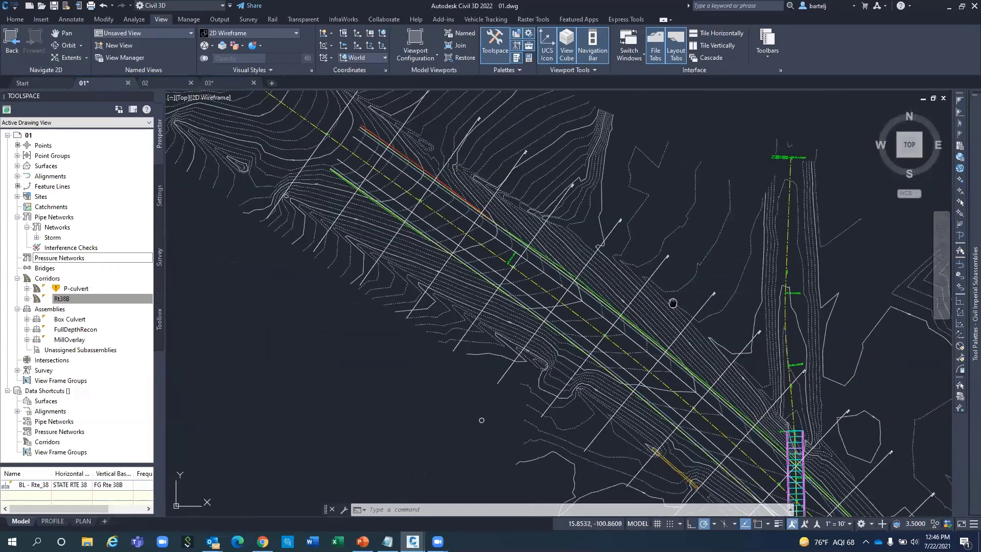
pyautogui.moveTo(673, 303); pyautogui.dragTo(481, 250, button='middle')
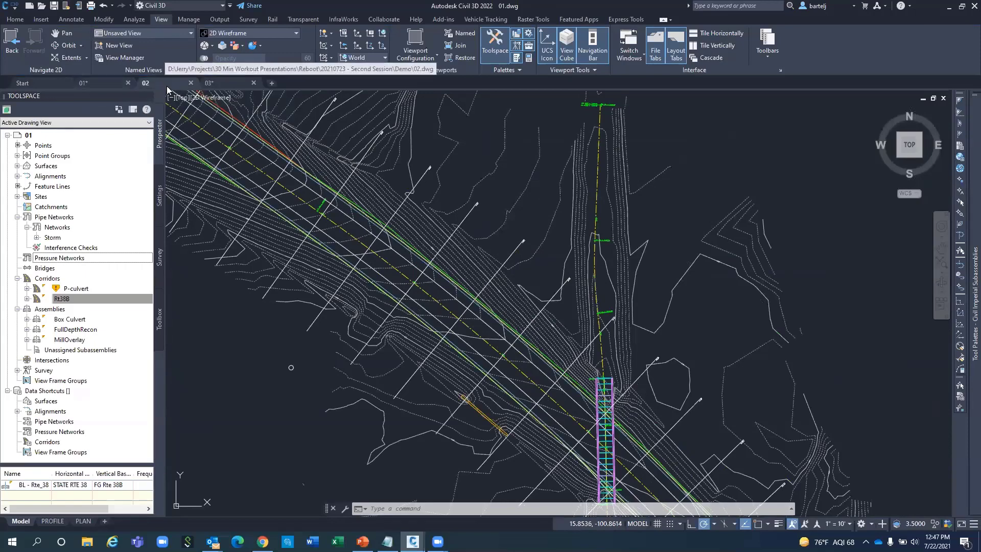
# Bring drawing 02.dwg to the front with Ctrl+Tab and inspect a parcel's properties.
pyautogui.hotkey('ctrl', 'Tab')
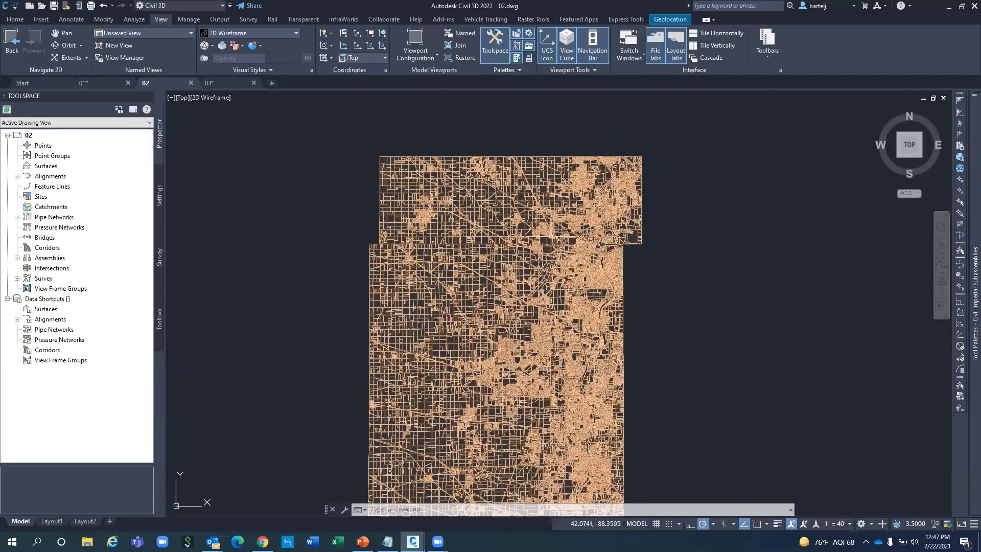
pyautogui.moveTo(553, 271)
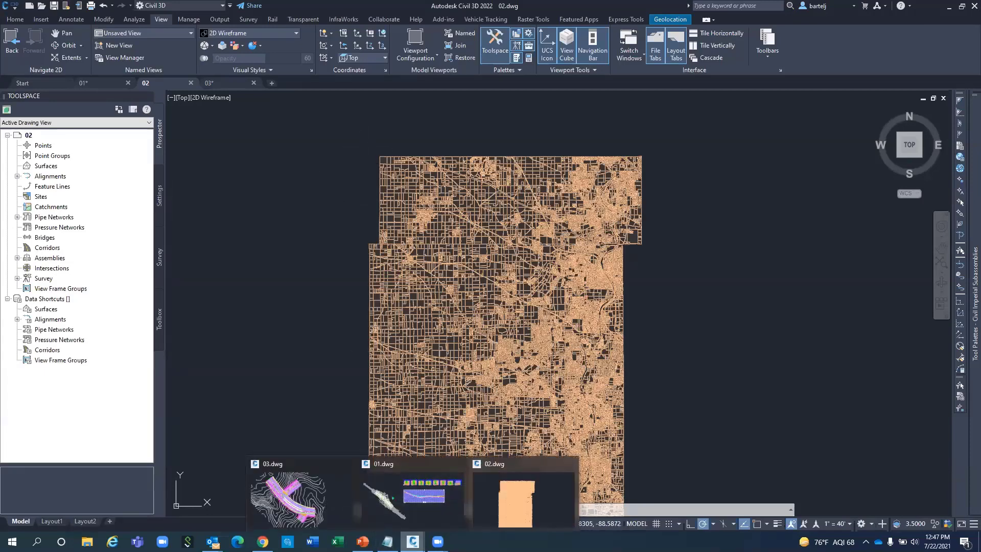
# Run GEOGRAPHICLOCATION with the Map option and accept the use of online map data.
pyautogui.write('GEO')
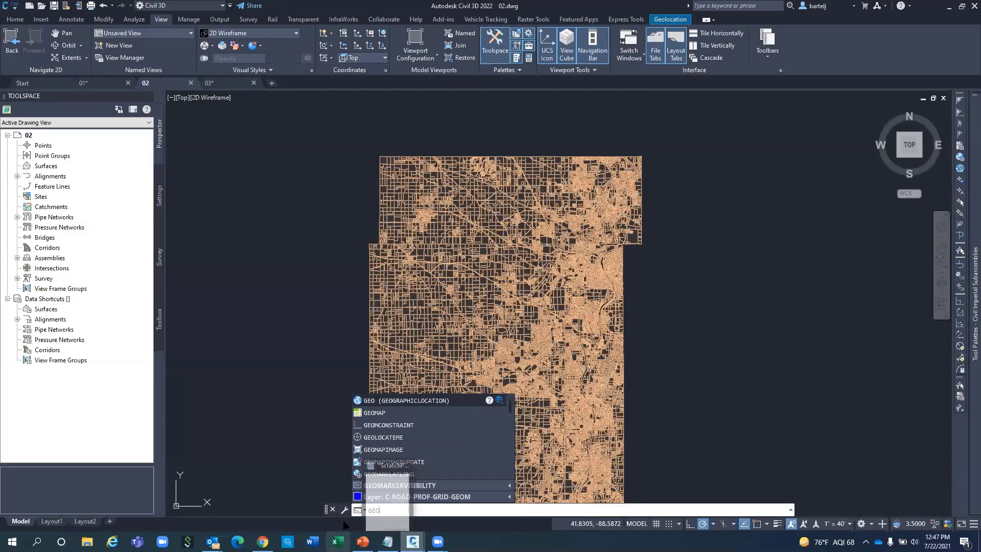
pyautogui.click(413, 399)
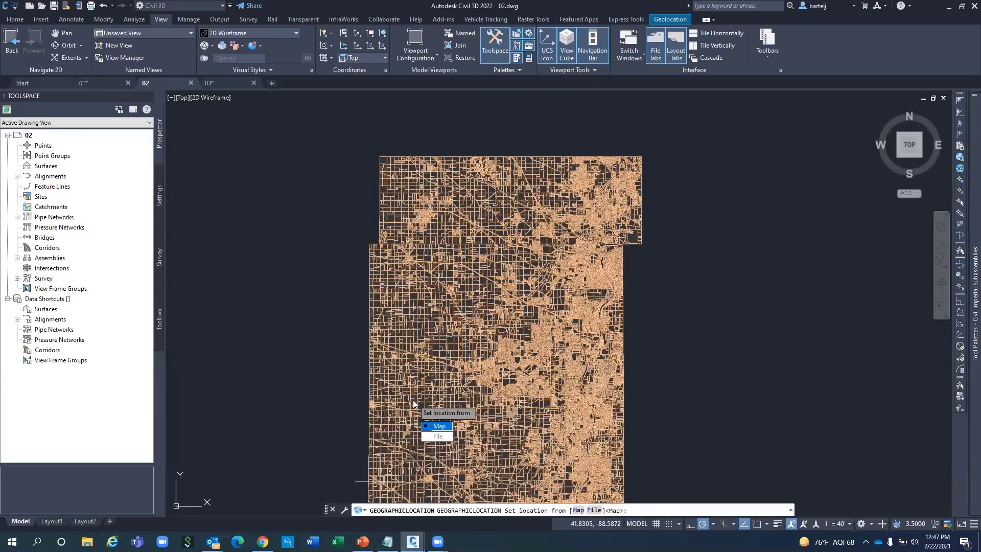
pyautogui.press('Return')
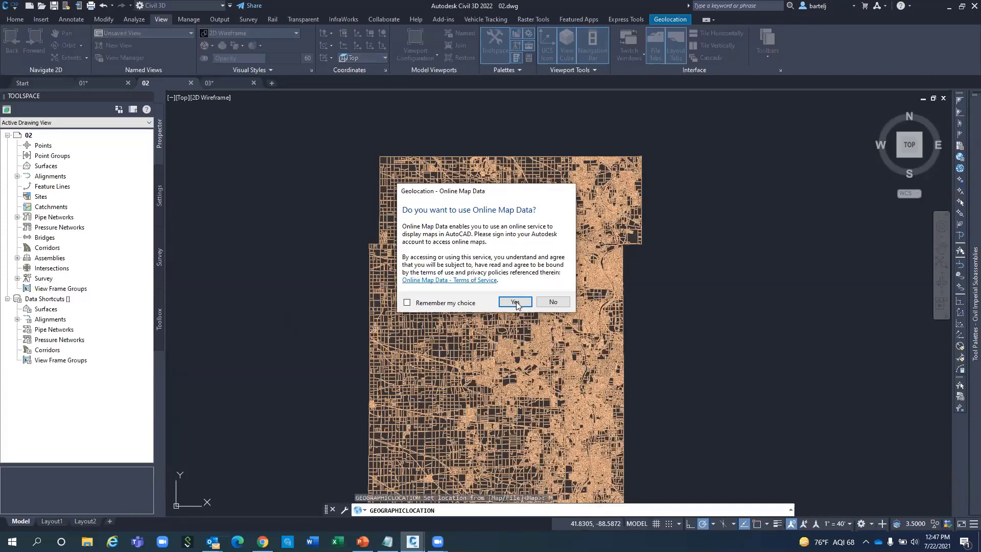
pyautogui.click(515, 302)
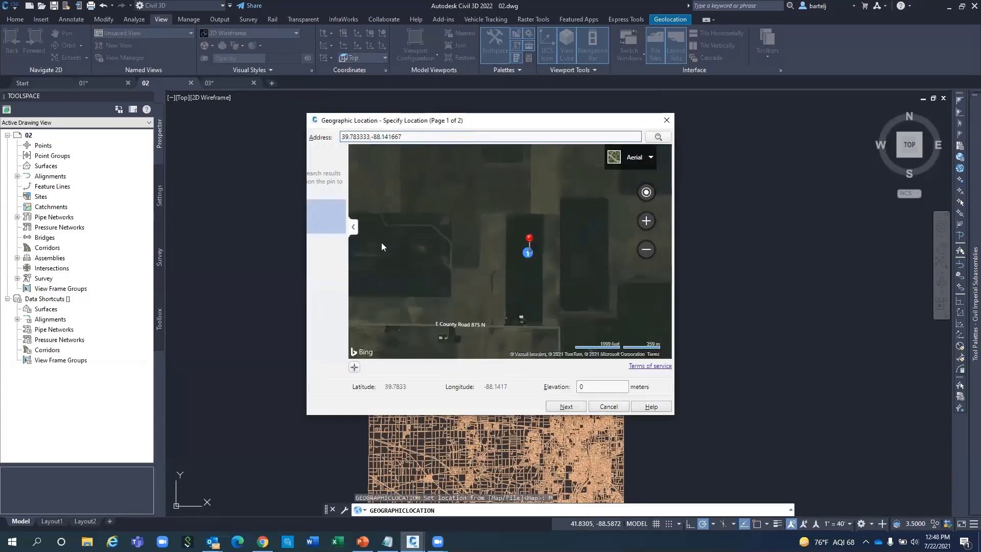
# Search the East Dundee, Illinois street address, drop the marker there, and zoom in.
pyautogui.doubleClick(387, 137)
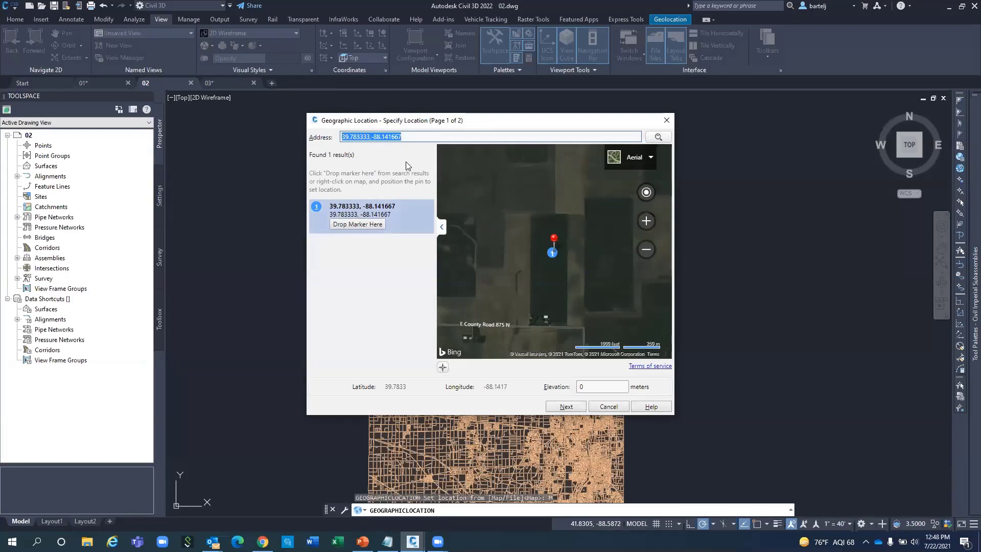
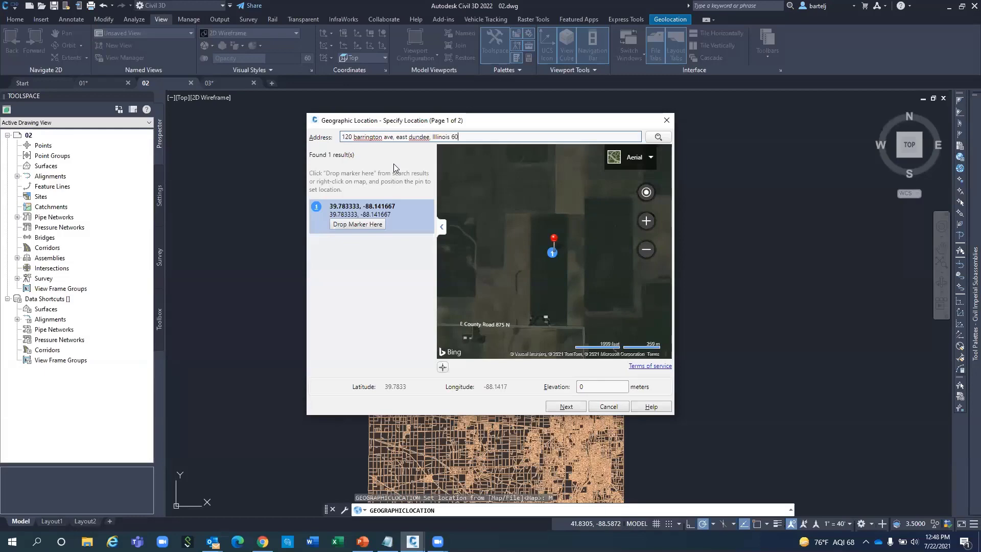
pyautogui.press('Return')
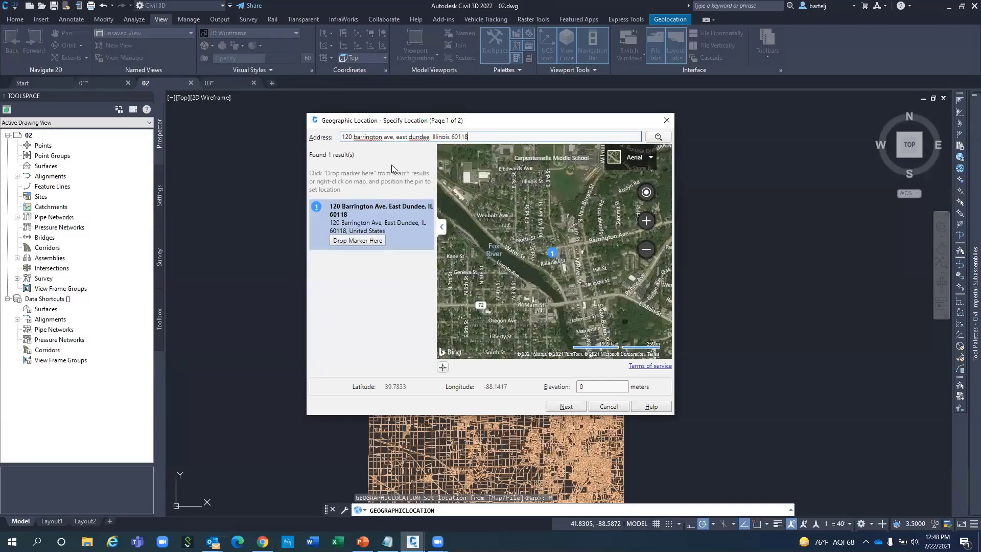
pyautogui.click(368, 241)
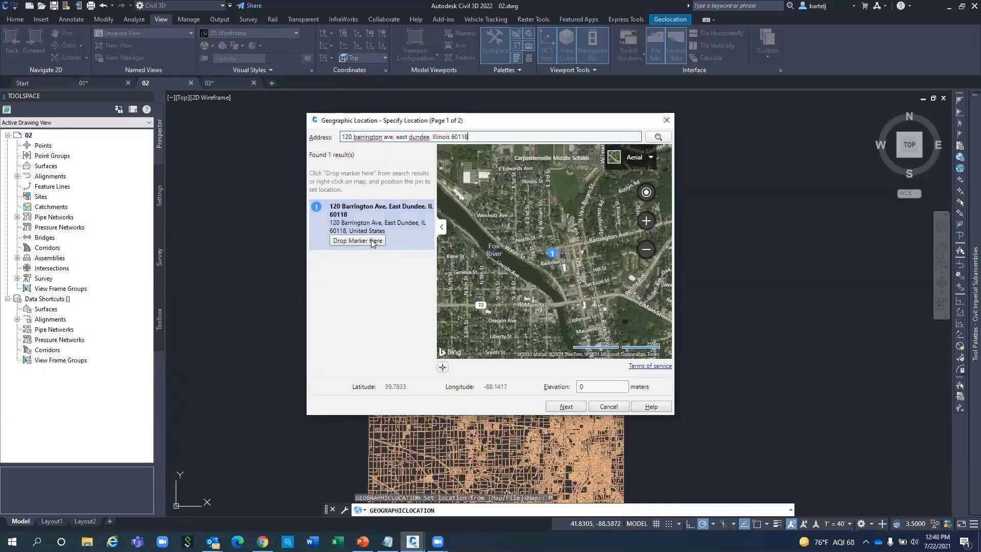
pyautogui.scroll(5, 574, 249)
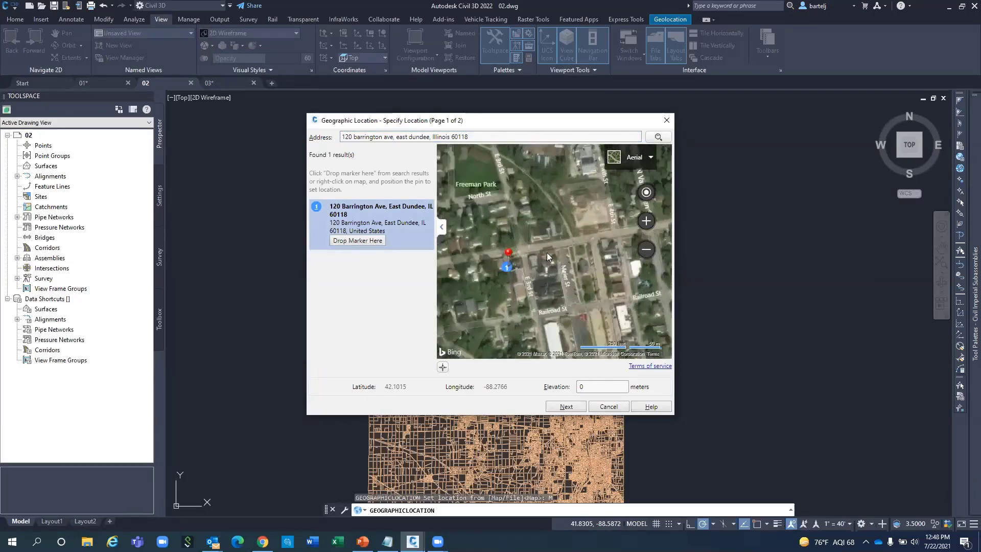
pyautogui.scroll(2, 511, 259)
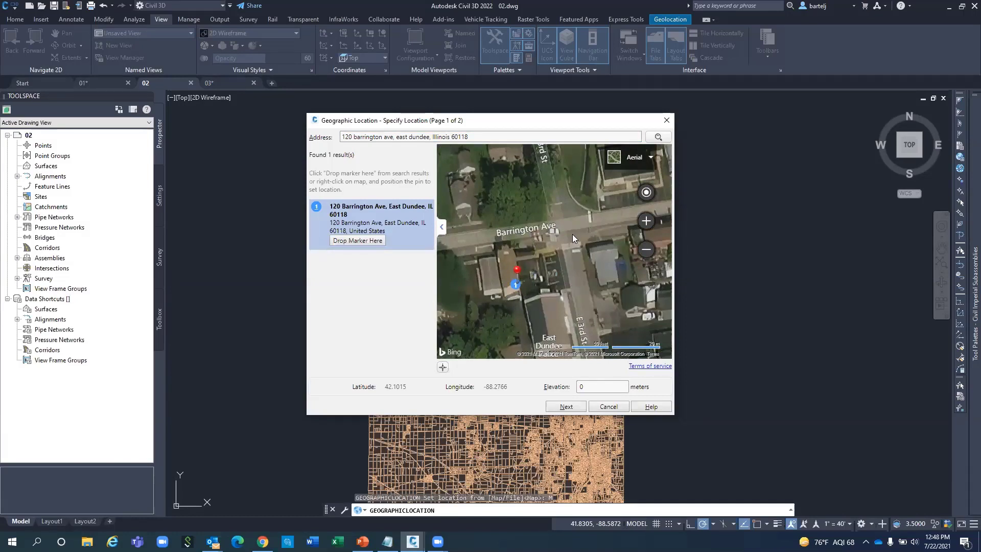
# Copy longitude -88.2766 from the dialog onto the second line of ScratchPad.txt.
pyautogui.doubleClick(495, 386)
pyautogui.rightClick(496, 390)
pyautogui.click(517, 394)
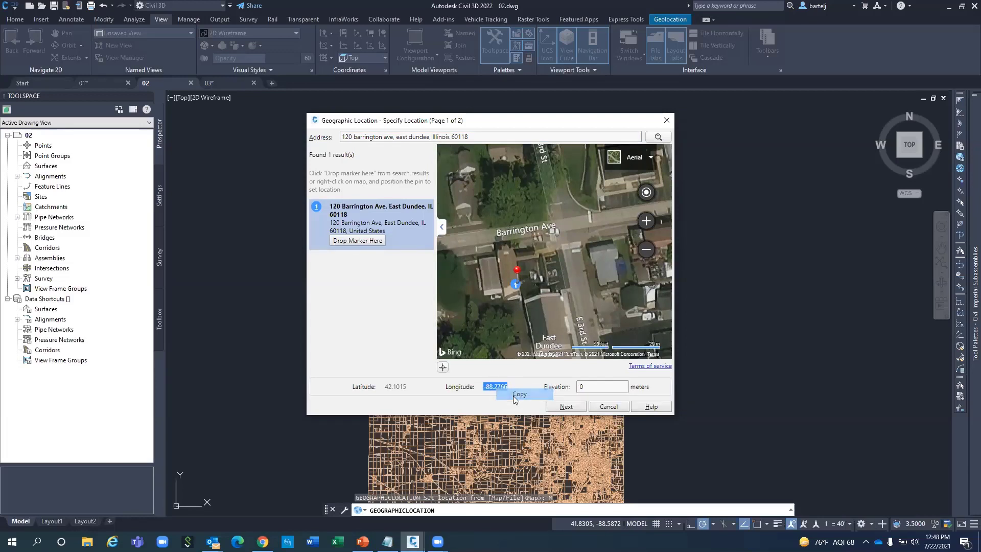
pyautogui.click(387, 540)
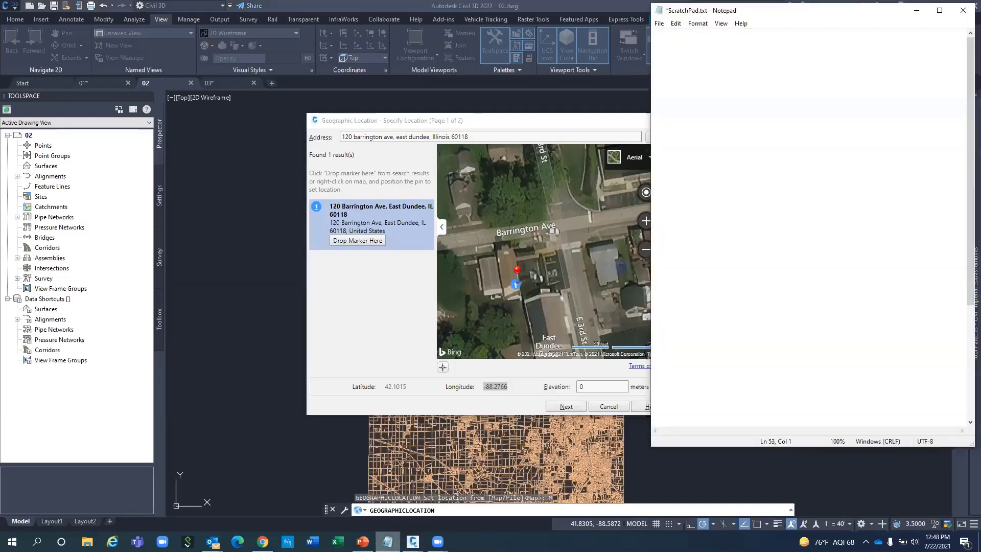
pyautogui.moveTo(768, 13); pyautogui.dragTo(772, 89)
pyautogui.rightClick(708, 138)
pyautogui.click(732, 181)
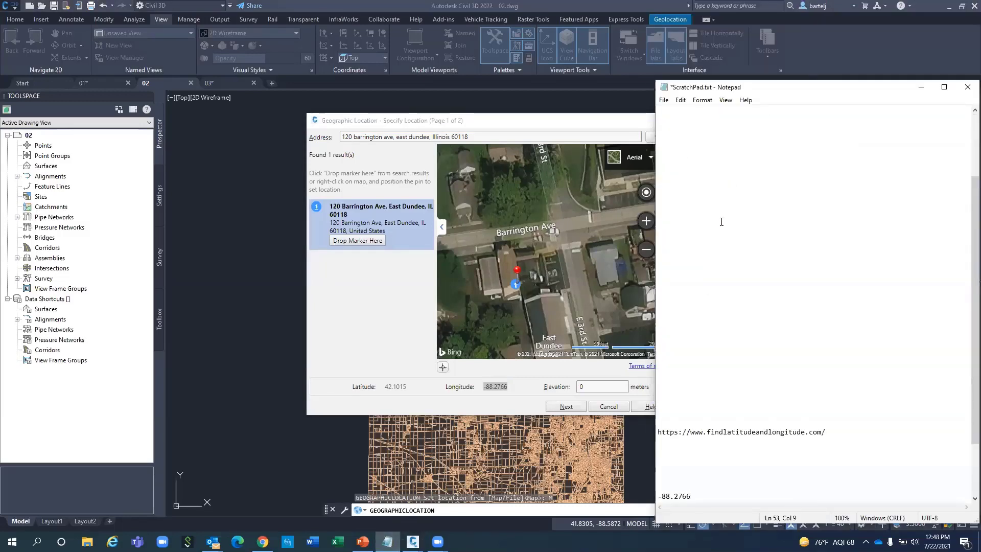
pyautogui.scroll(-2, 723, 457)
pyautogui.scroll(1, 720, 458)
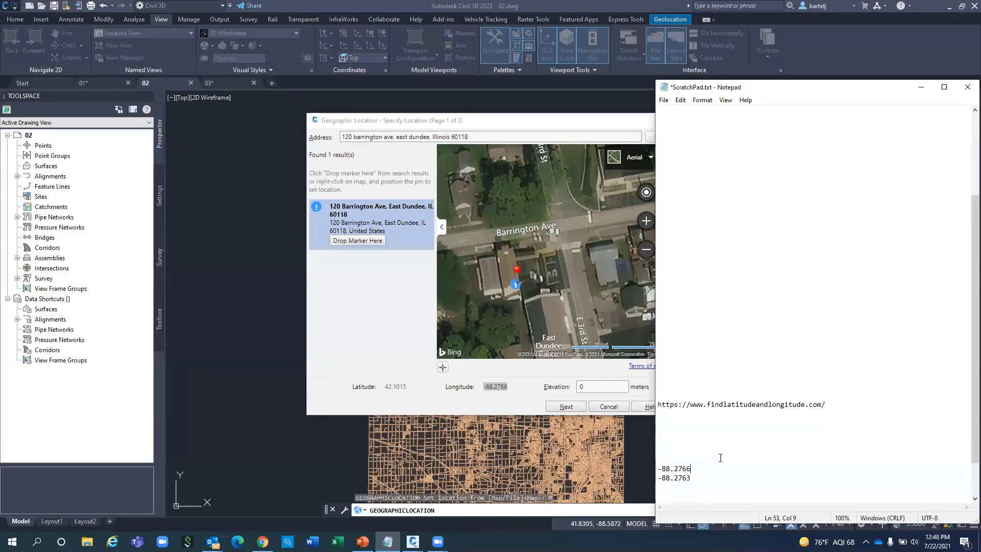
pyautogui.scroll(2, 699, 306)
pyautogui.click(673, 128)
pyautogui.scroll(2, 674, 132)
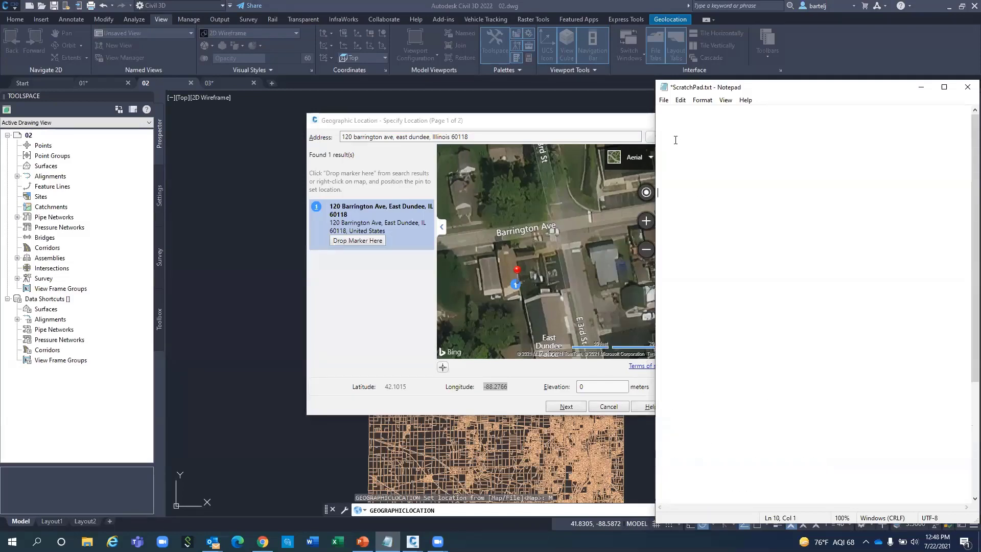
pyautogui.click(667, 124)
pyautogui.rightClick(667, 124)
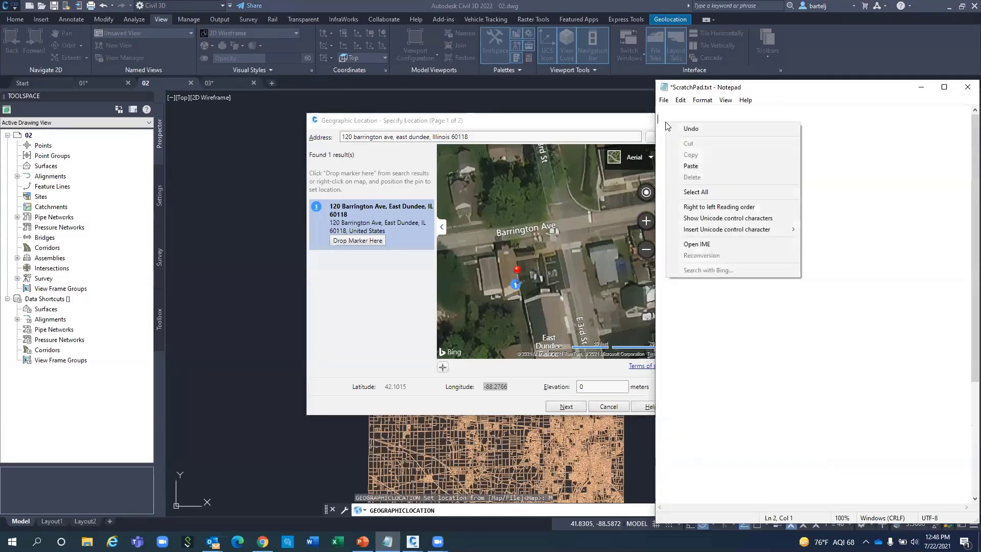
pyautogui.click(692, 163)
pyautogui.hotkey('ctrl', 'Home')
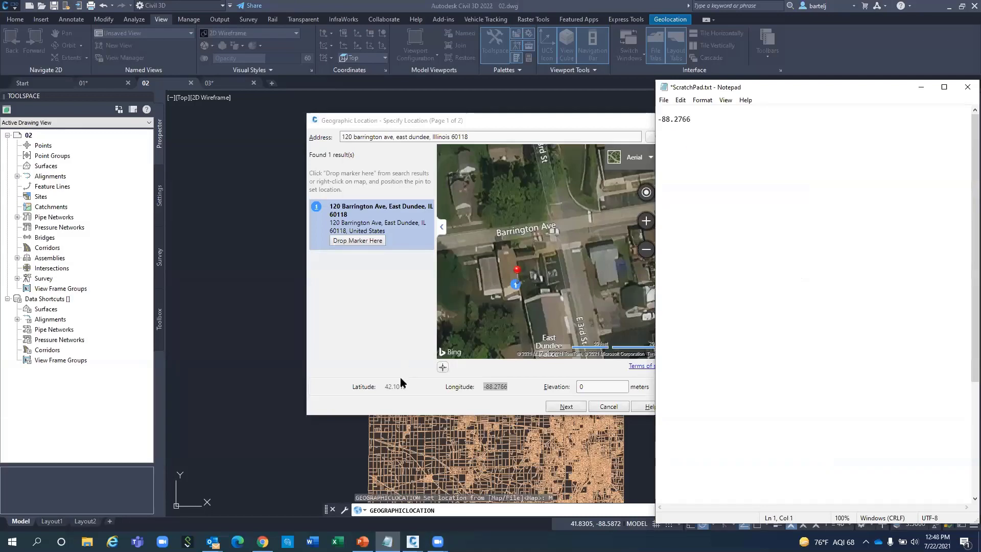
# Paste latitude 42.1015 on ScratchPad's first line, then cancel the Geographic Location dialog.
pyautogui.doubleClick(398, 389)
pyautogui.rightClick(398, 390)
pyautogui.click(424, 396)
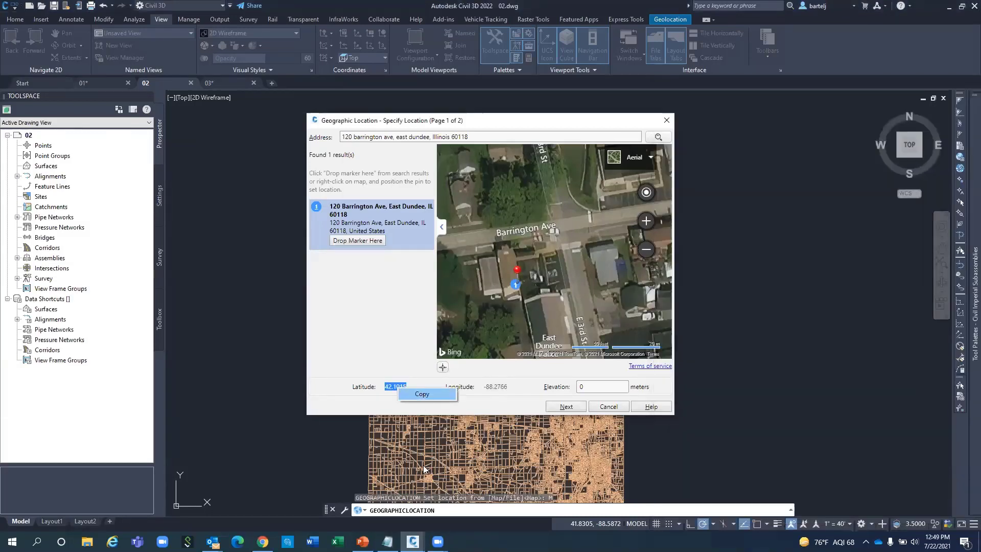
pyautogui.click(388, 540)
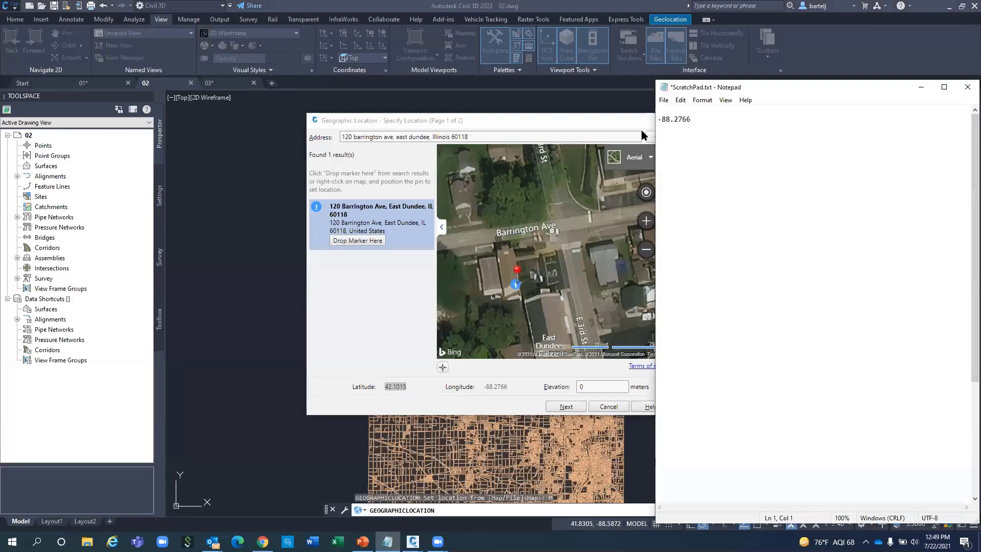
pyautogui.rightClick(662, 110)
pyautogui.click(704, 156)
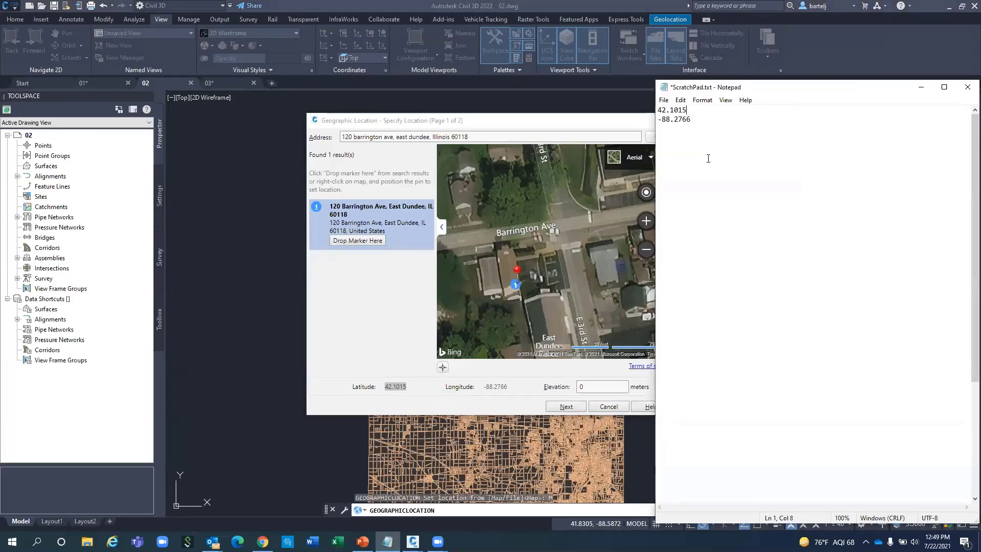
pyautogui.click(573, 123)
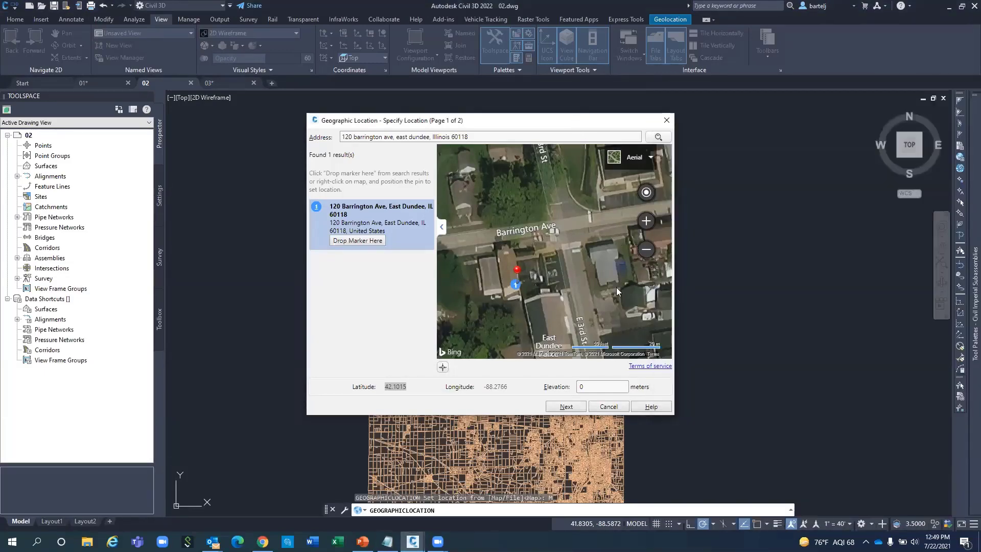
pyautogui.click(606, 407)
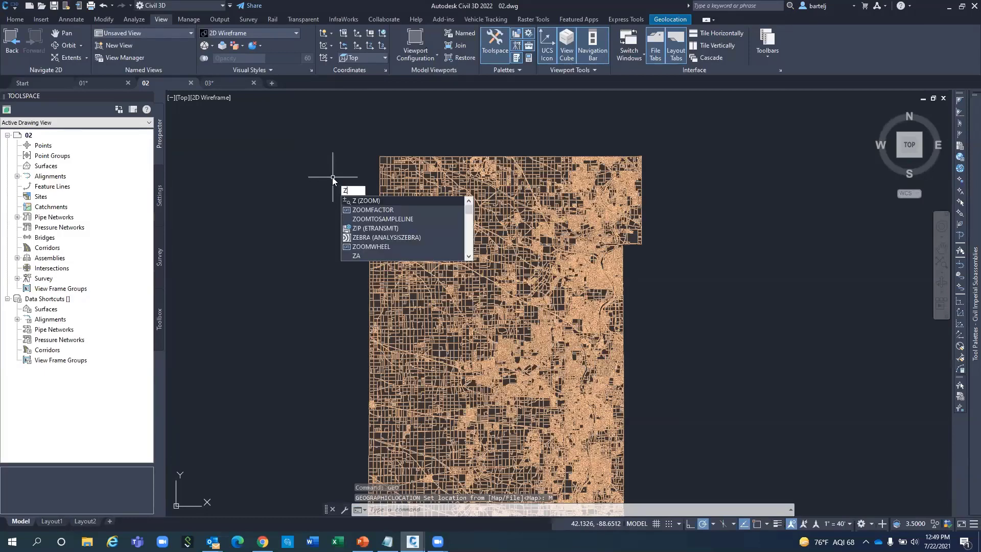
# Start a center zoom located by latitude/longitude and enter latitude 42.1315.
pyautogui.press('Return')
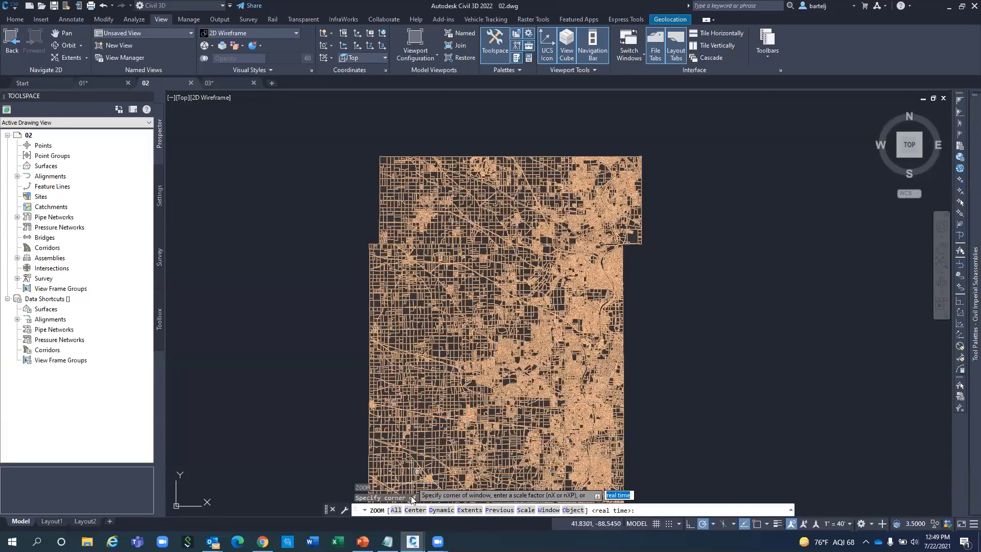
pyautogui.click(414, 510)
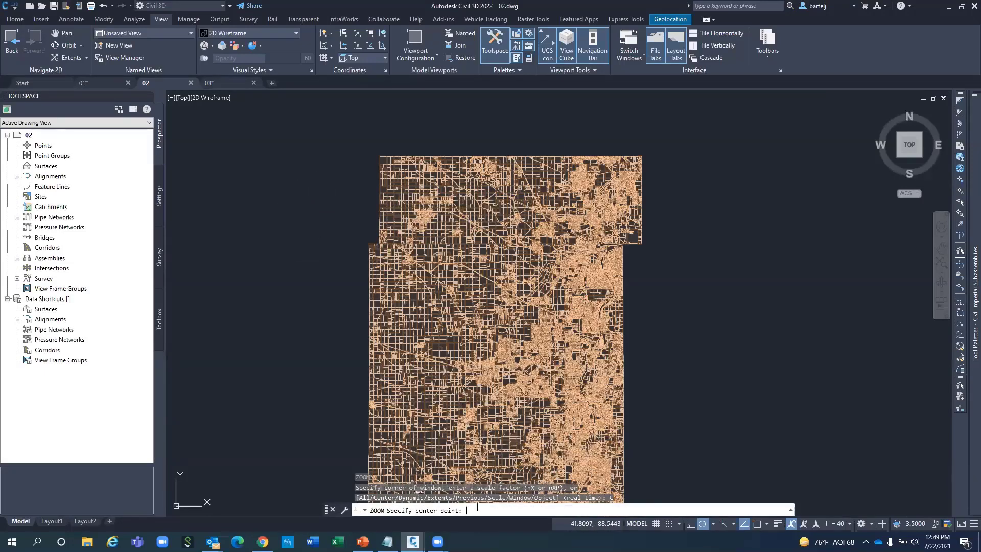
pyautogui.click(960, 169)
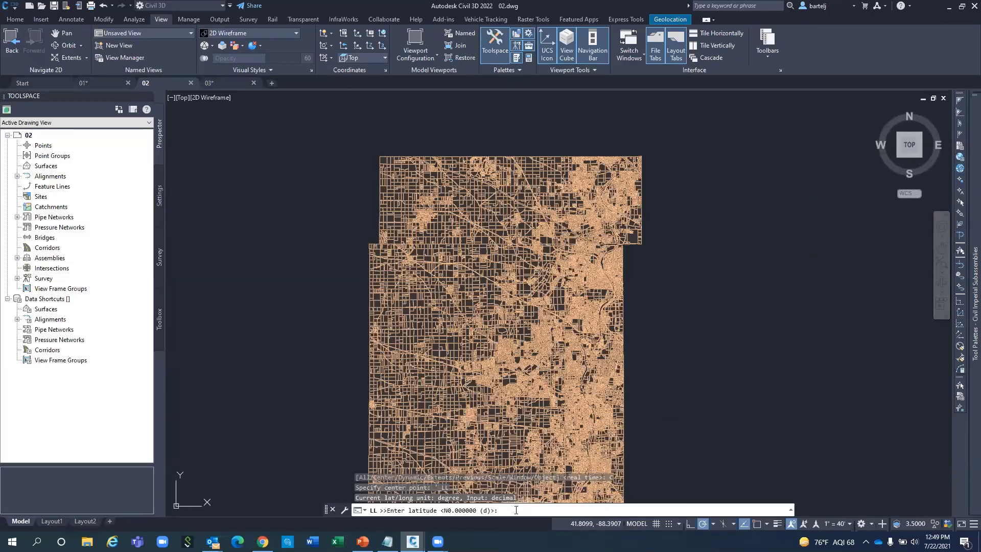
pyautogui.write('42.1315')
pyautogui.press('Return')
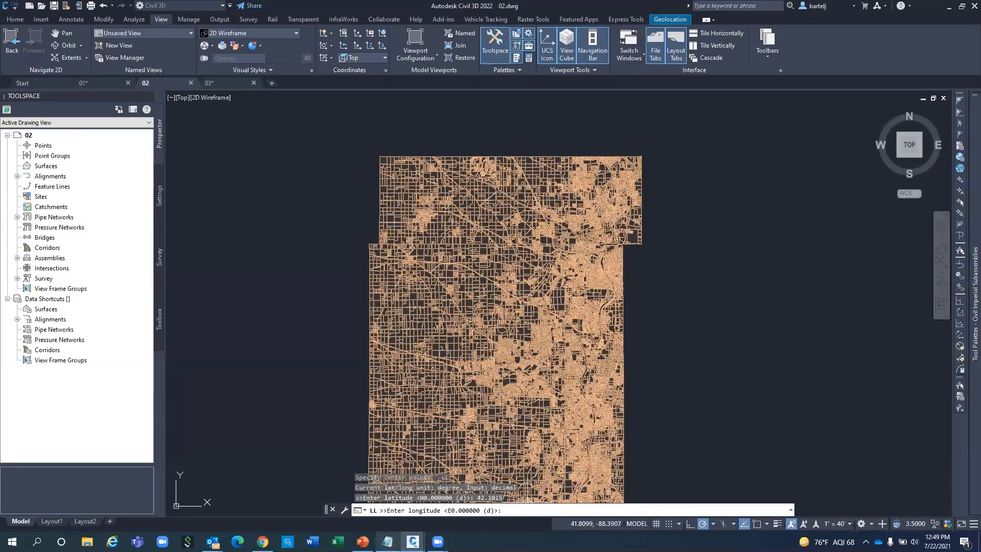
# Paste longitude -88.2766 from ScratchPad as the center and zoom at magnification 500.
pyautogui.click(387, 541)
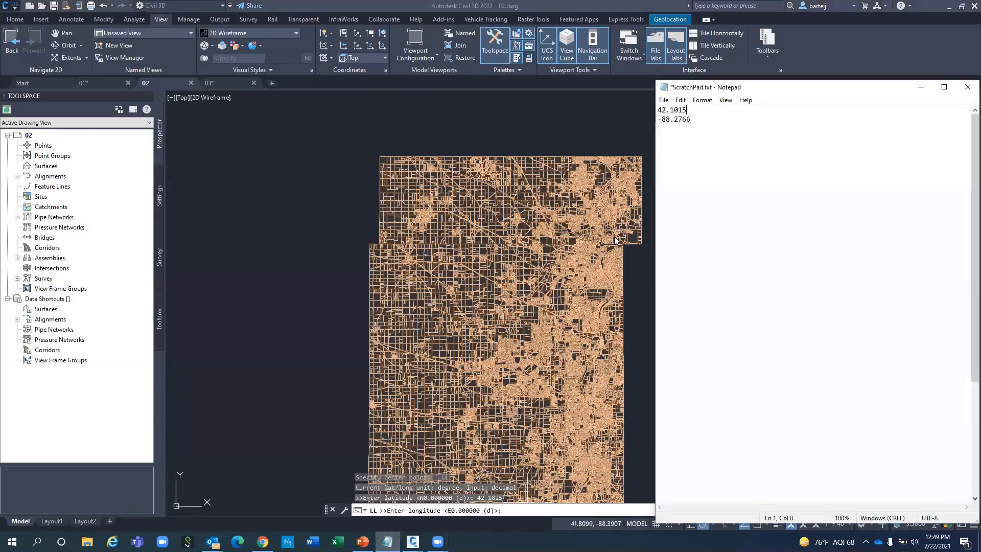
pyautogui.moveTo(692, 119); pyautogui.dragTo(658, 119)
pyautogui.rightClick(664, 120)
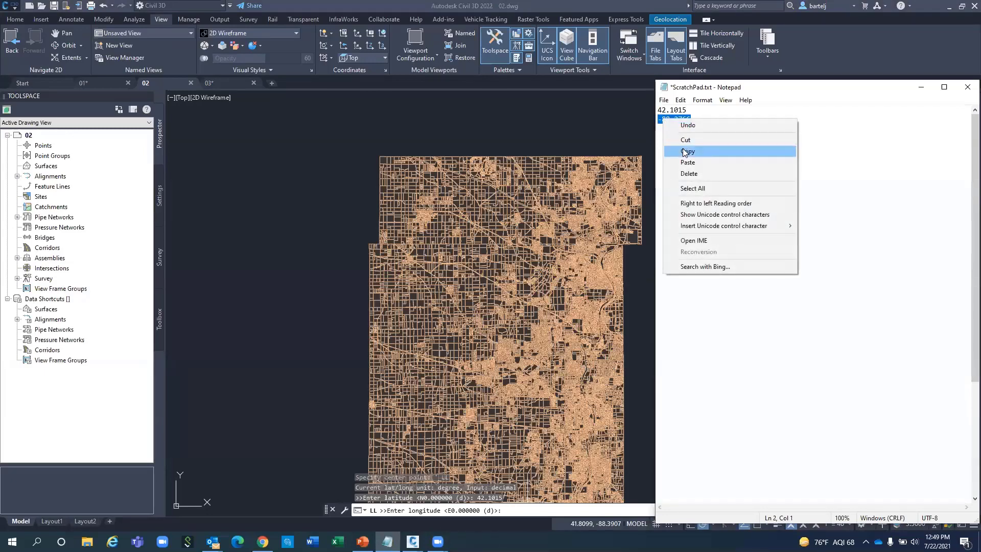
pyautogui.click(685, 150)
pyautogui.click(523, 510)
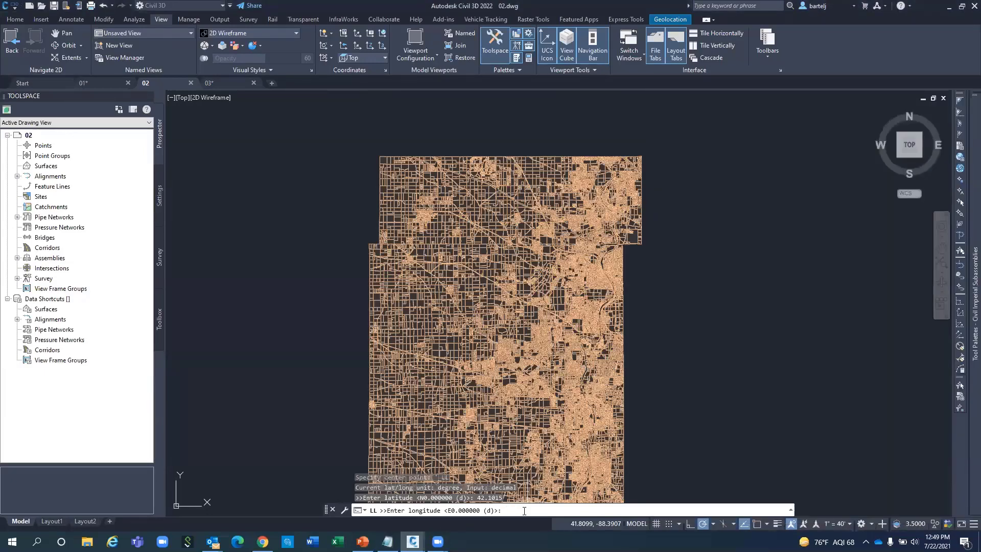
pyautogui.hotkey('ctrl', 'v')
pyautogui.press('Return')
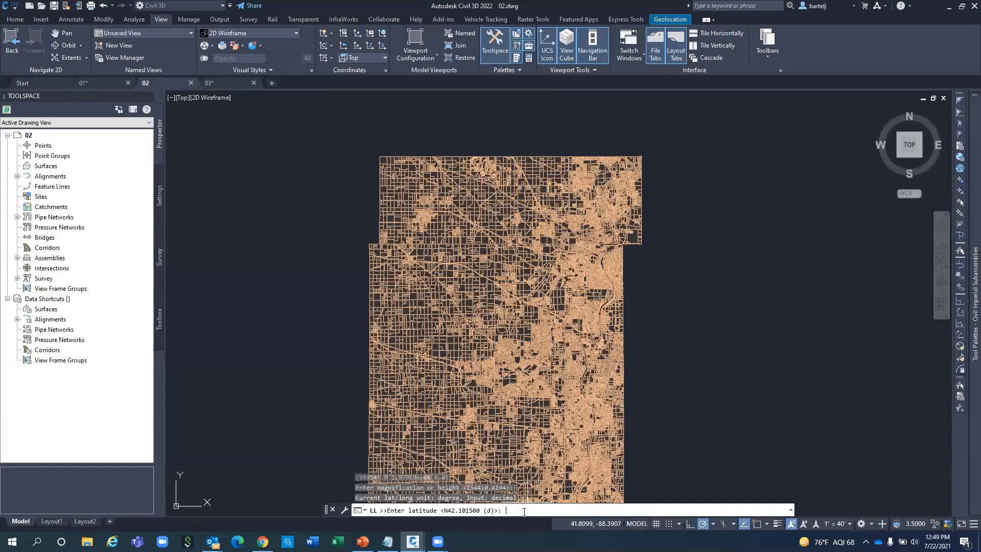
pyautogui.press('Escape')
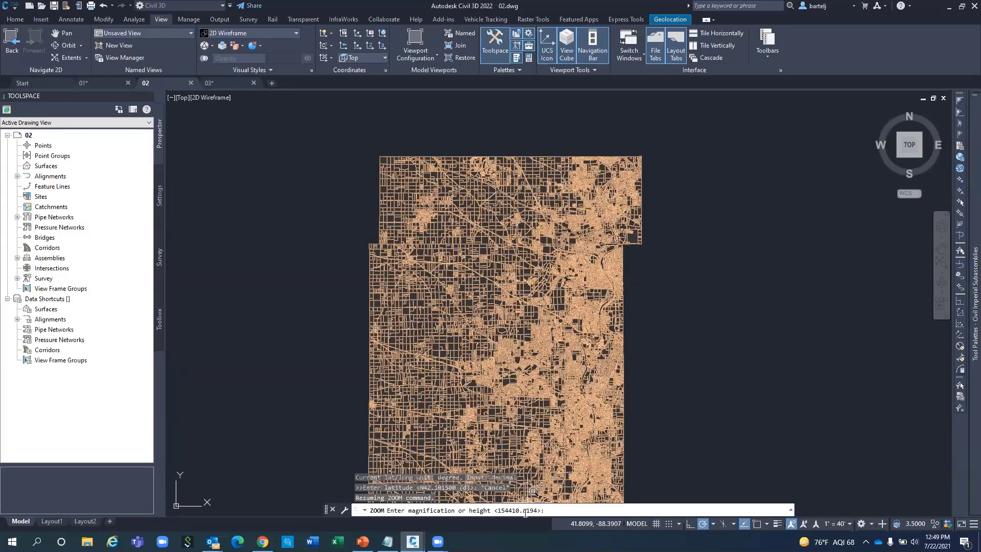
pyautogui.write('500')
pyautogui.press('Return')
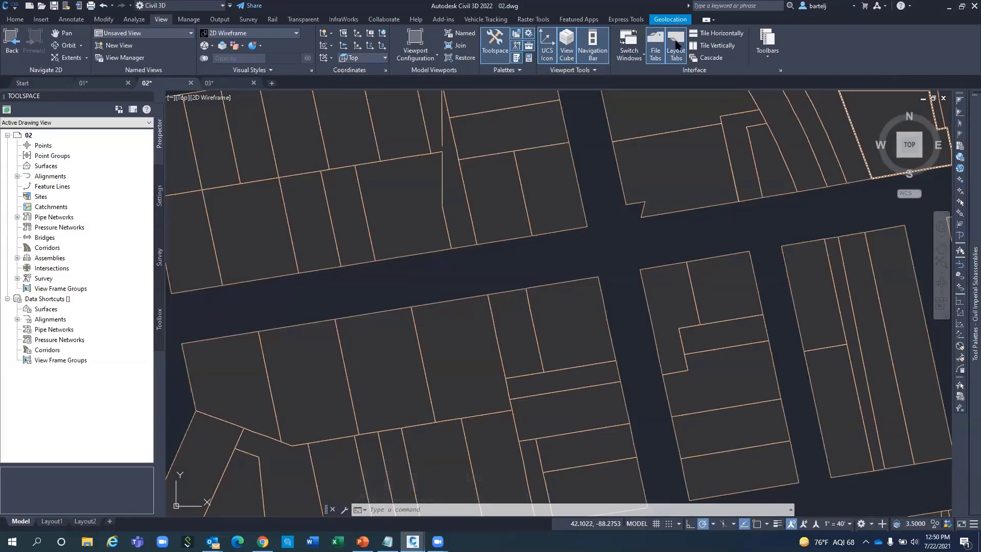
# Display the Map Road online map under the parcels from the Geolocation tab.
pyautogui.click(655, 135)
pyautogui.click(670, 20)
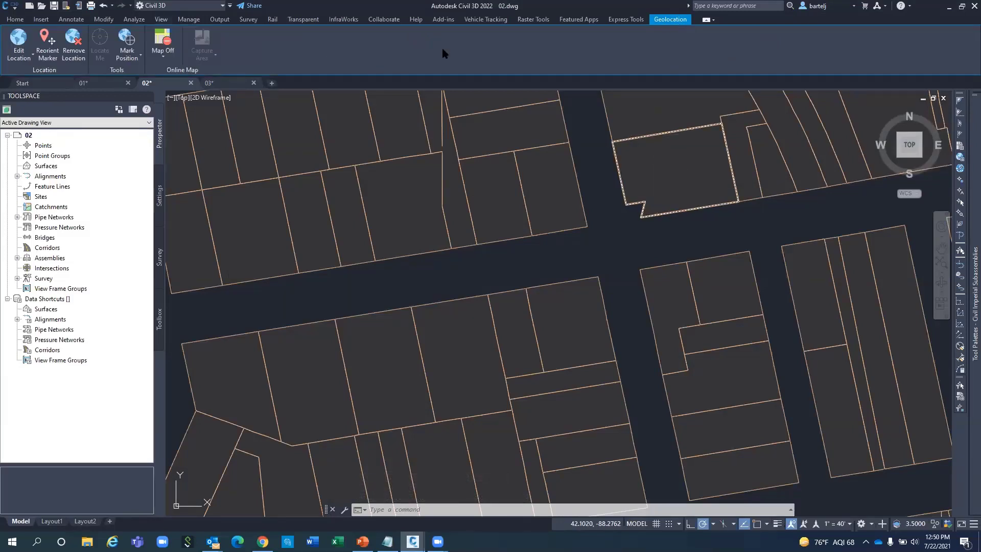
pyautogui.click(163, 54)
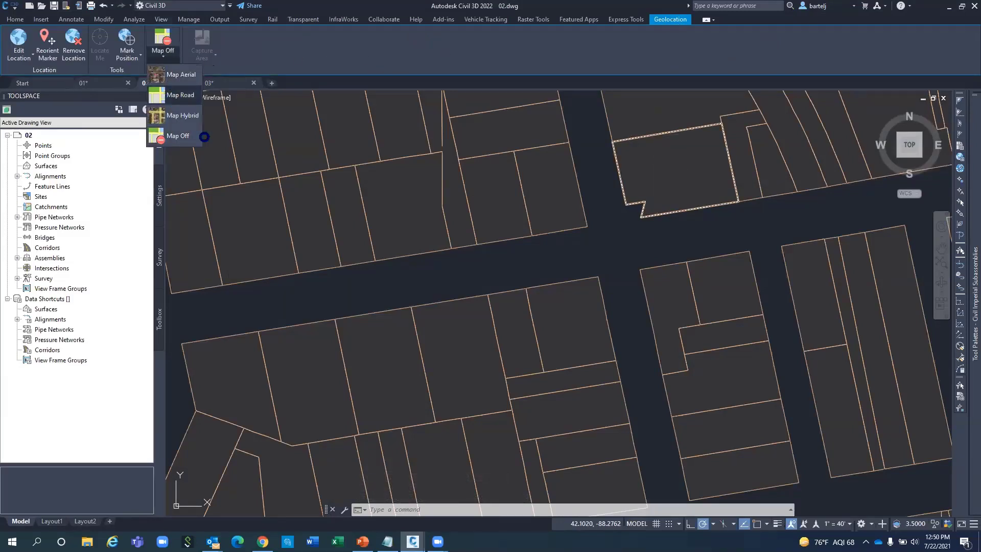
pyautogui.click(201, 137)
pyautogui.press('Escape')
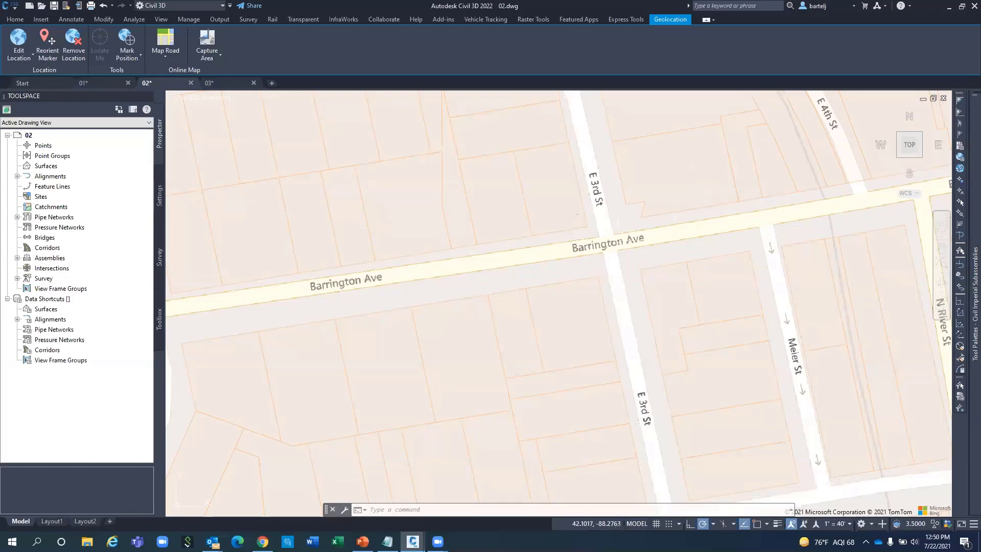
pyautogui.click(164, 56)
# Turn the online map off, recenter in a top view, and zoom deep into one parcel.
pyautogui.click(177, 135)
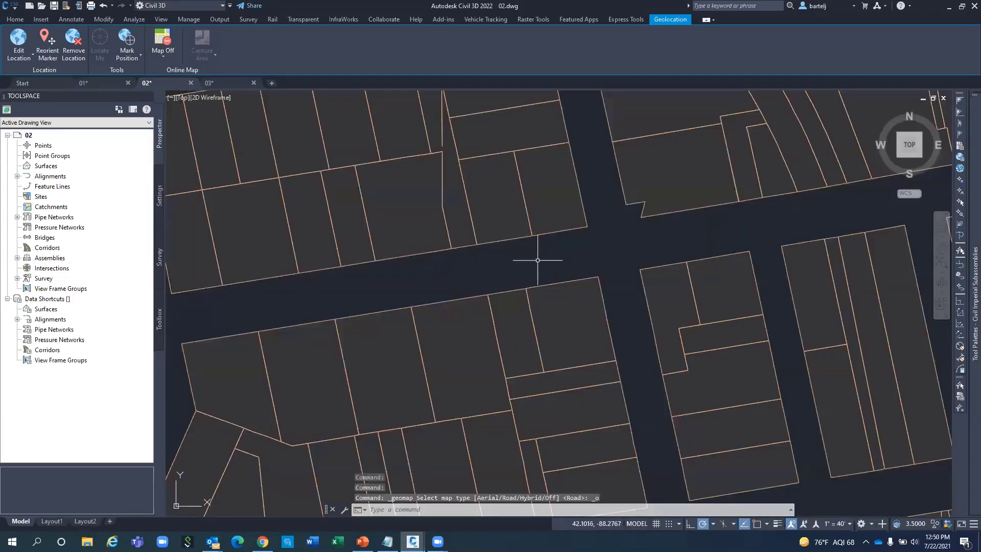
pyautogui.scroll(-10, 676, 166)
pyautogui.scroll(1, 676, 167)
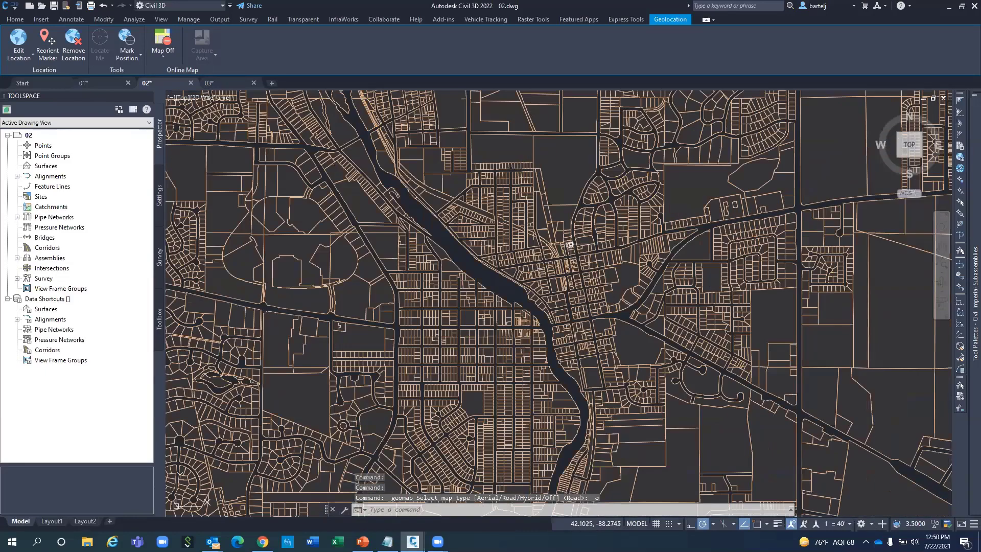
pyautogui.moveTo(676, 167); pyautogui.dragTo(655, 233, button='middle')
pyautogui.click(901, 137)
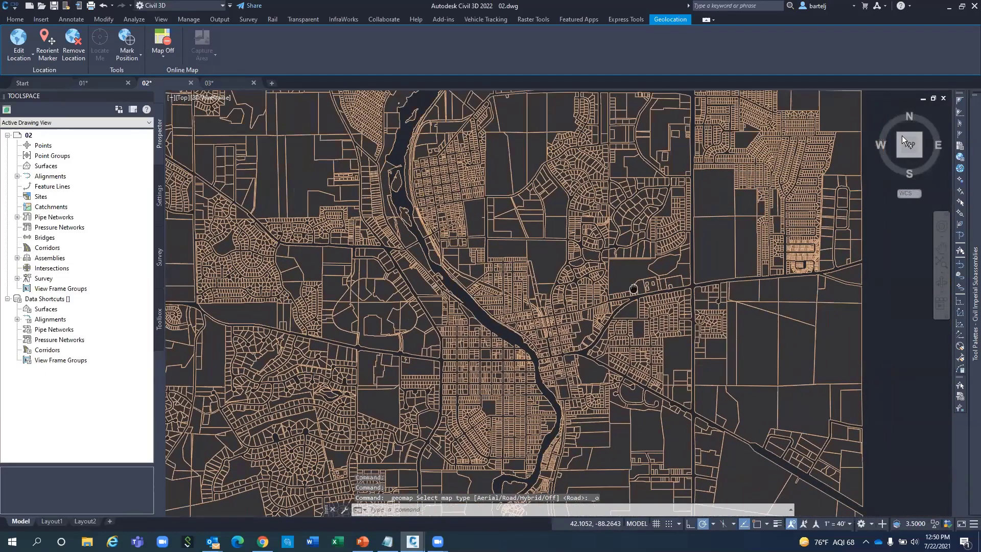
pyautogui.scroll(-2, 789, 149)
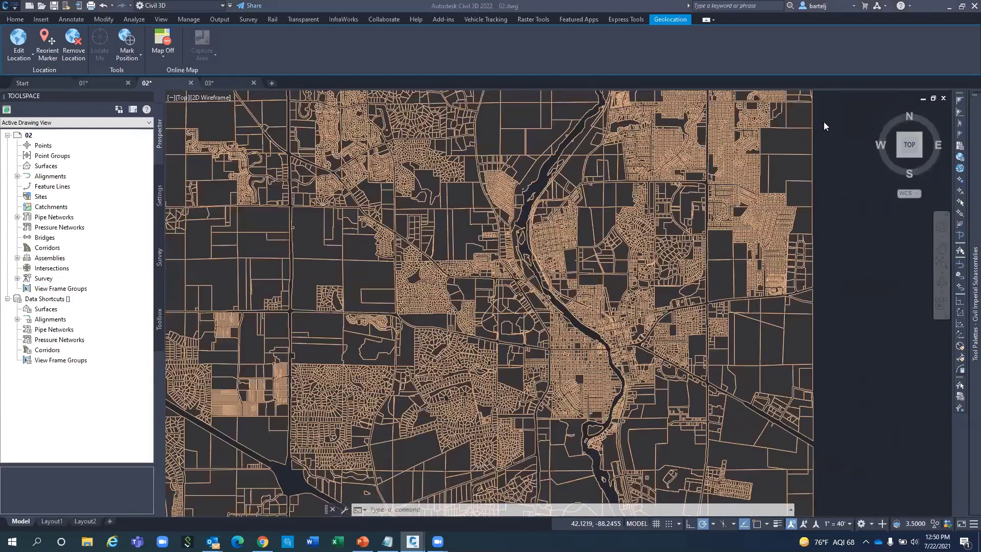
pyautogui.scroll(-2, 789, 149)
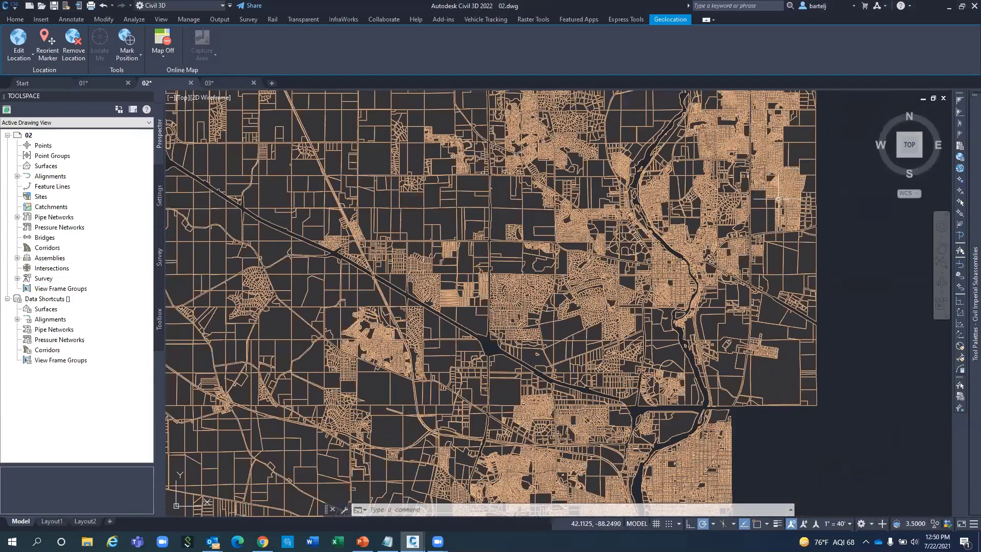
pyautogui.scroll(4, 778, 199)
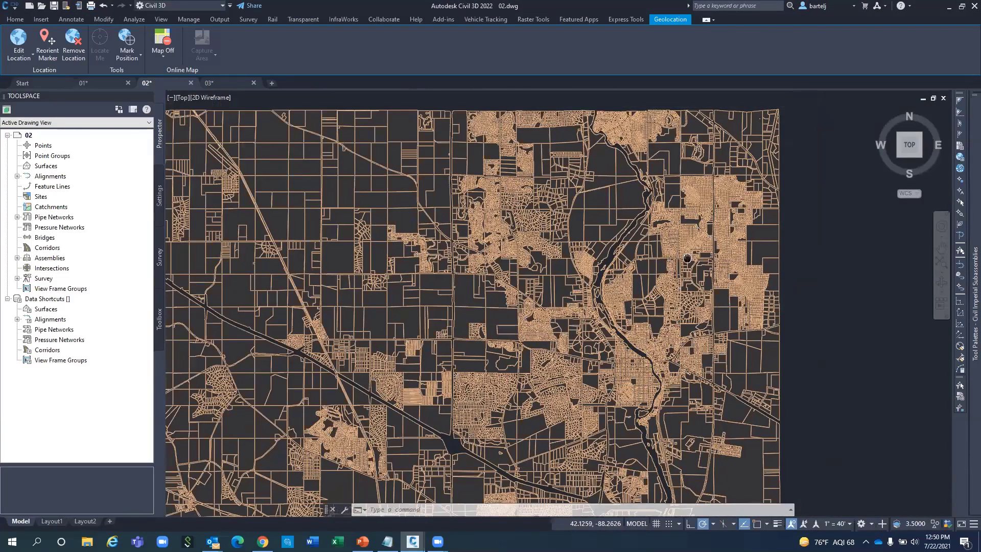
pyautogui.scroll(6, 680, 218)
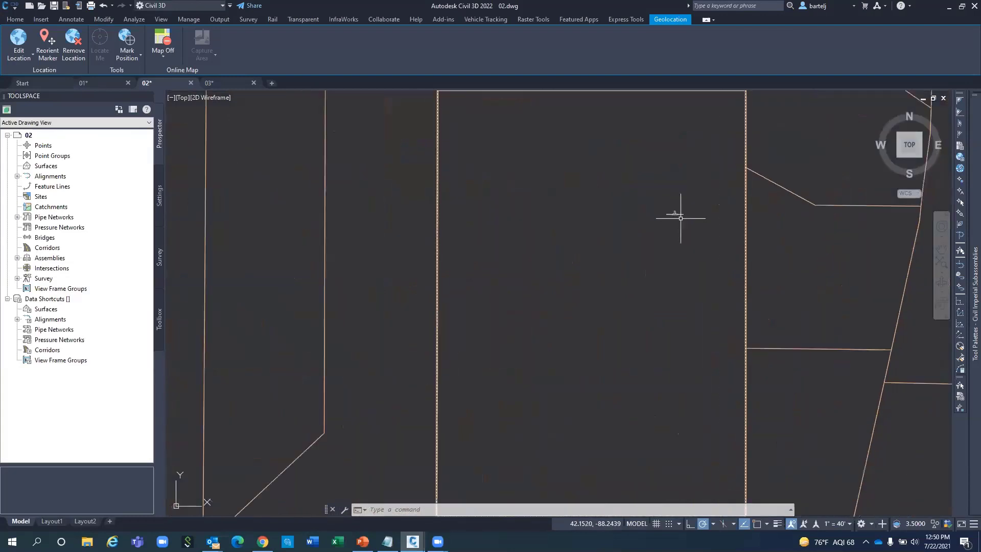
pyautogui.scroll(2, 685, 211)
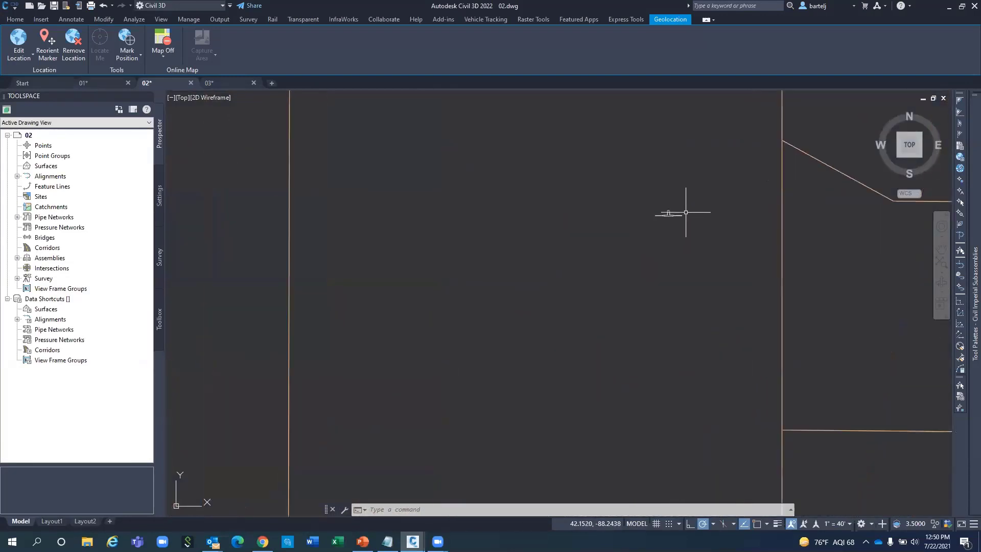
pyautogui.scroll(2, 686, 212)
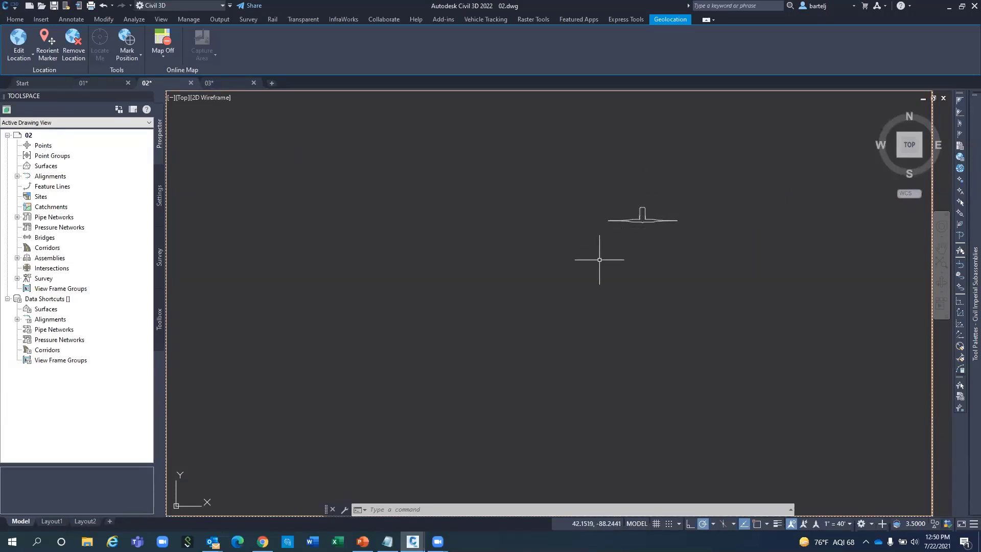
# Split the drawing area into the Two: Vertical viewport configuration.
pyautogui.click(170, 98)
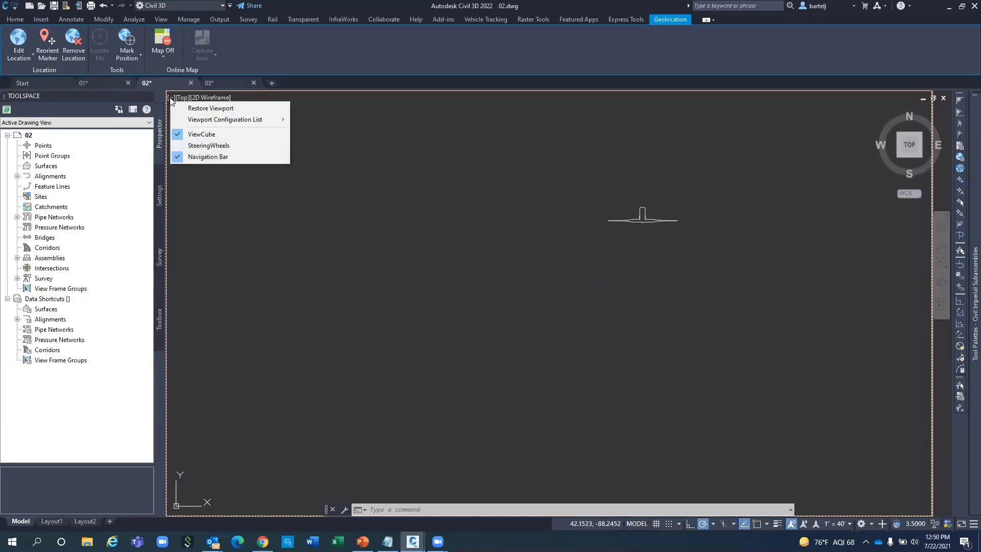
pyautogui.moveTo(215, 123)
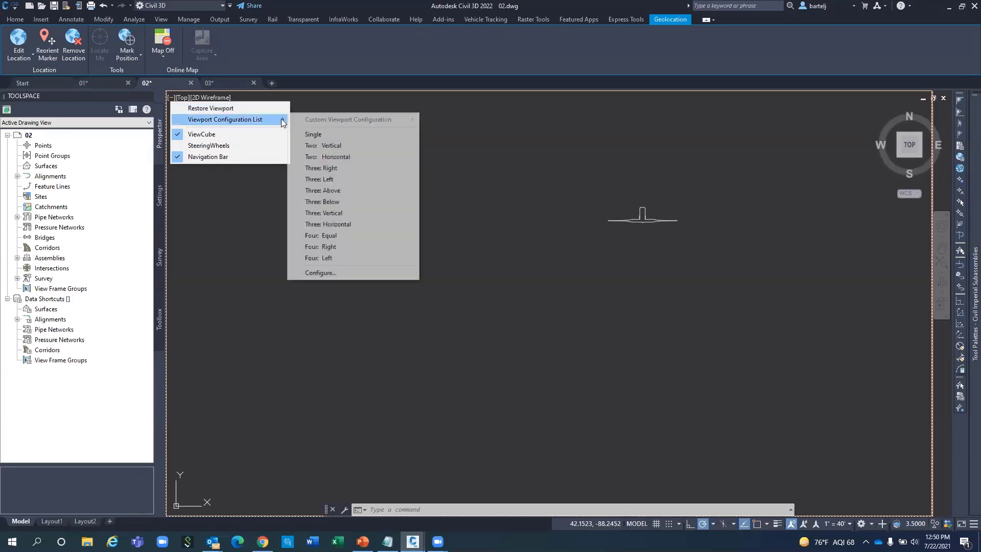
pyautogui.click(338, 146)
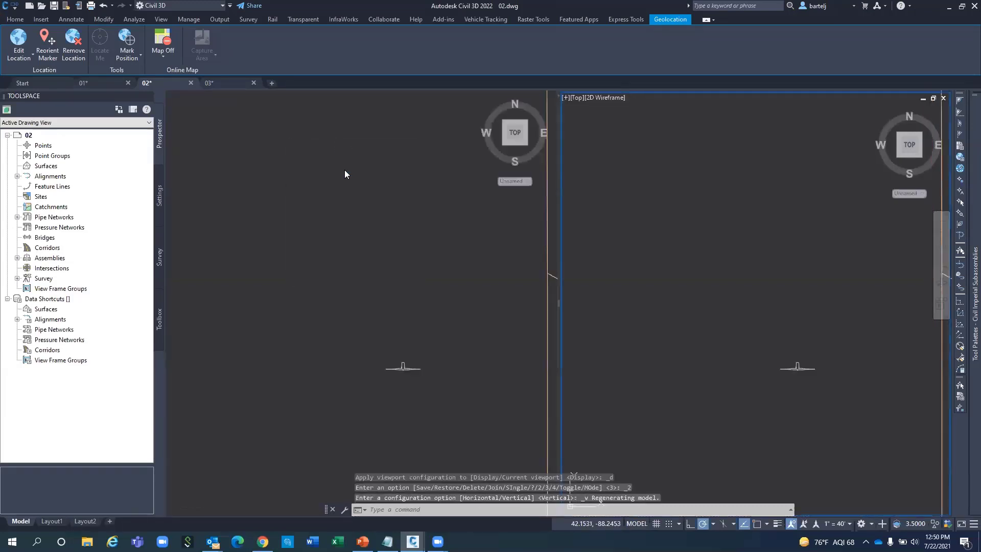
# Pan and zoom the left viewport onto the subdivision parcels.
pyautogui.click(388, 288)
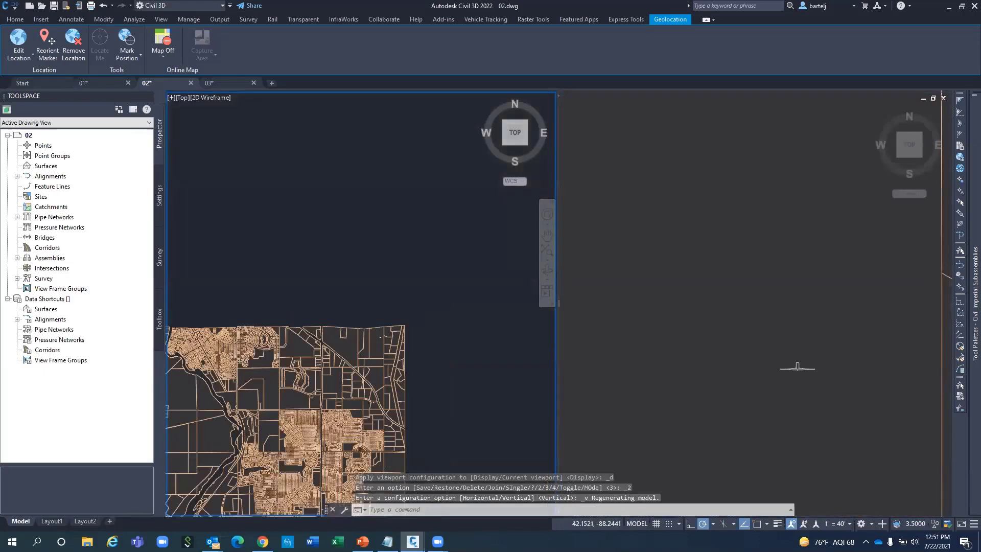
pyautogui.moveTo(326, 363); pyautogui.dragTo(442, 180, button='middle')
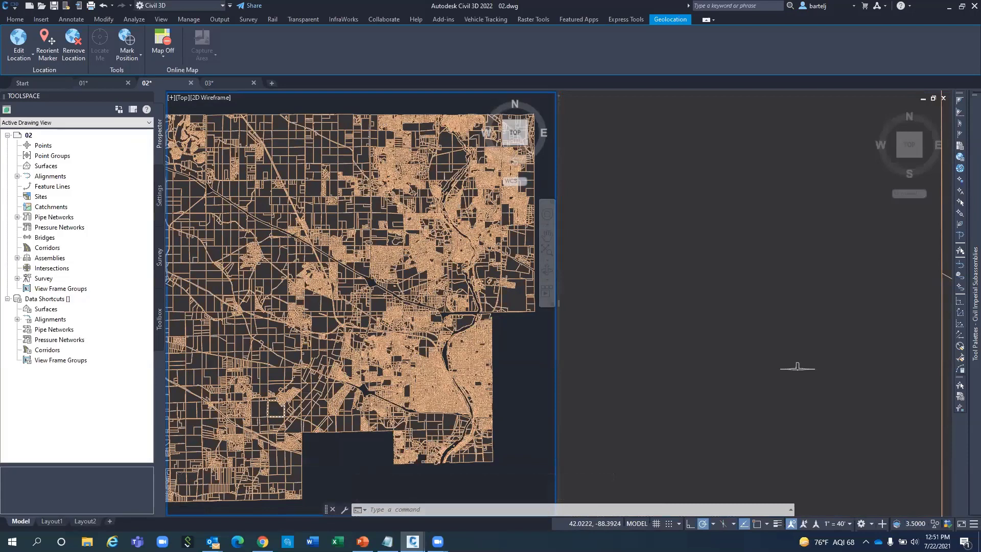
pyautogui.scroll(5, 273, 413)
pyautogui.scroll(4, 273, 413)
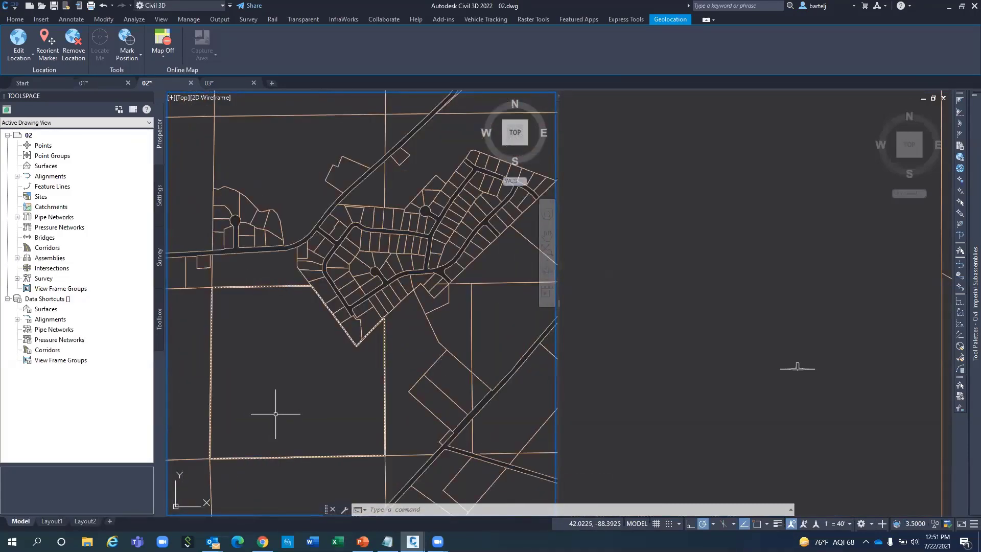
pyautogui.scroll(3, 275, 414)
pyautogui.moveTo(278, 407); pyautogui.dragTo(319, 357, button='middle')
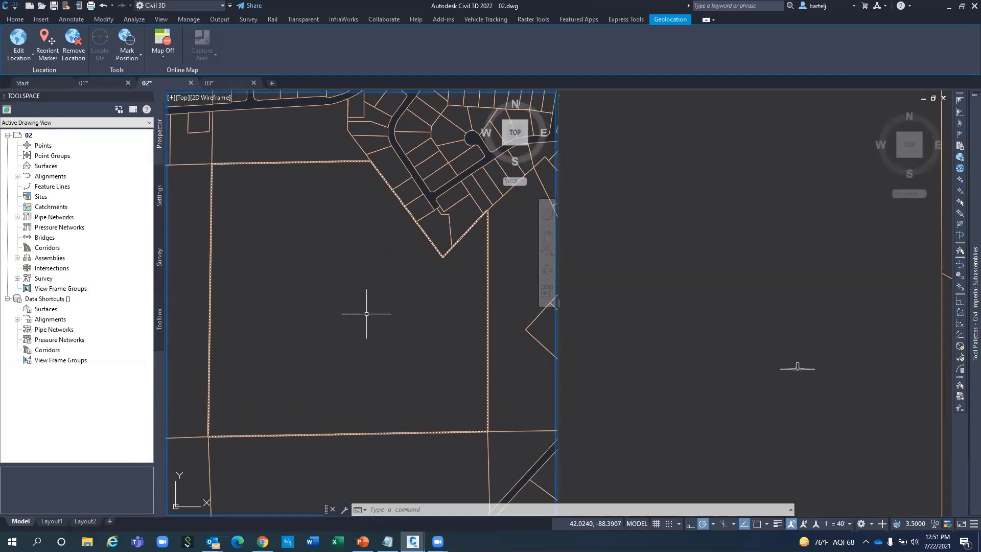
pyautogui.click(721, 339)
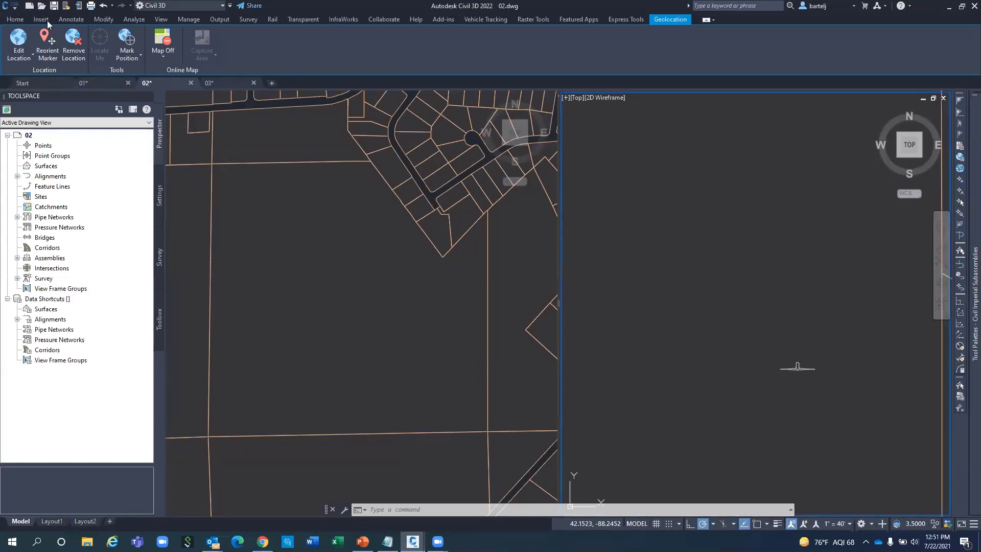
# Copy the small location marker from the right viewport into the left viewport's parcel area.
pyautogui.click(15, 19)
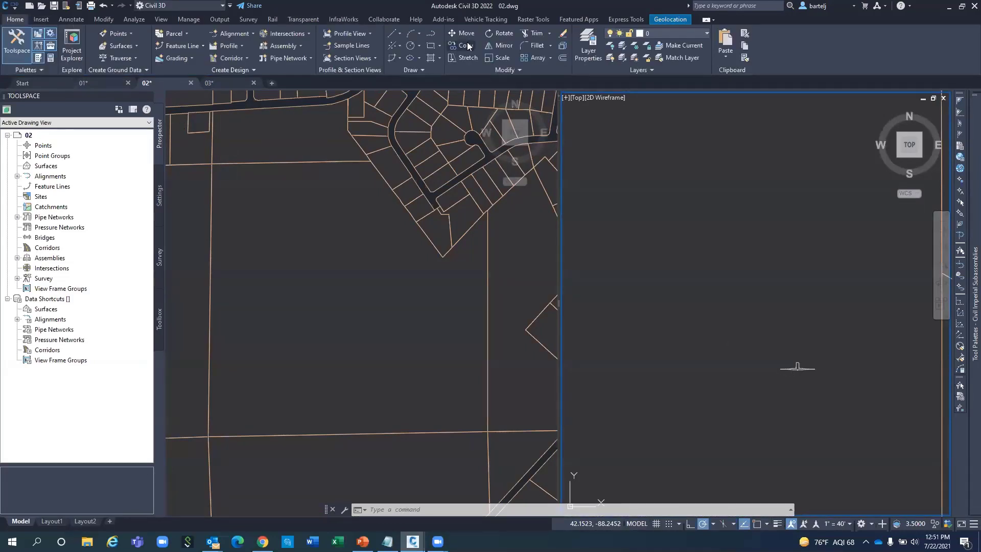
pyautogui.write('w')
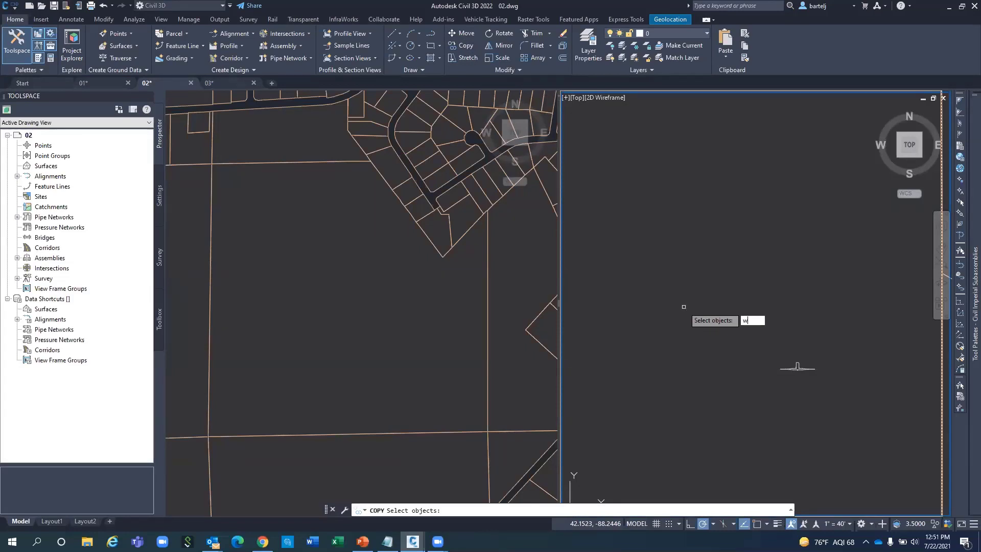
pyautogui.press('Return')
pyautogui.click(772, 393)
pyautogui.click(817, 360)
pyautogui.press('Return')
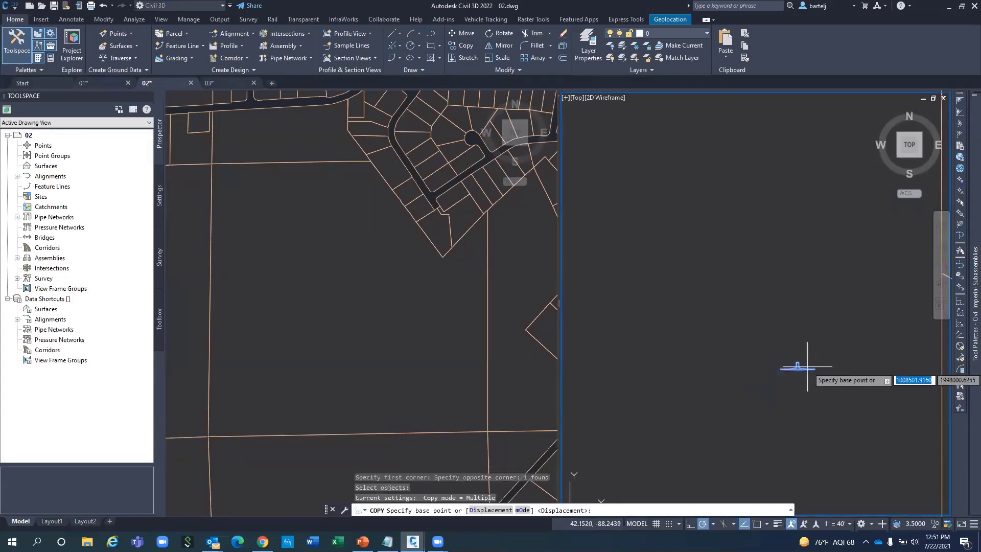
pyautogui.click(797, 368)
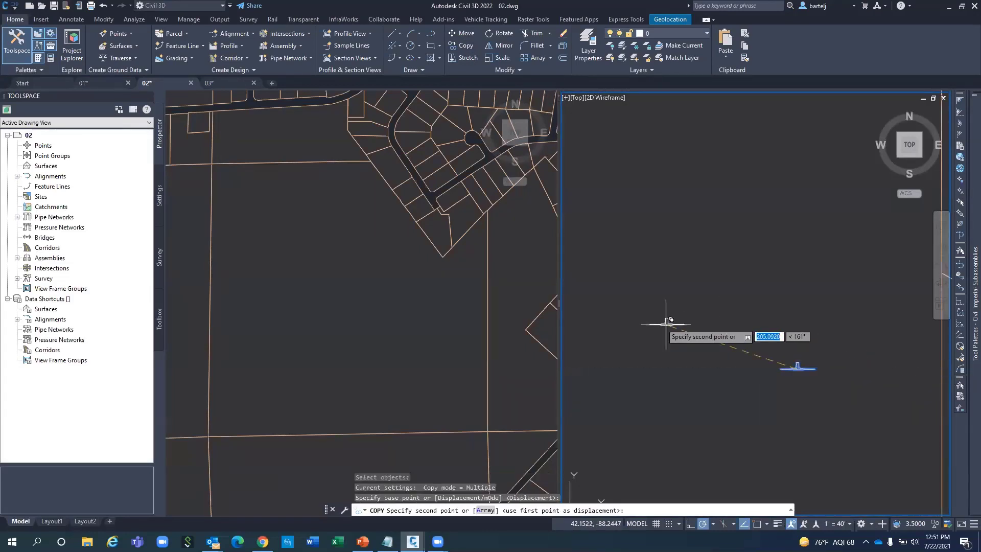
pyautogui.click(556, 317)
pyautogui.click(347, 322)
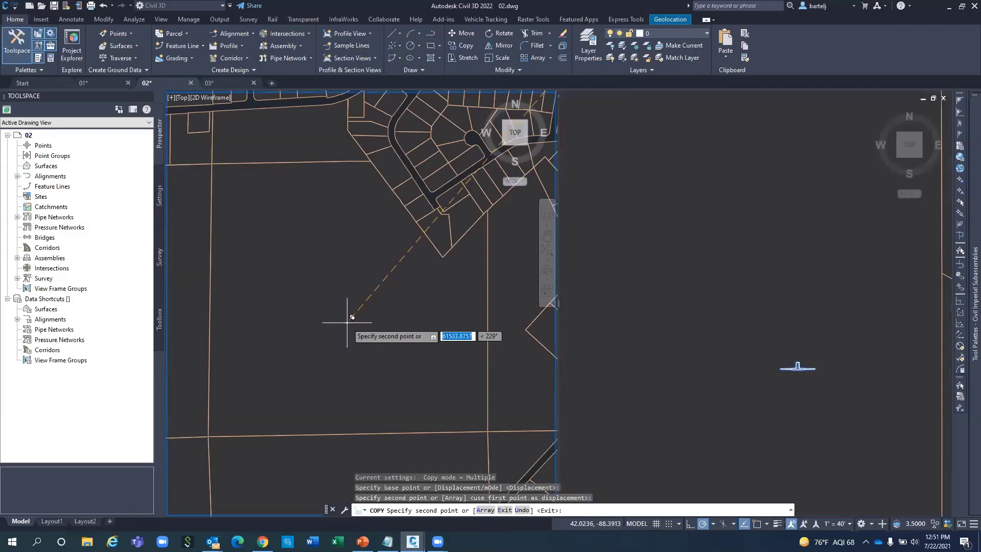
pyautogui.press('Escape')
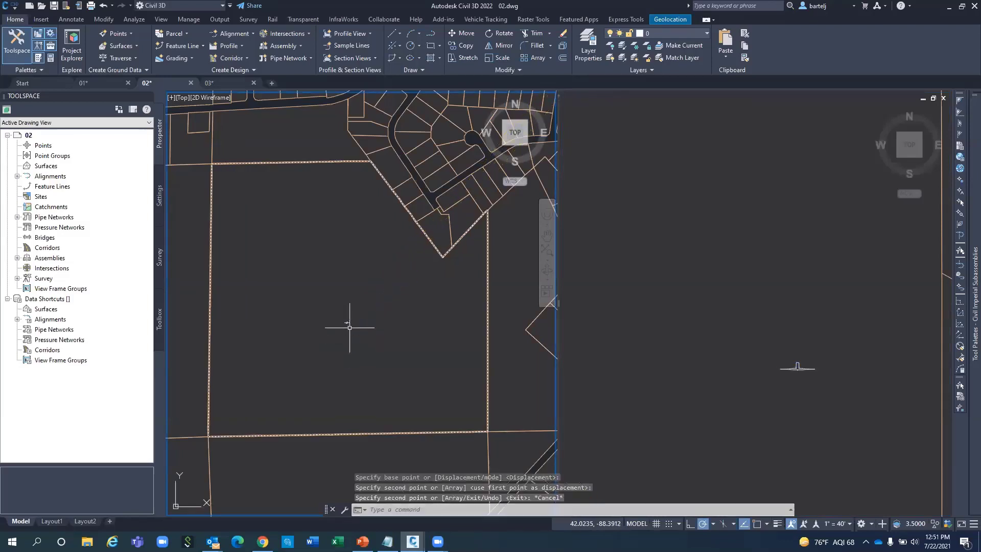
# Measure the distance between the copied and original markers with Insert snaps: 61533.8757.
pyautogui.scroll(3, 349, 327)
pyautogui.scroll(2, 349, 327)
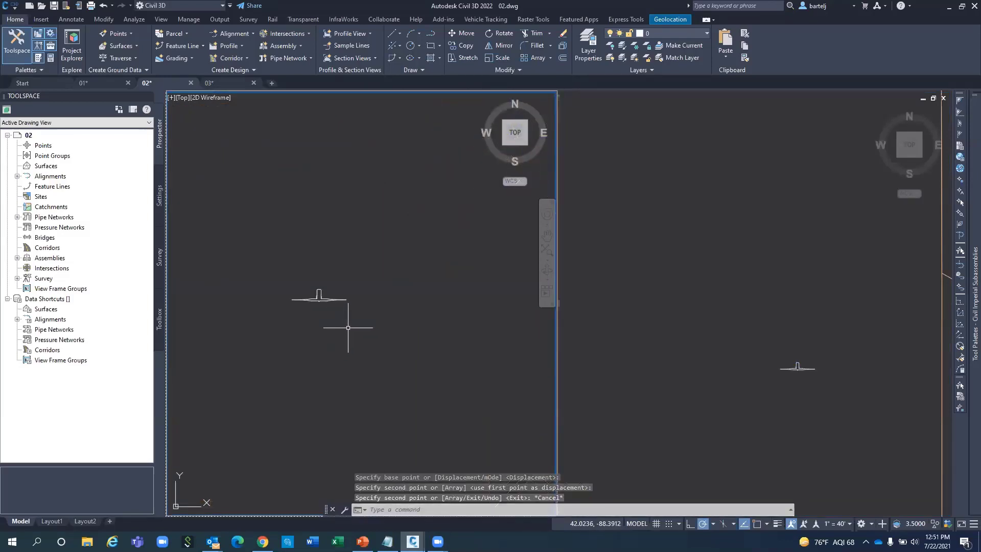
pyautogui.press('Escape')
pyautogui.press('Escape')
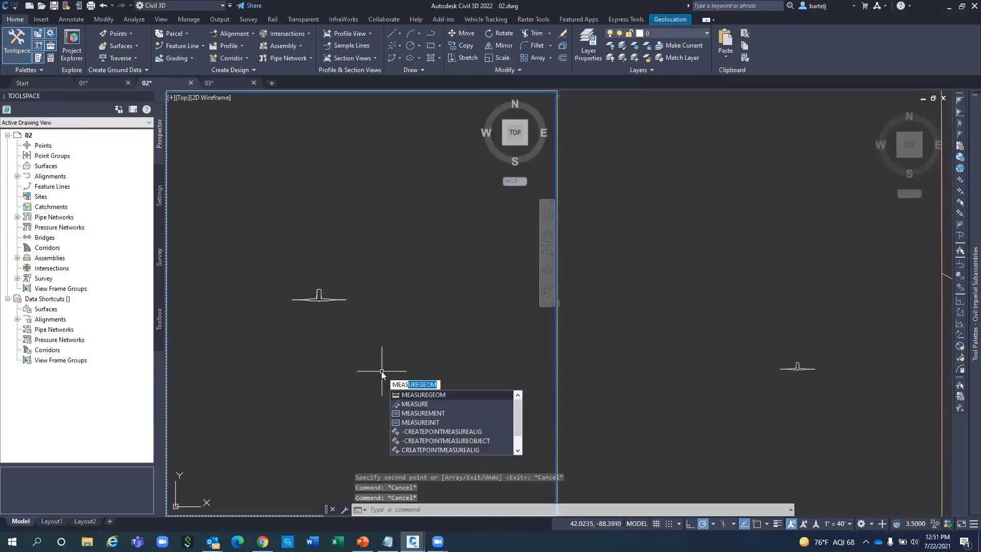
pyautogui.press('Return')
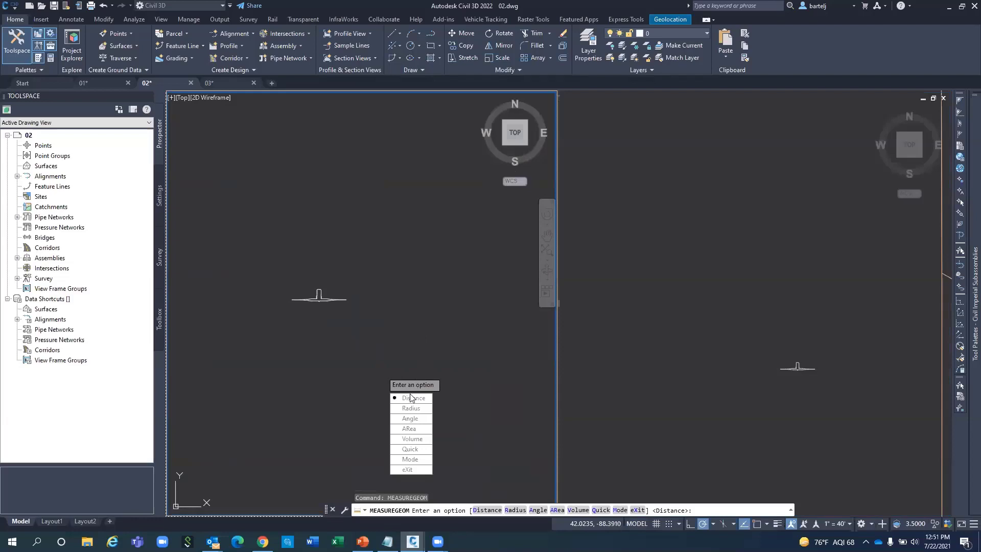
pyautogui.click(411, 397)
pyautogui.keyDown('shift'); pyautogui.rightClick(294, 282); pyautogui.keyUp('shift')
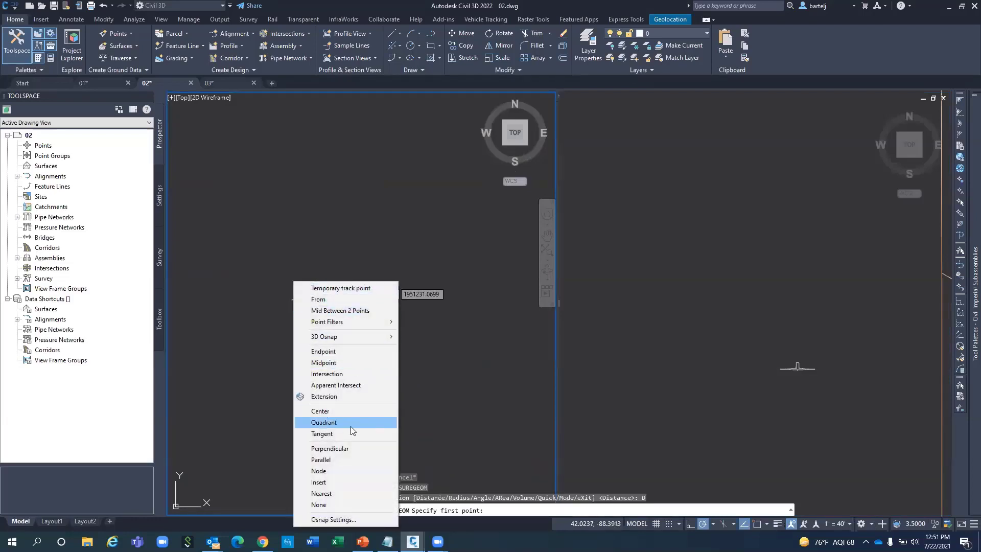
pyautogui.click(331, 482)
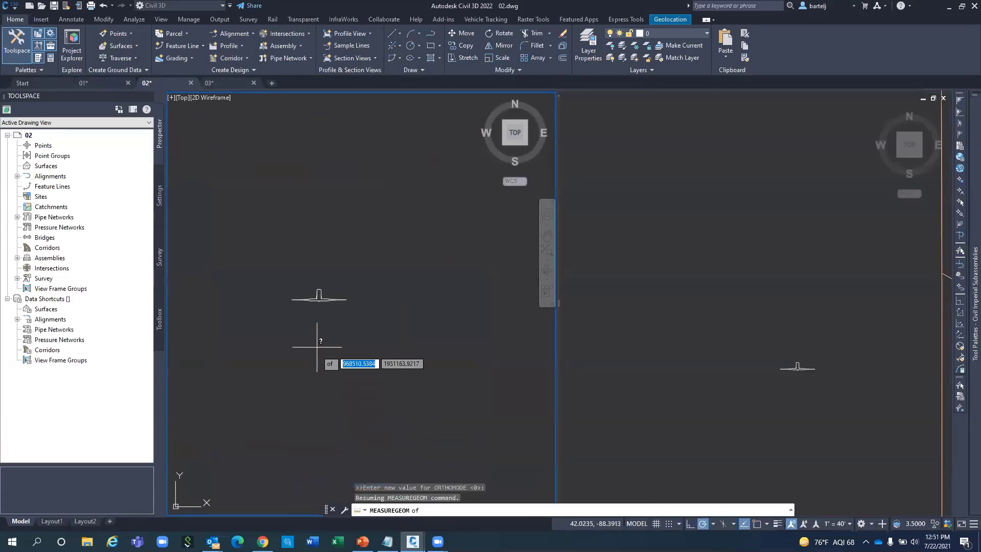
pyautogui.click(321, 302)
pyautogui.keyDown('shift'); pyautogui.rightClick(755, 340); pyautogui.keyUp('shift')
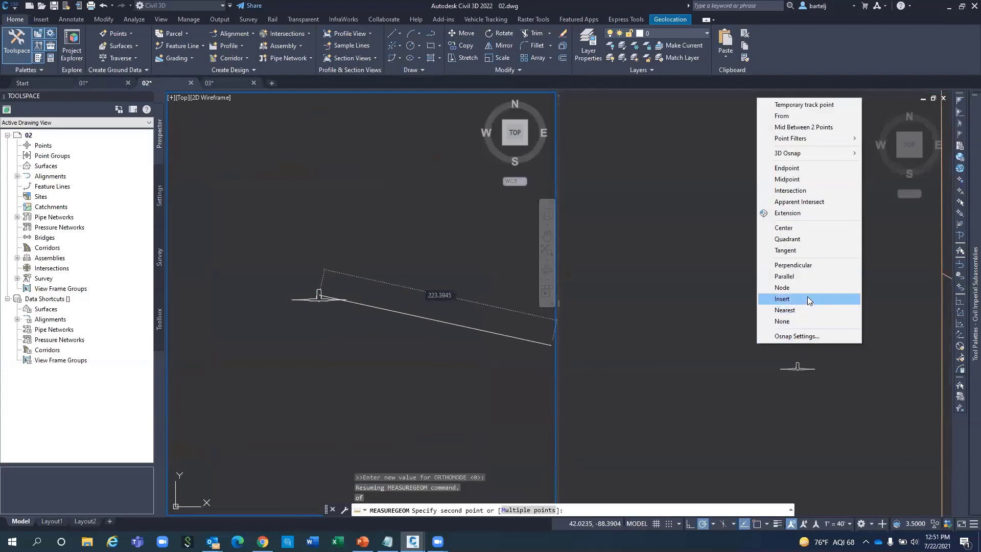
pyautogui.click(807, 300)
pyautogui.click(797, 368)
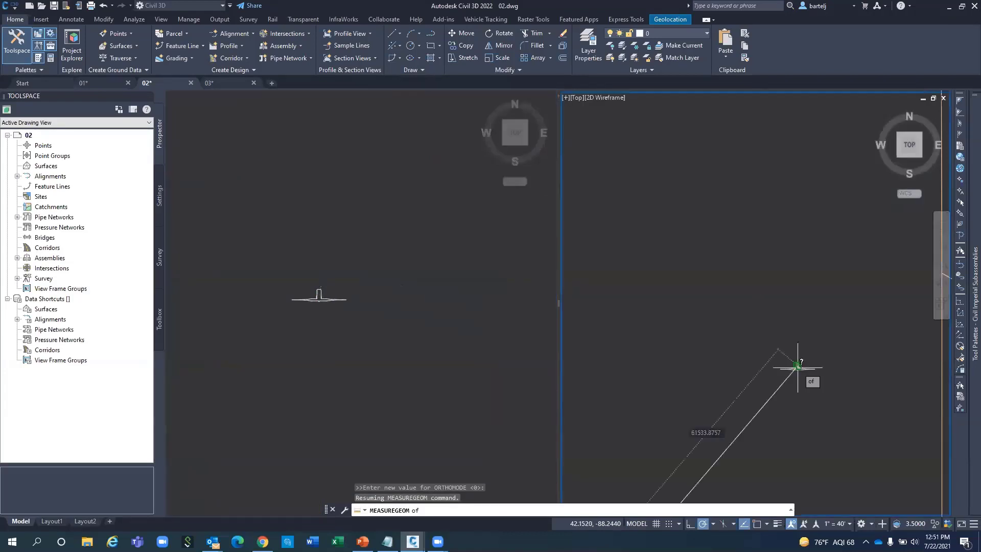
pyautogui.click(798, 366)
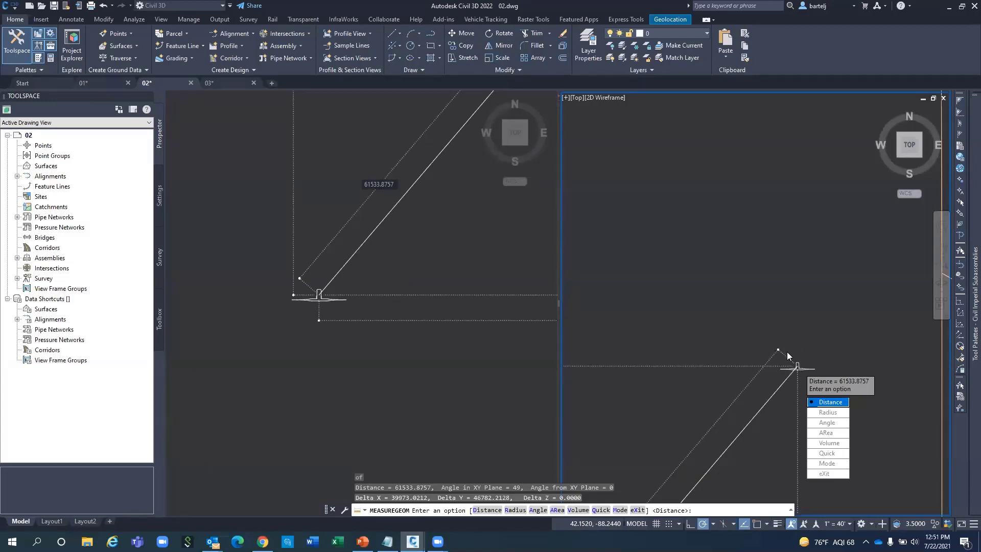
pyautogui.press('Escape')
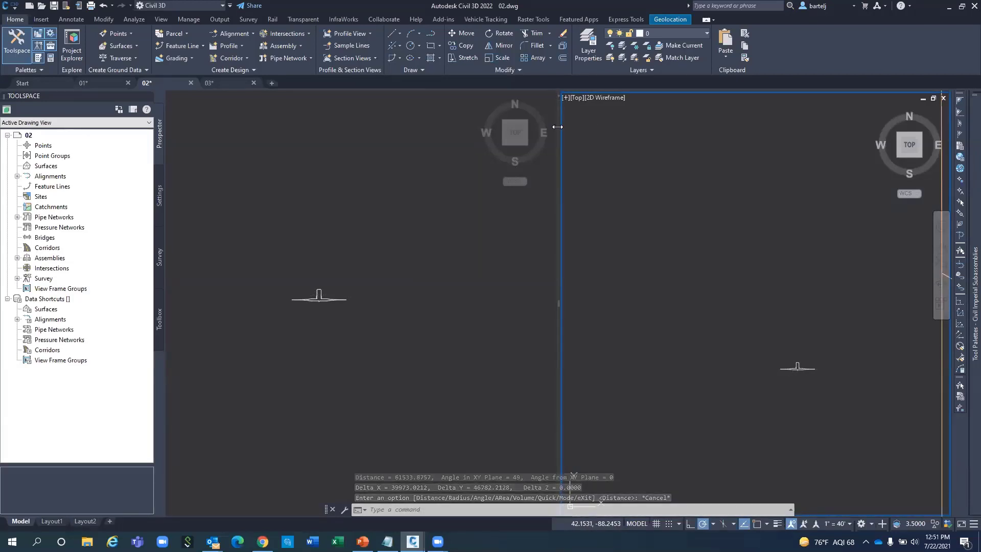
# Split the right viewport into one top and two side-by-side lower viewports, activating each.
pyautogui.moveTo(555, 95); pyautogui.dragTo(637, 303)
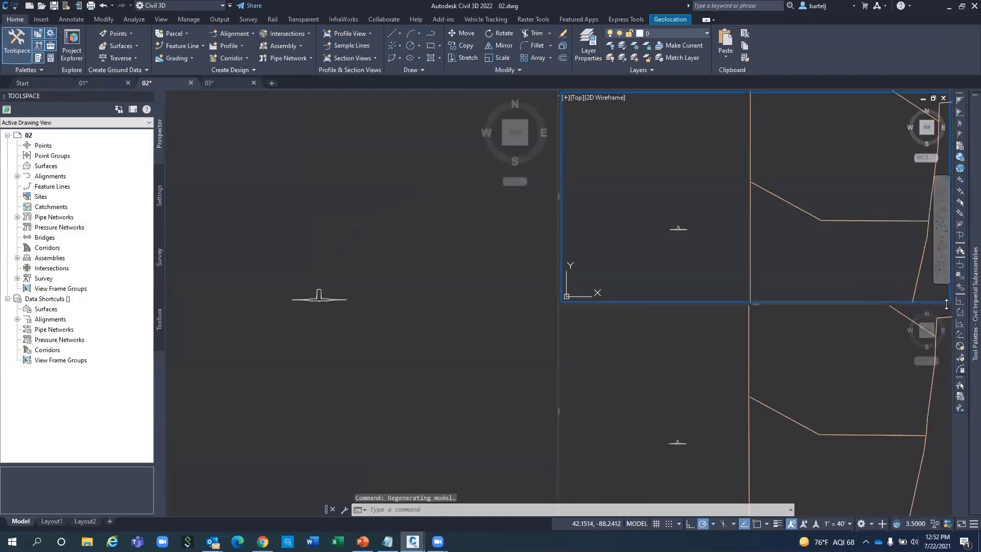
pyautogui.moveTo(945, 305); pyautogui.dragTo(743, 358)
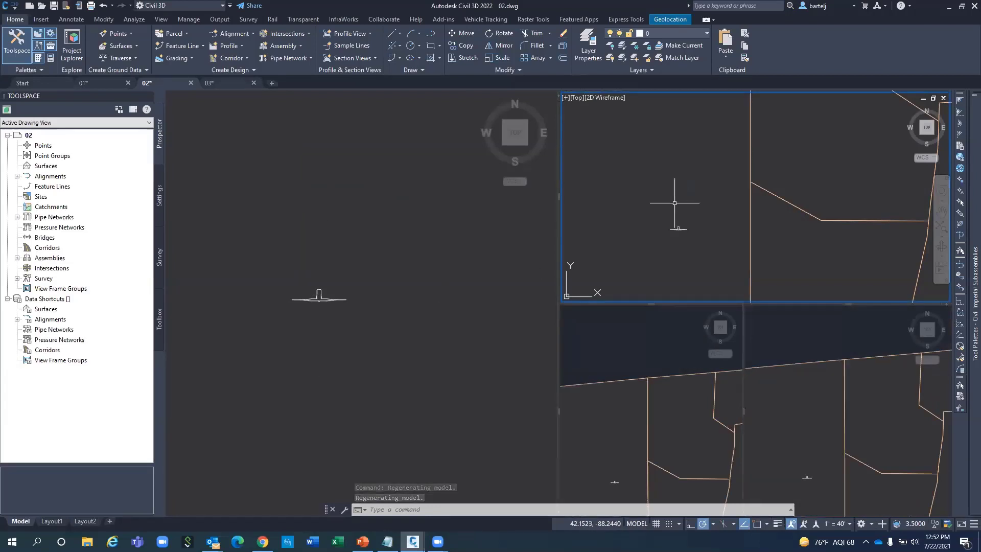
pyautogui.click(664, 351)
pyautogui.click(786, 340)
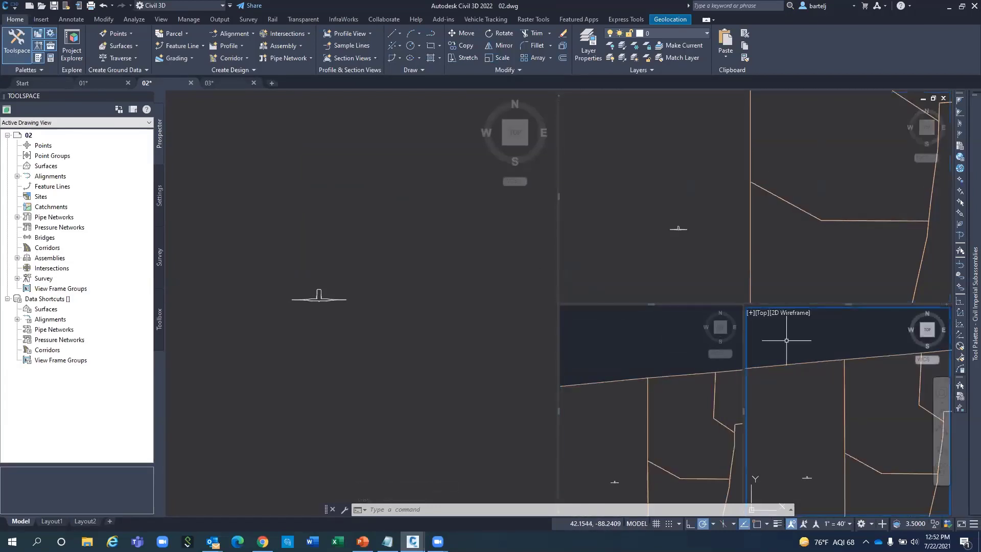
pyautogui.click(674, 263)
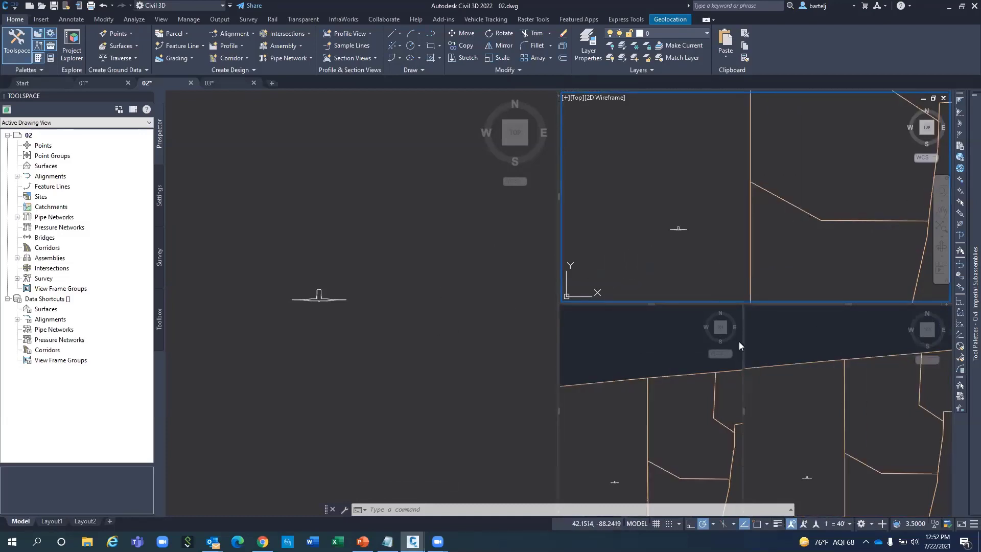
pyautogui.click(631, 196)
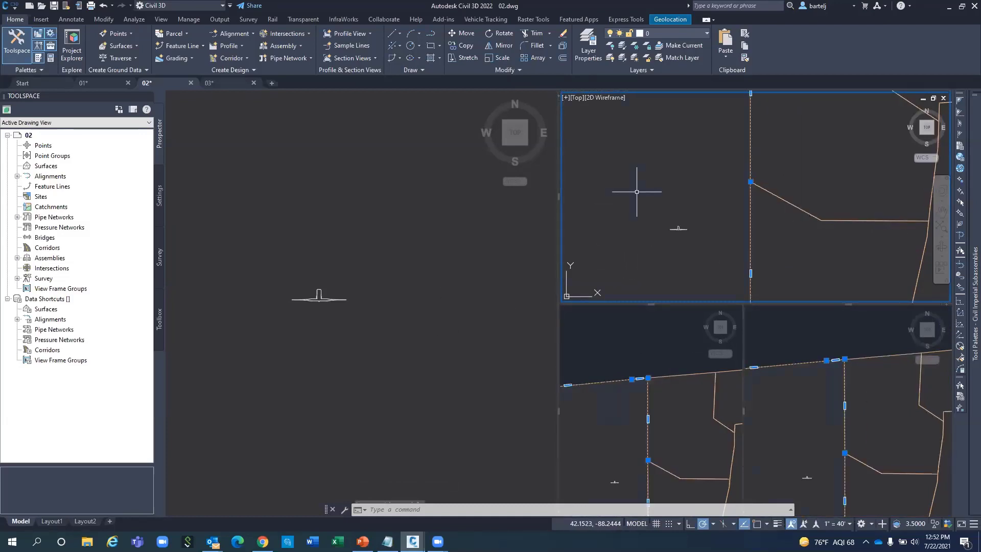
pyautogui.press('Escape')
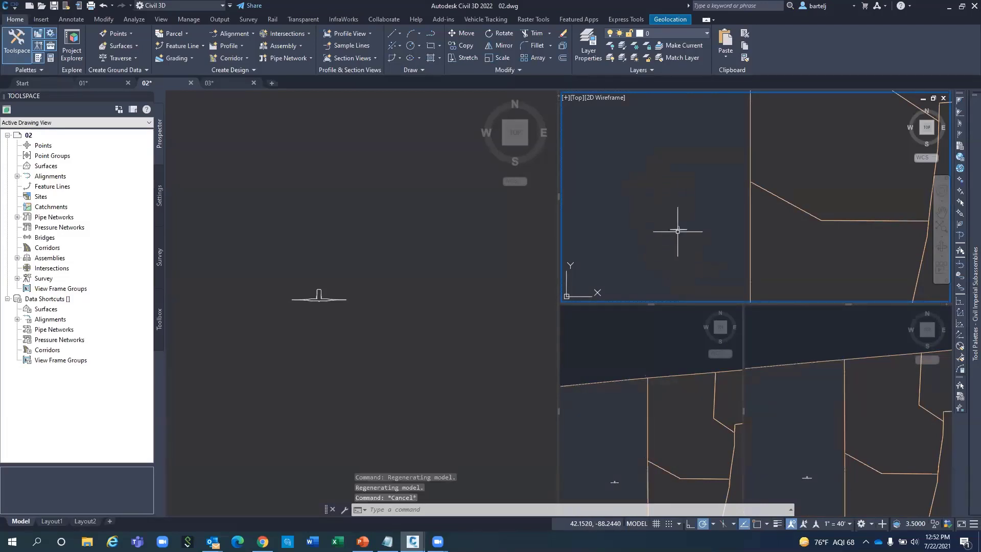
# Merge drawing 02 into a single viewport and zoom out over the parcels and roads.
pyautogui.click(564, 98)
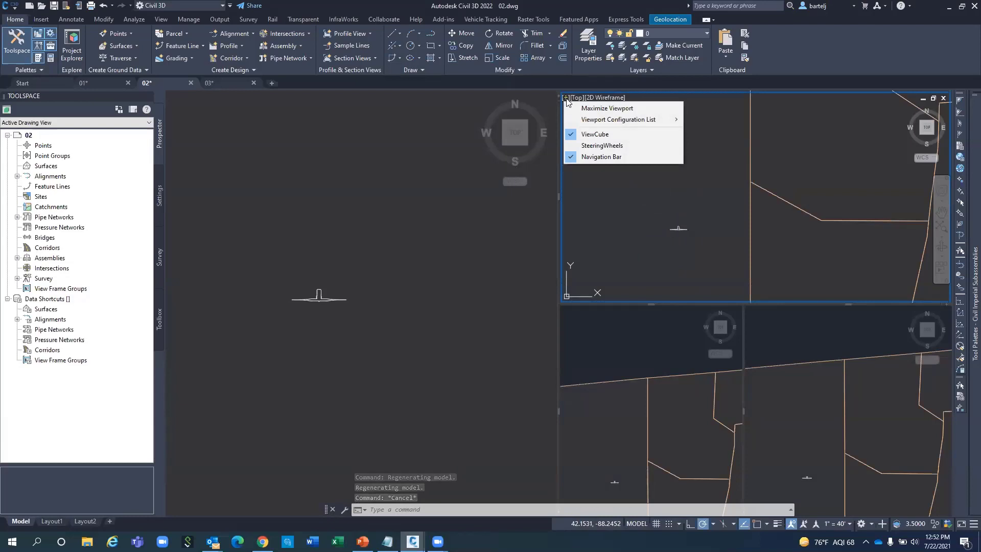
pyautogui.moveTo(593, 119)
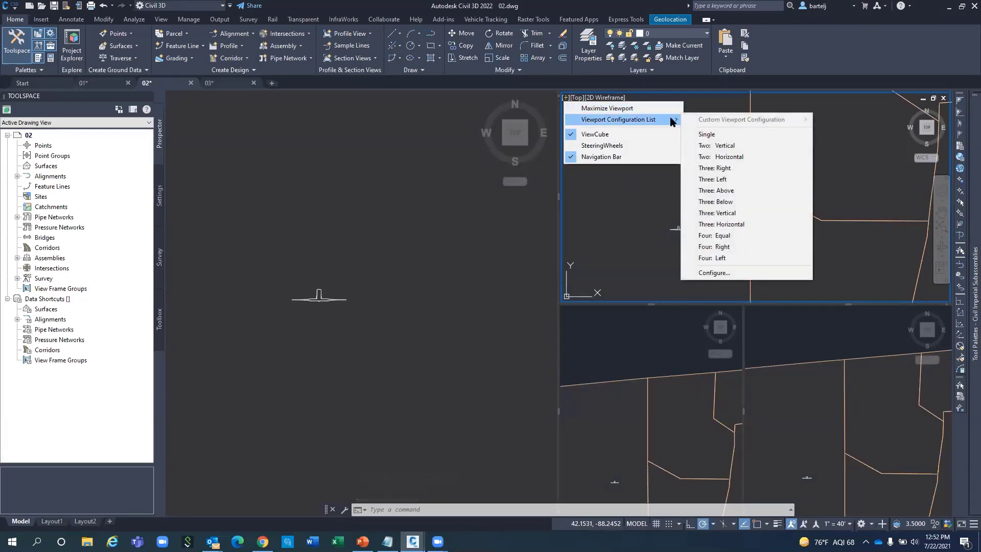
pyautogui.click(713, 134)
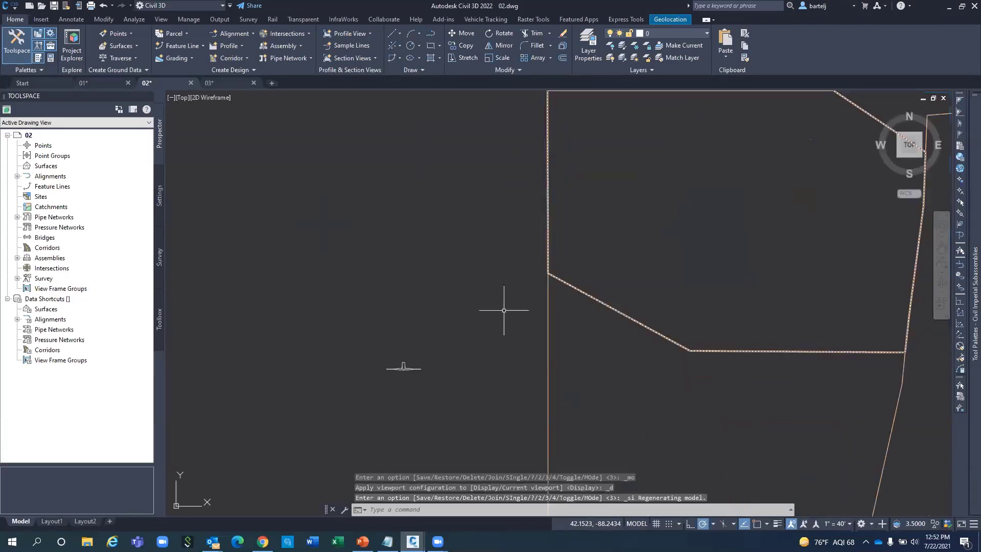
pyautogui.scroll(-3, 508, 306)
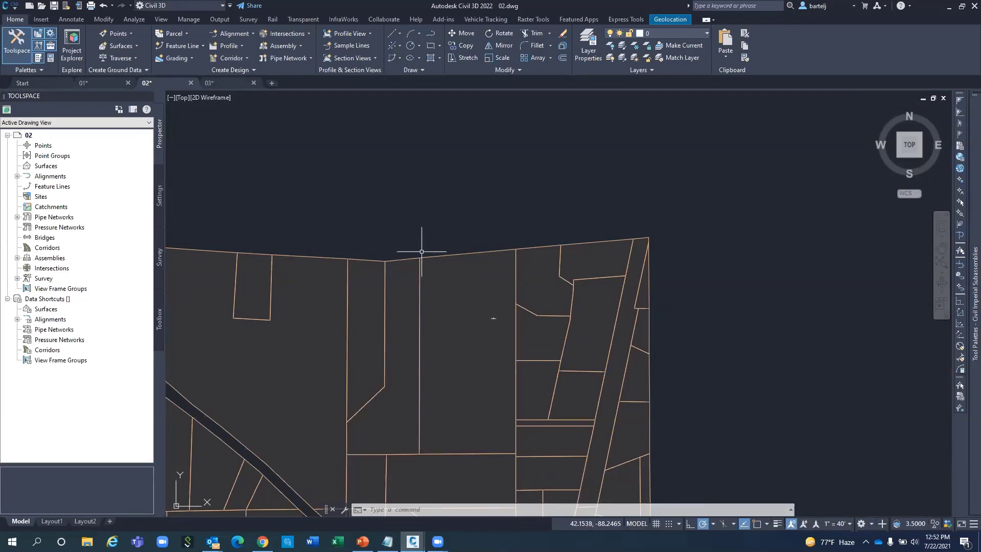
pyautogui.moveTo(416, 249); pyautogui.dragTo(672, 97, button='middle')
pyautogui.scroll(-2, 672, 97)
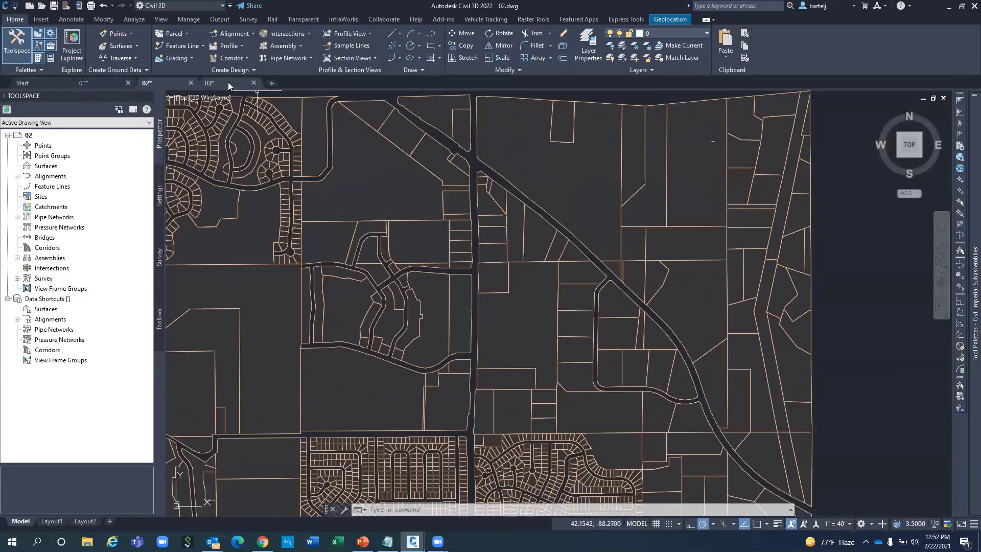
# Switch to drawing 03, restore the Start named view, and set NAVBAR to ON.
pyautogui.click(228, 82)
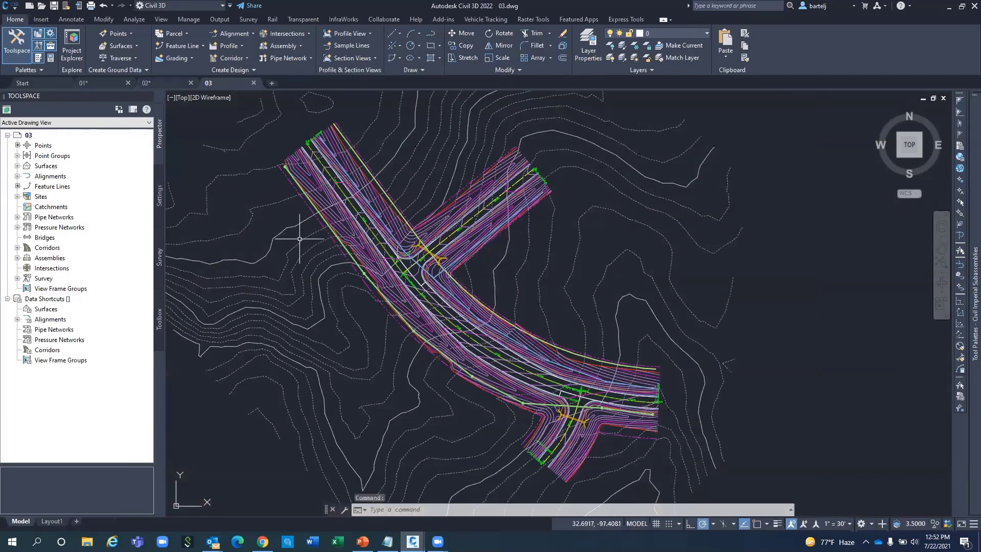
pyautogui.moveTo(324, 178); pyautogui.dragTo(339, 194, button='middle')
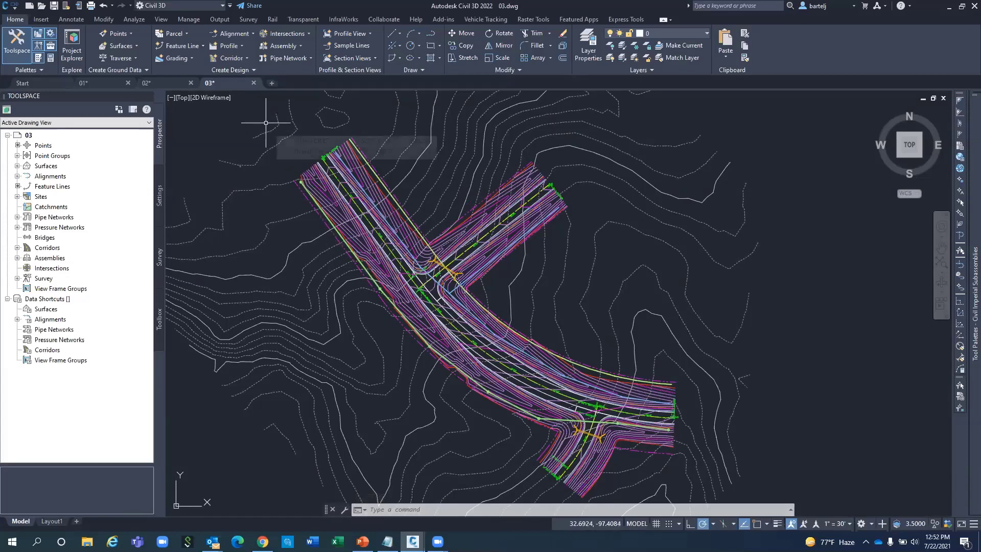
pyautogui.click(162, 20)
pyautogui.click(150, 33)
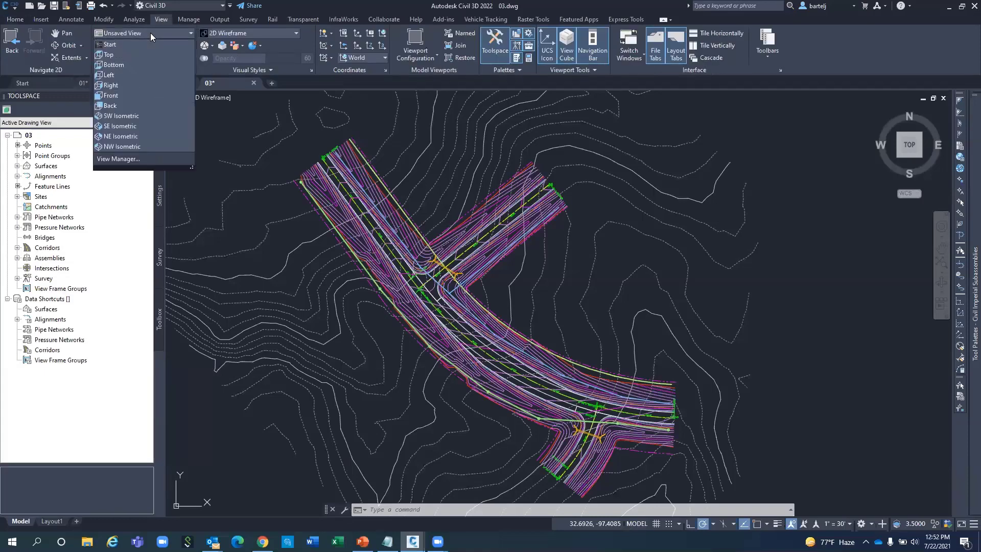
pyautogui.click(126, 41)
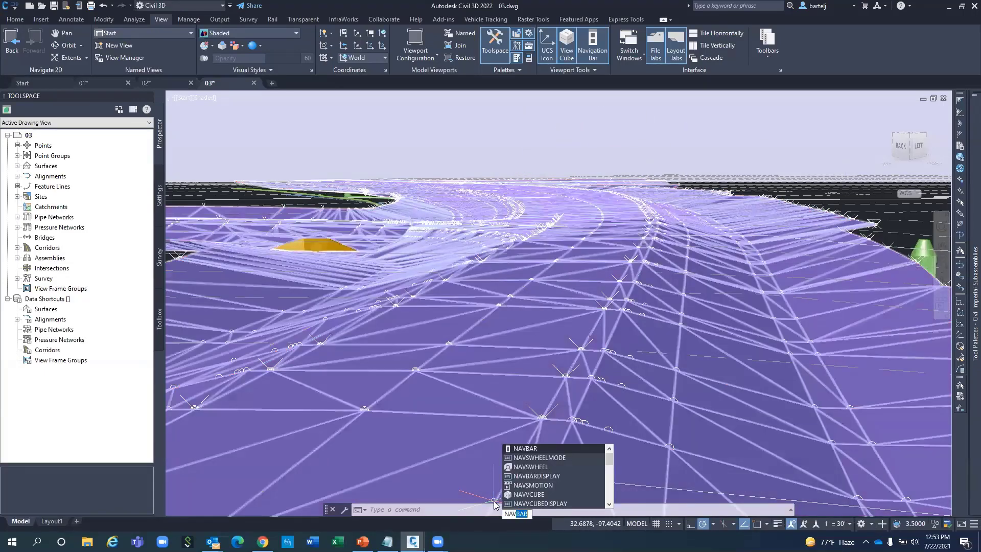
pyautogui.press('Return')
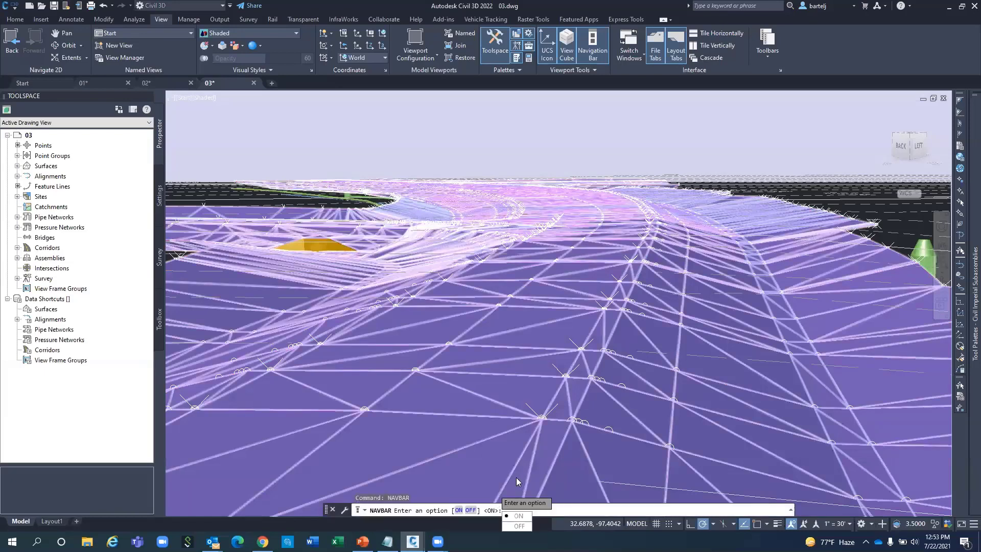
pyautogui.click(517, 515)
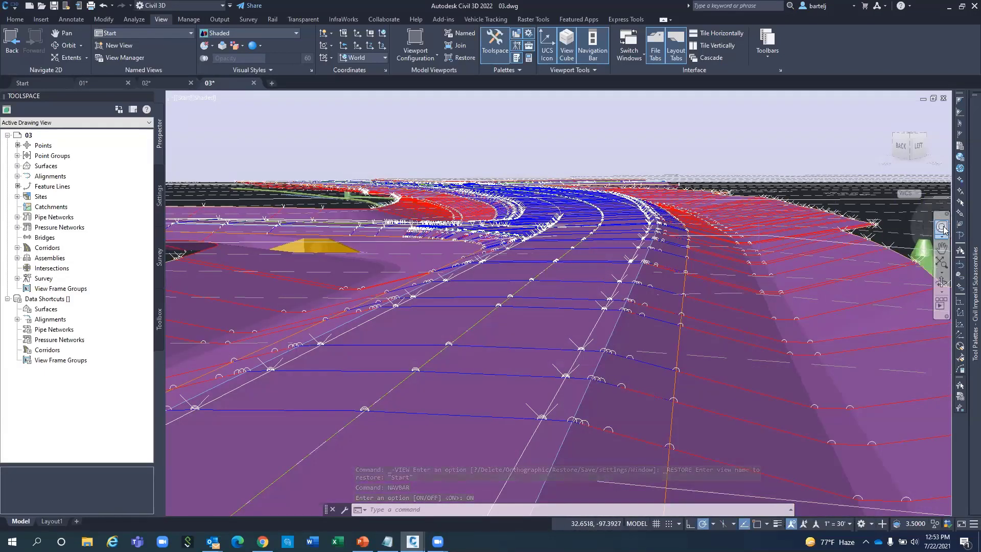
# Walk and look through the corridor with the Full Navigation Wheel, rewind, then close it.
pyautogui.click(941, 228)
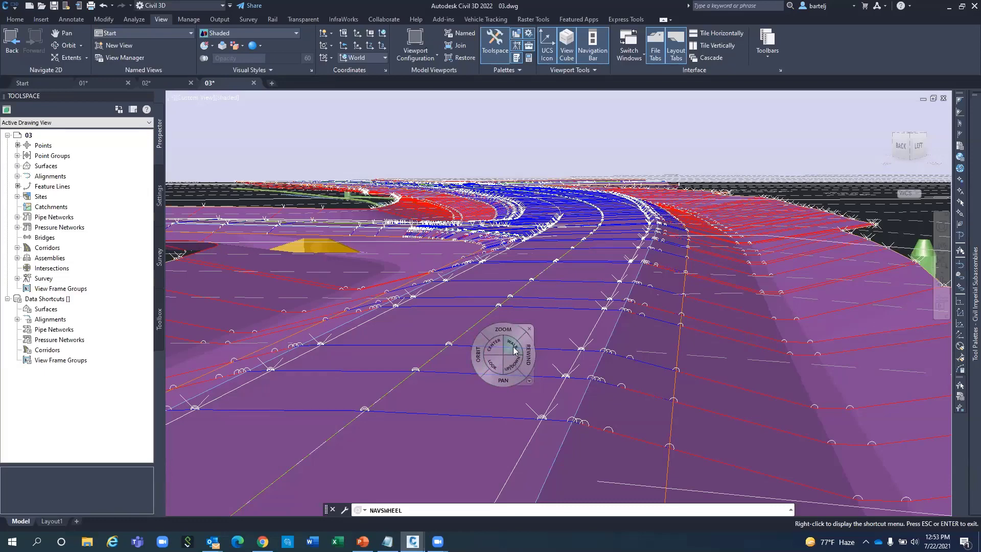
pyautogui.moveTo(514, 349); pyautogui.dragTo(558, 430)
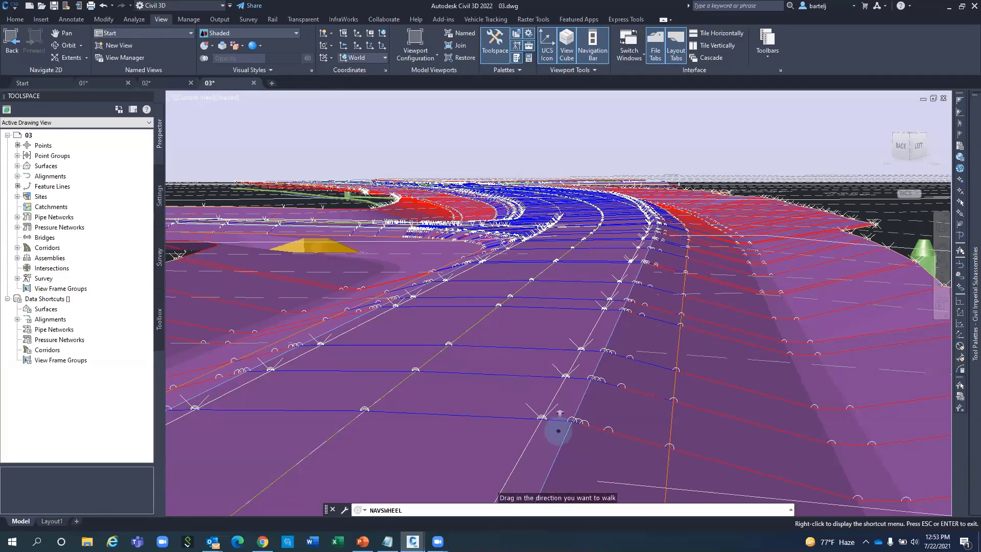
pyautogui.moveTo(559, 413)
pyautogui.mouseDown()
pyautogui.moveTo(540, 405)
pyautogui.moveTo(587, 407)
pyautogui.moveTo(561, 420)
pyautogui.mouseUp()
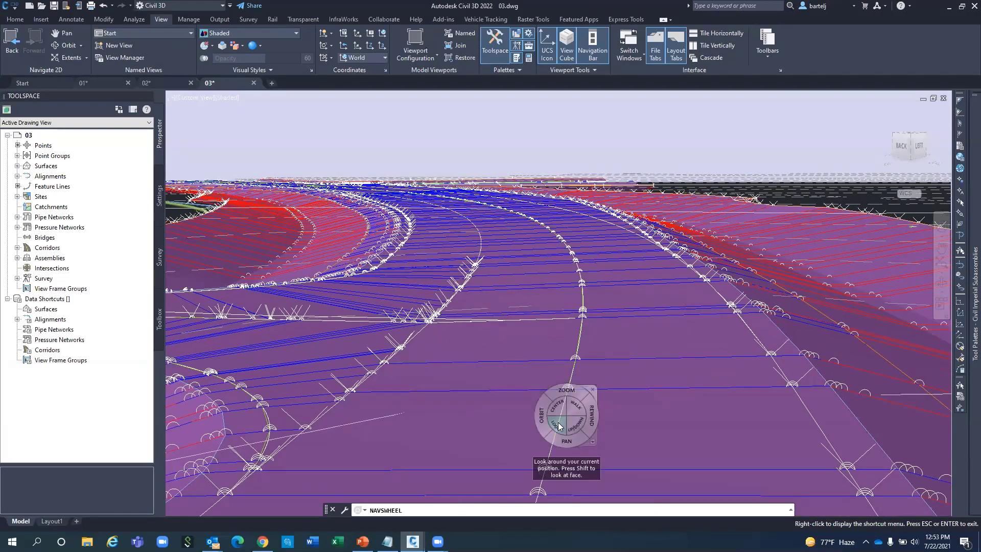
pyautogui.moveTo(556, 421); pyautogui.dragTo(503, 401)
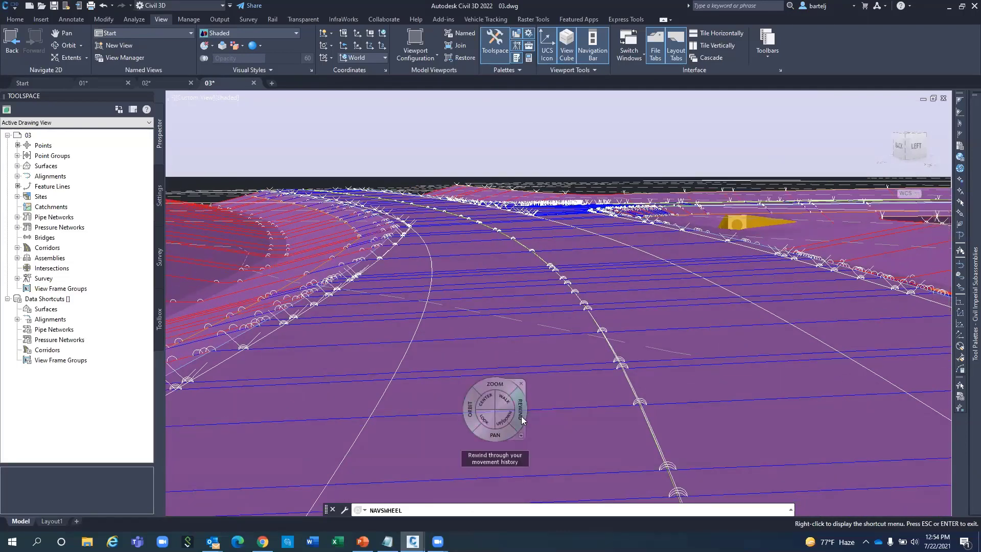
pyautogui.press('Escape')
pyautogui.moveTo(518, 411)
pyautogui.mouseDown()
pyautogui.moveTo(373, 412)
pyautogui.moveTo(718, 451)
pyautogui.mouseUp()
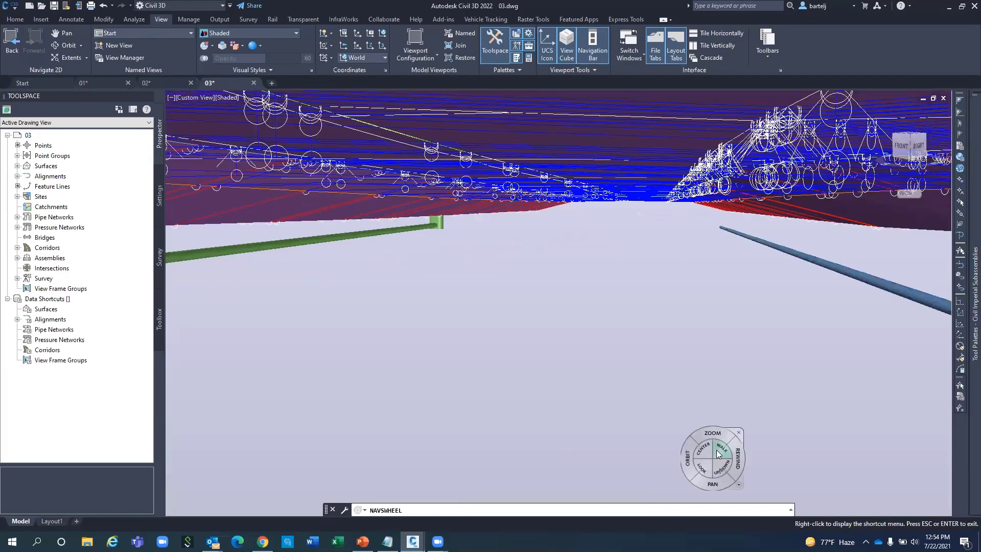
pyautogui.click(739, 433)
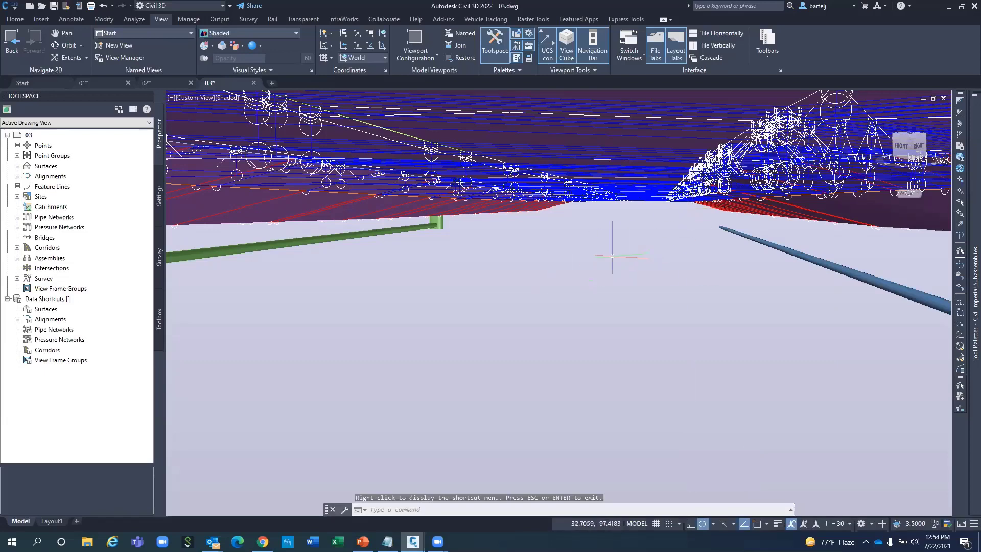
# Load Reset.lsp, run RS for top 2D Wireframe plan, and zoom to State Route 25.
pyautogui.click(961, 7)
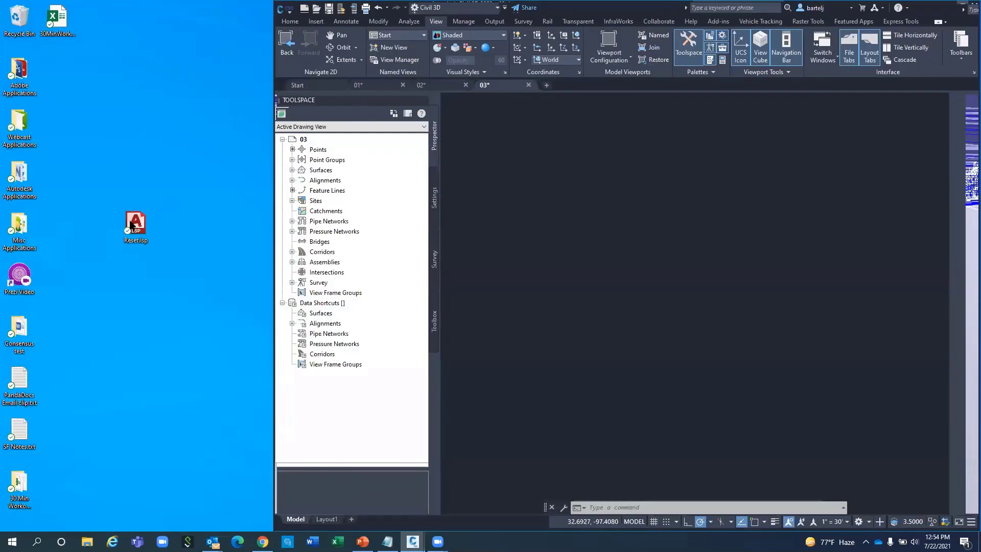
pyautogui.moveTo(135, 225); pyautogui.dragTo(583, 320)
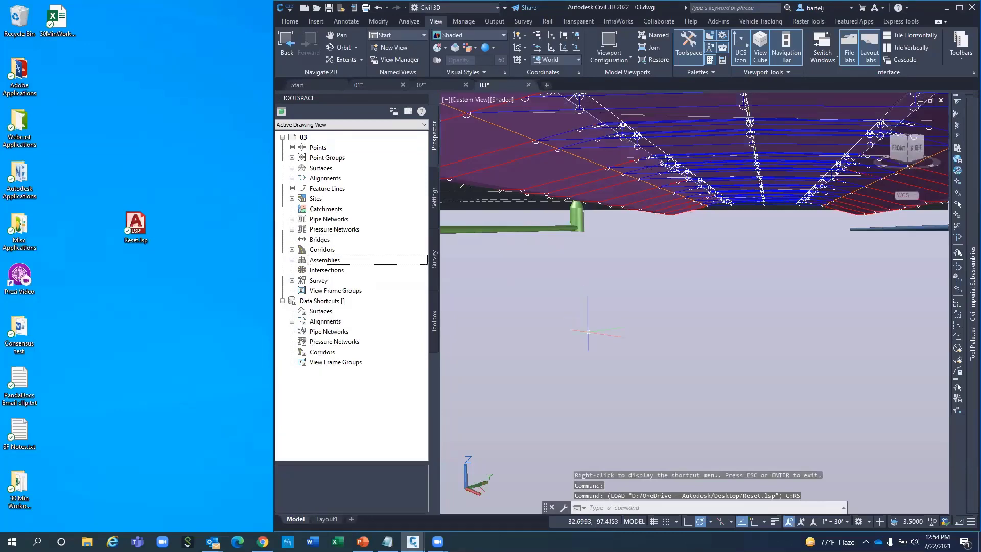
pyautogui.write('rs')
pyautogui.press('Return')
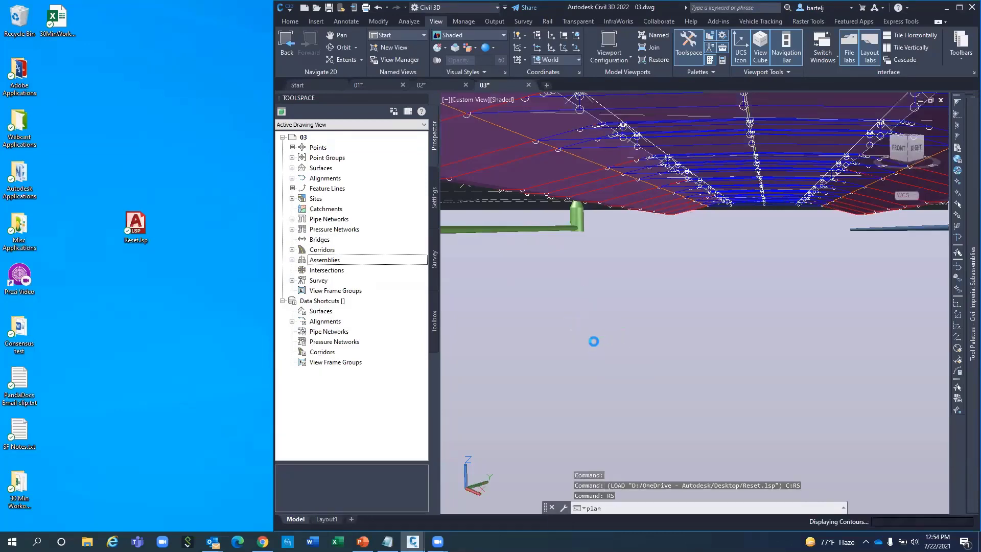
pyautogui.click(958, 7)
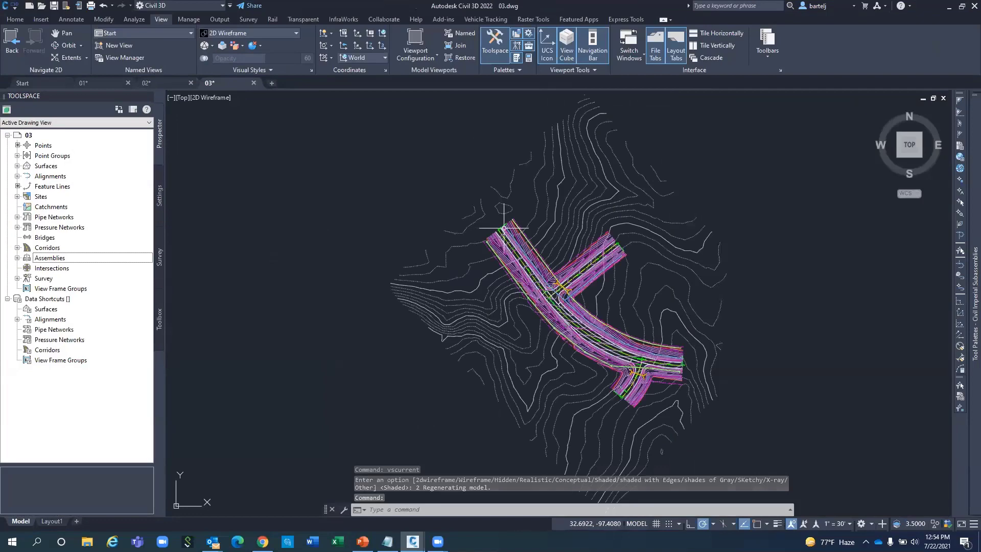
pyautogui.scroll(4, 503, 227)
pyautogui.scroll(2, 504, 228)
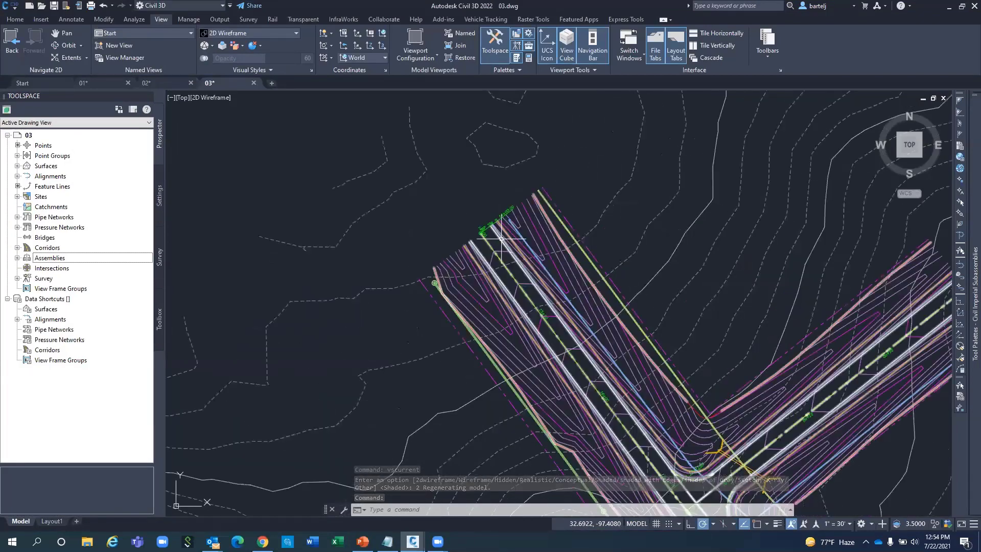
pyautogui.click(468, 252)
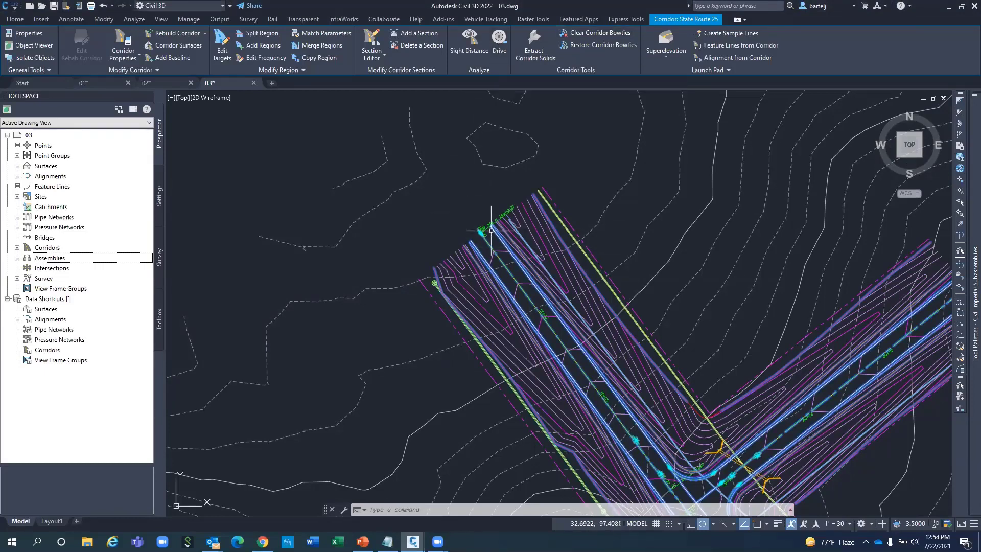
# Drive along State Route 25's Crown feature line at 7.500' eye height in Shaded style.
pyautogui.click(499, 41)
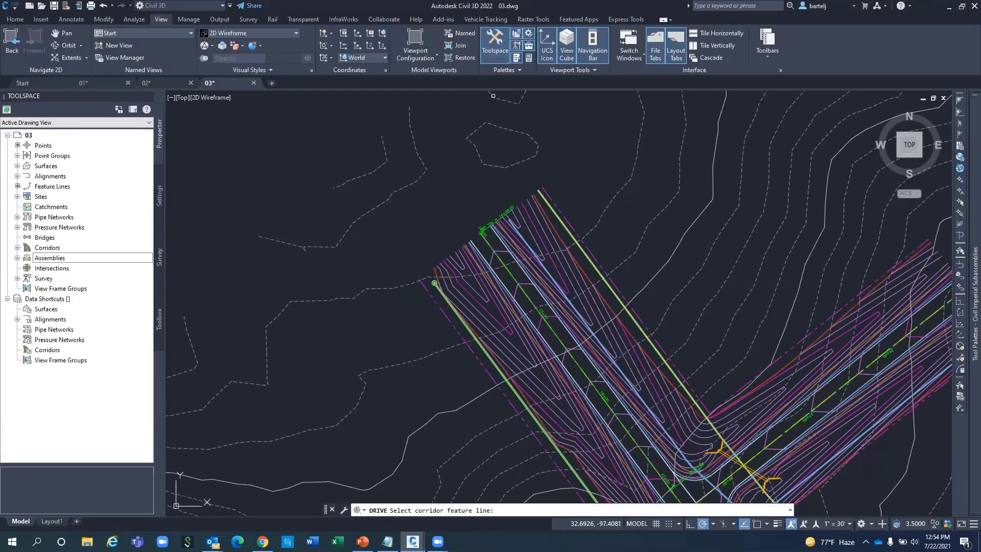
pyautogui.click(489, 244)
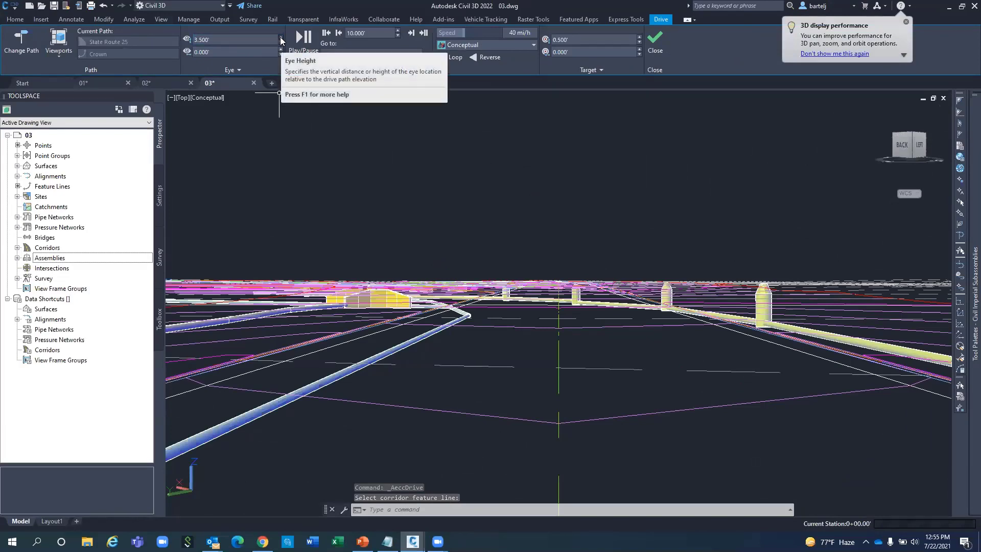
pyautogui.click(281, 37)
pyautogui.click(281, 37)
pyautogui.click(280, 37)
pyautogui.click(281, 37)
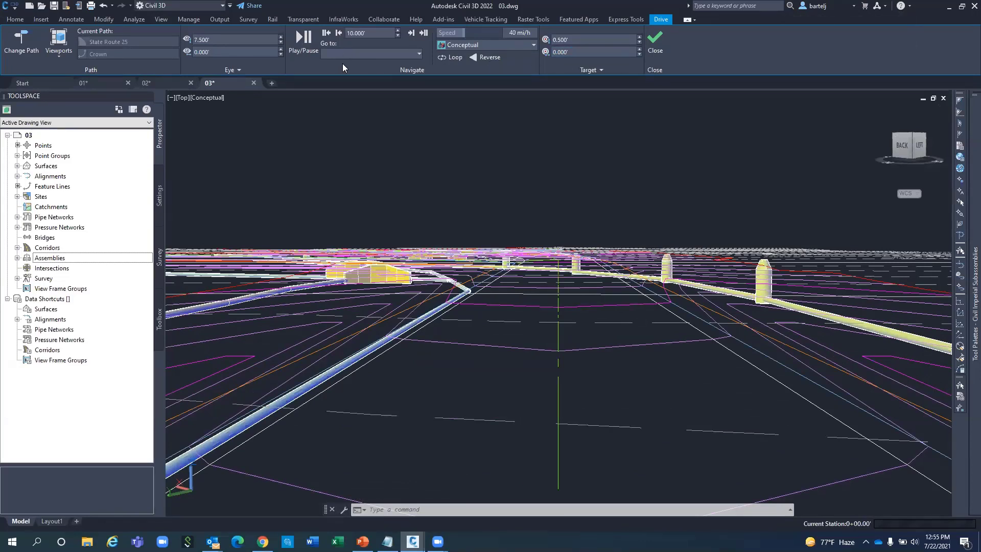
pyautogui.click(533, 45)
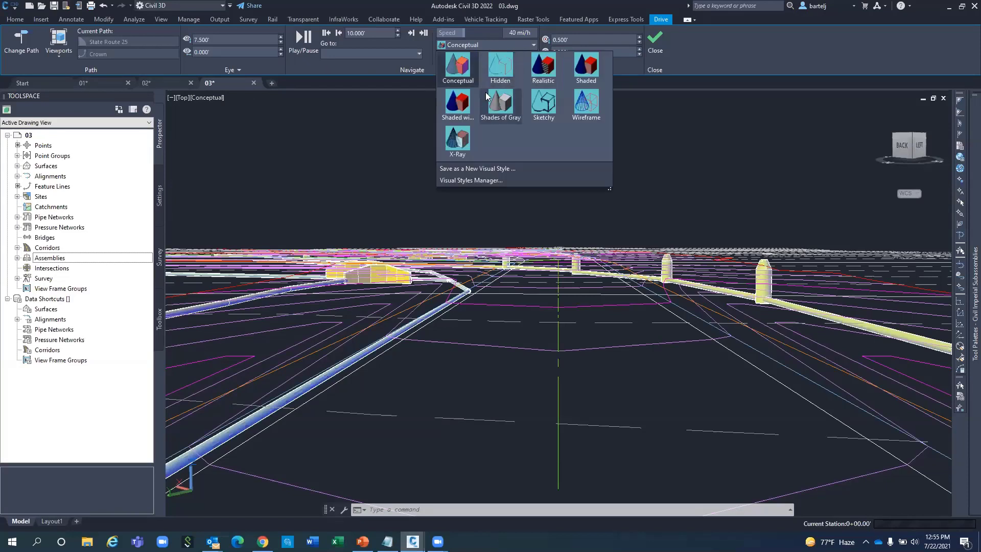
pyautogui.click(586, 68)
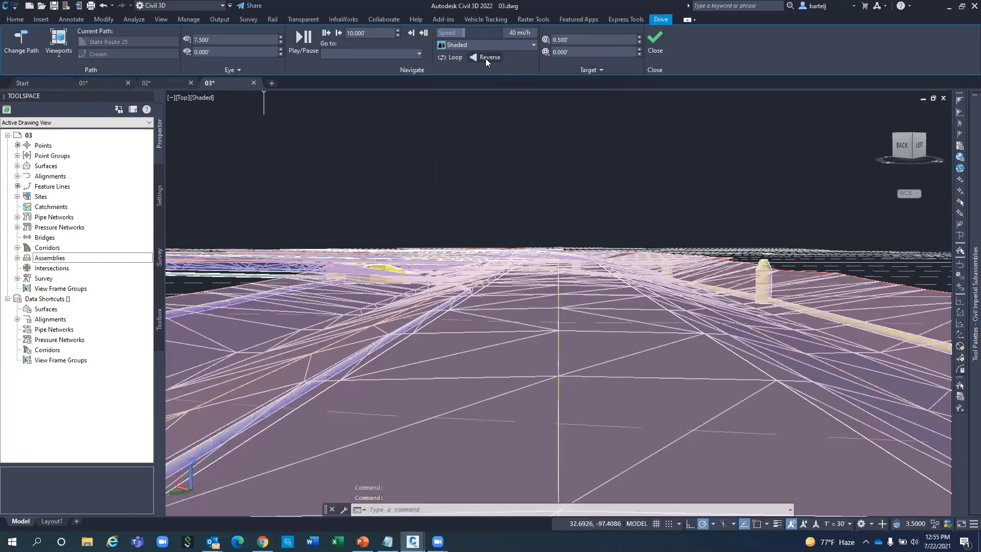
# Play the drive, reverse direction, then return to forward, pausing at station 2+19.06.
pyautogui.click(419, 54)
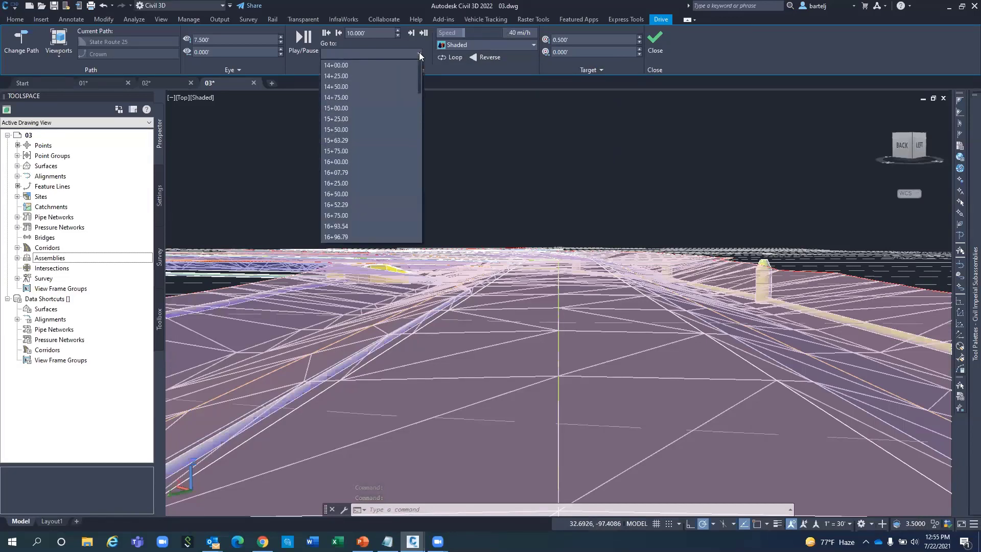
pyautogui.click(305, 34)
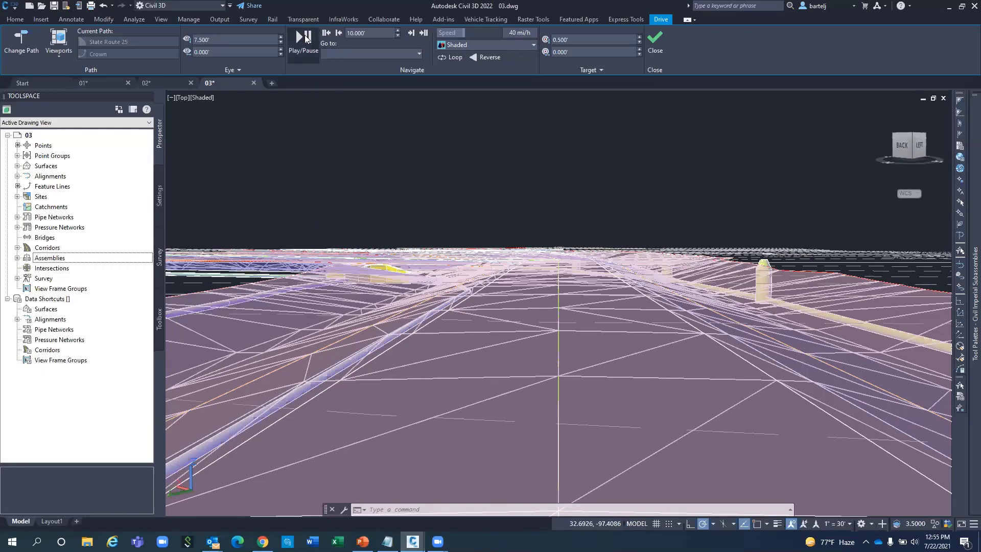
pyautogui.click(301, 37)
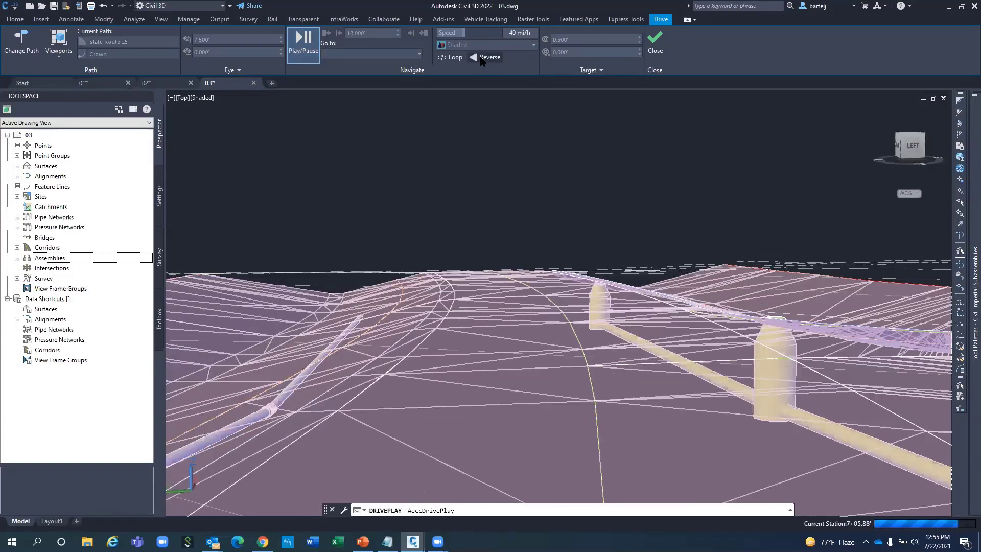
pyautogui.click(480, 58)
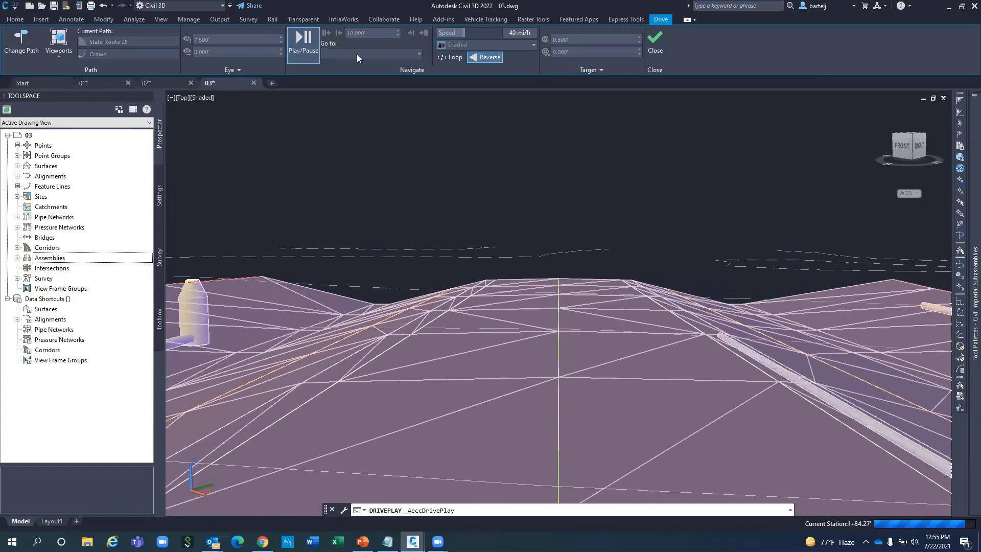
pyautogui.click(482, 57)
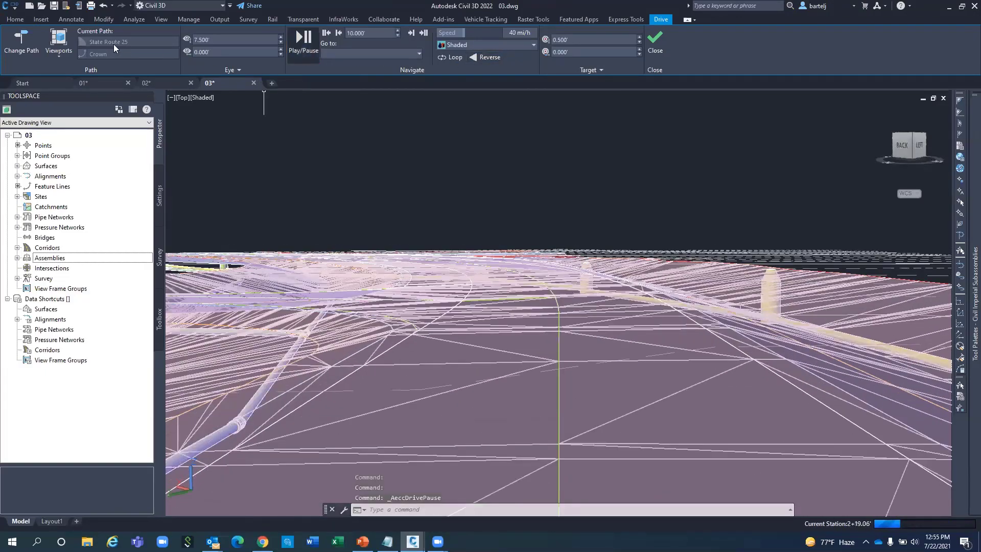
# Change the drive path to Daylight_Sub, play from 14+00.00 and pause at 15+58.53.
pyautogui.click(22, 45)
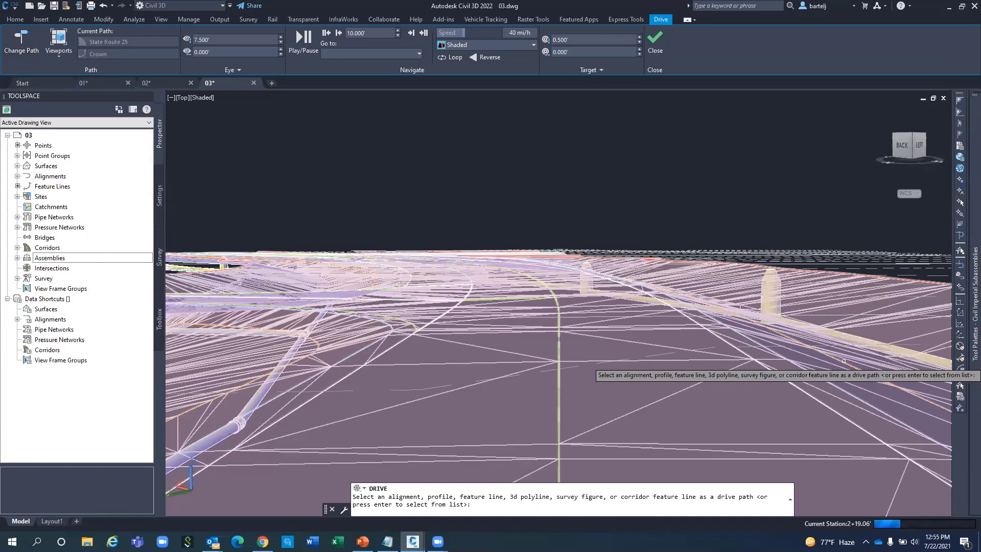
pyautogui.click(843, 361)
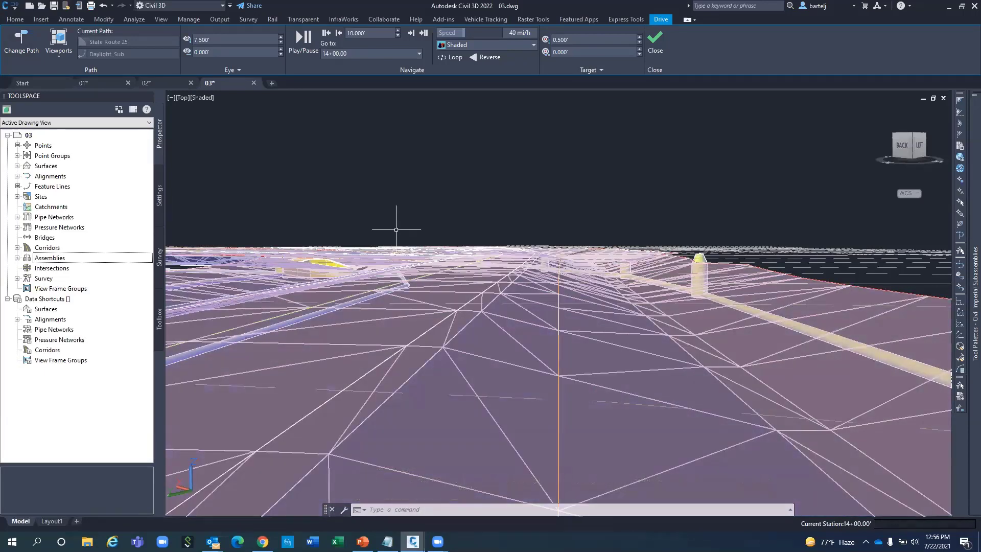
pyautogui.click(301, 47)
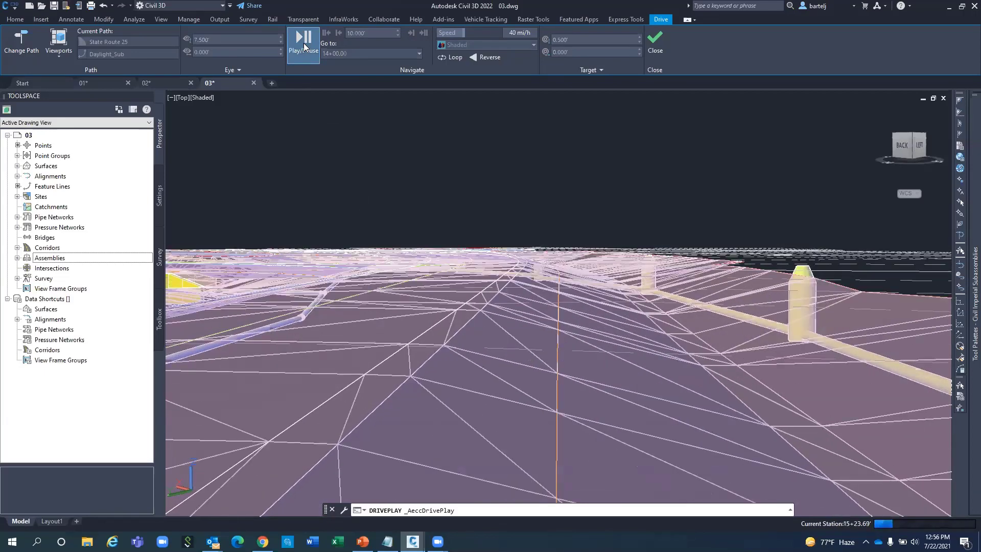
pyautogui.click(304, 58)
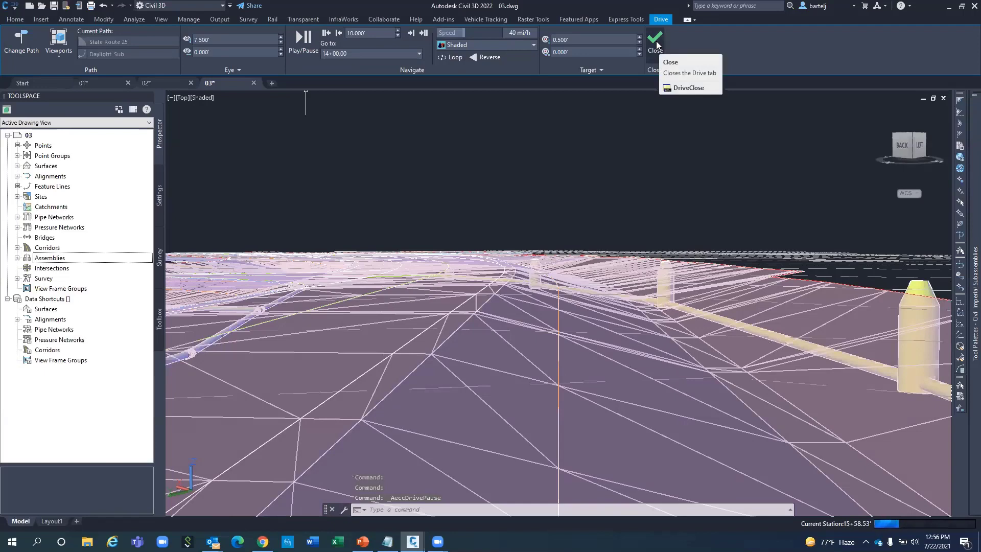
# Exit the drive, thaw the $Path layer, and select its feature line through the intersection.
pyautogui.click(655, 40)
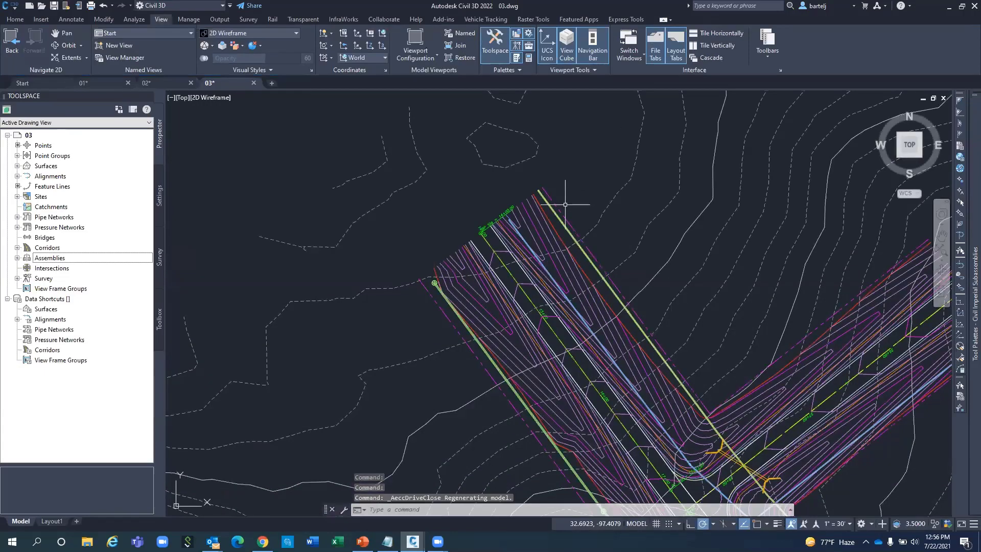
pyautogui.click(16, 20)
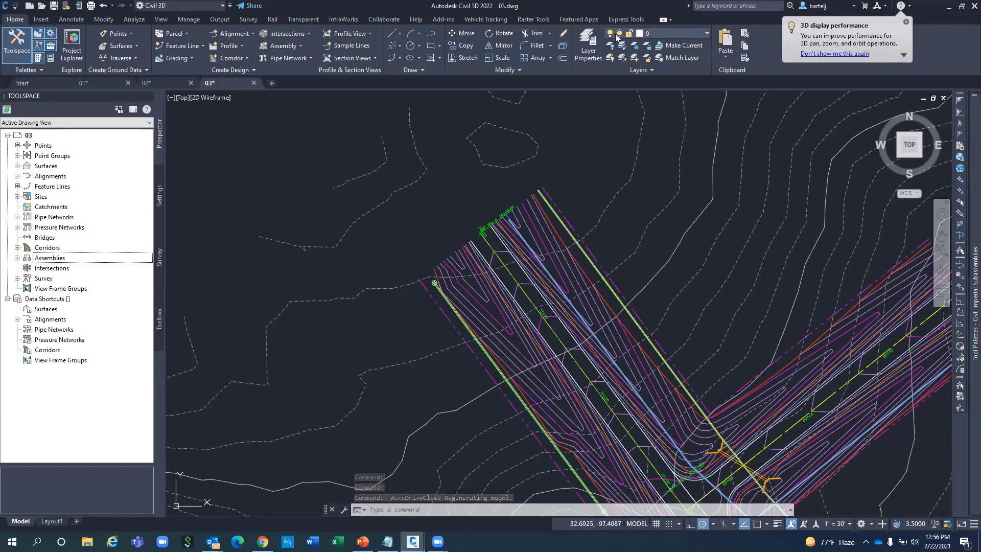
pyautogui.click(707, 34)
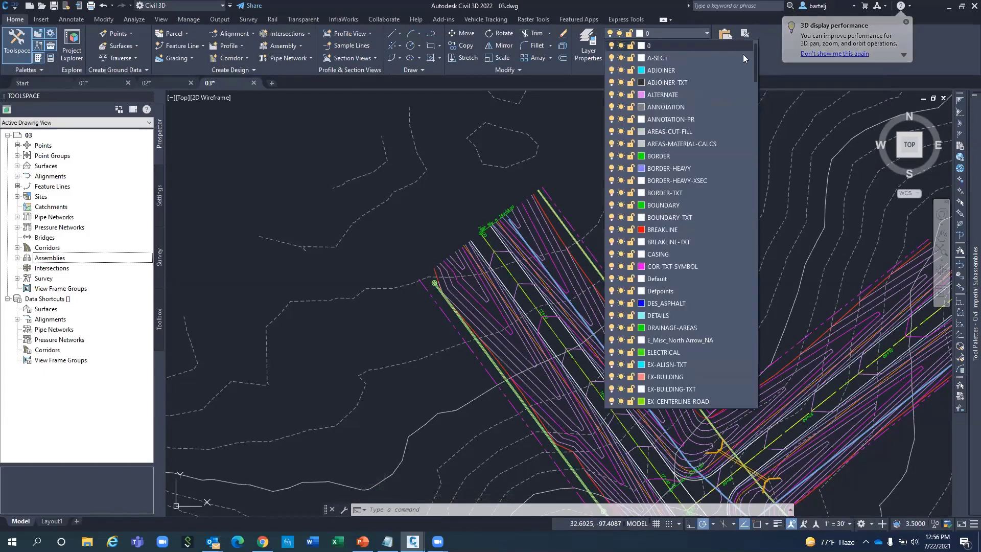
pyautogui.scroll(1, 755, 51)
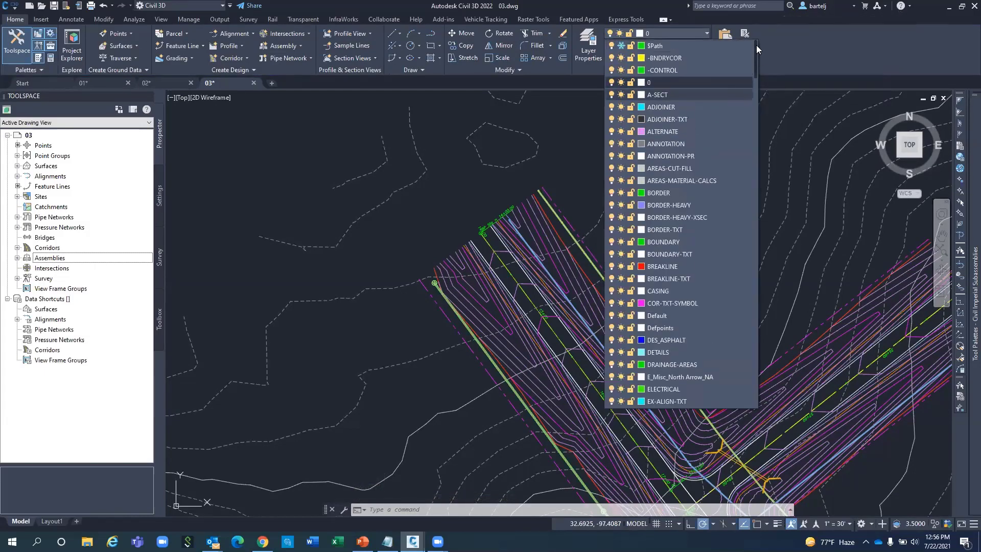
pyautogui.click(621, 46)
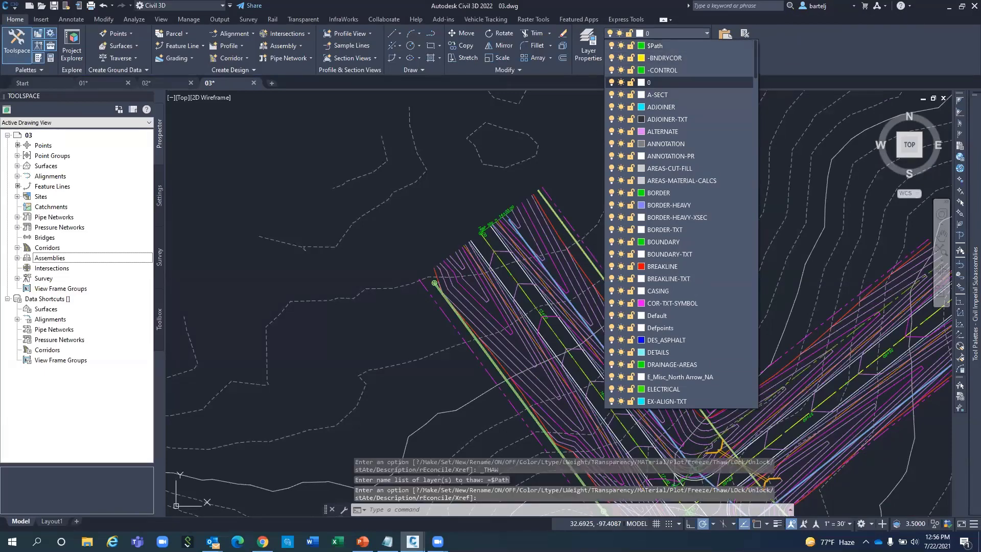
pyautogui.click(574, 174)
pyautogui.moveTo(718, 284)
pyautogui.mouseDown(button='middle')
pyautogui.moveTo(660, 279)
pyautogui.moveTo(423, 200)
pyautogui.mouseUp(button='middle')
pyautogui.click(384, 409)
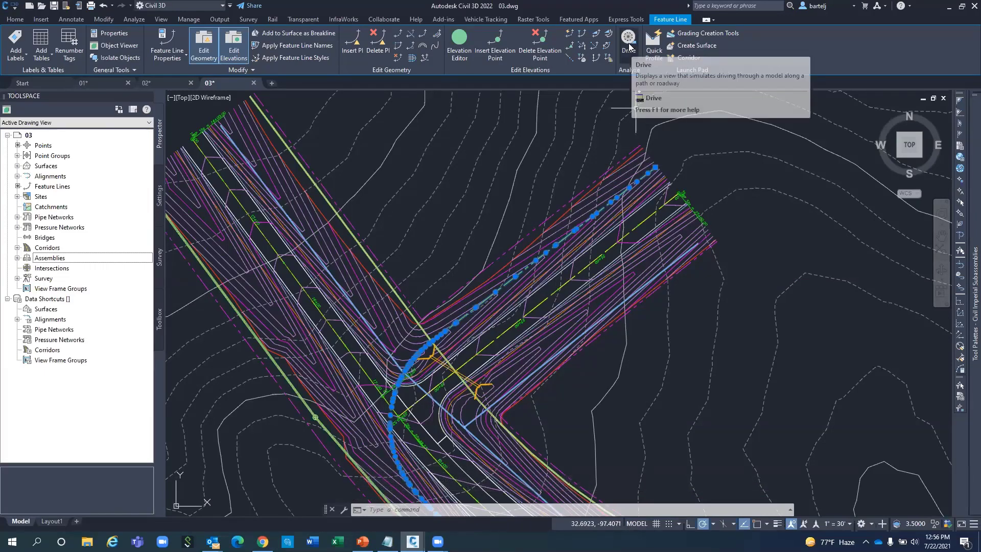
# Drive along the $Path feature line at 13.500' eye height in Shaded style.
pyautogui.click(629, 47)
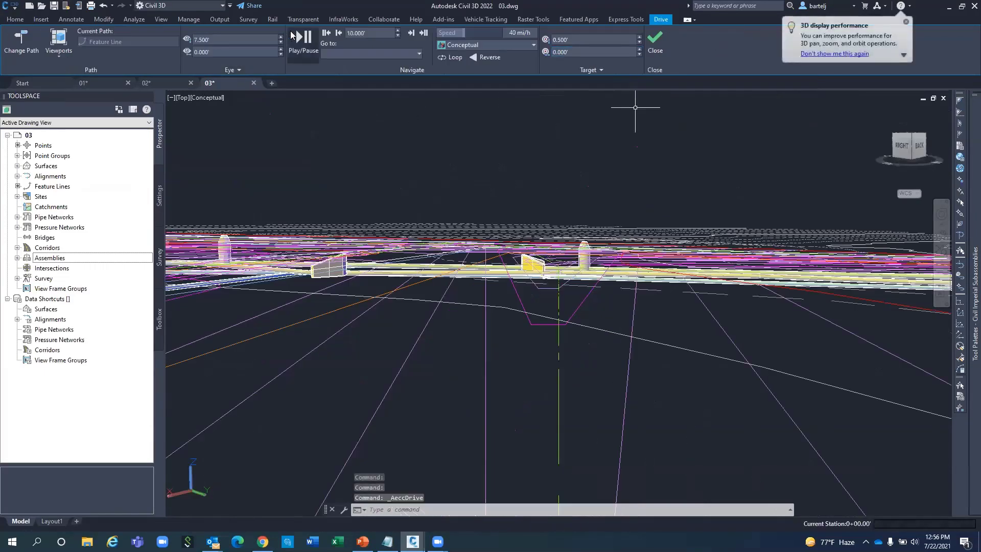
pyautogui.click(281, 36)
pyautogui.click(280, 36)
pyautogui.click(280, 36)
pyautogui.click(280, 36)
pyautogui.click(280, 36)
pyautogui.click(281, 37)
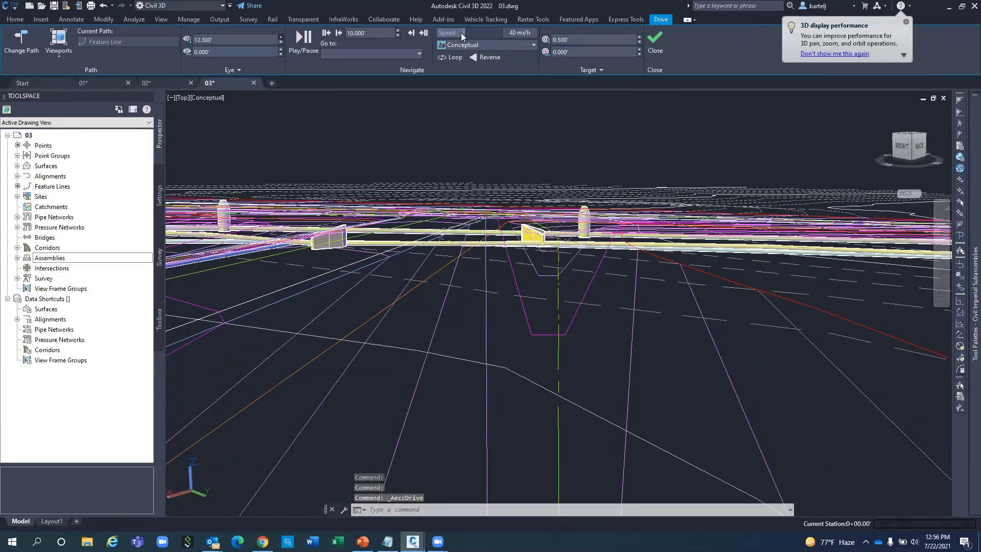
pyautogui.click(501, 45)
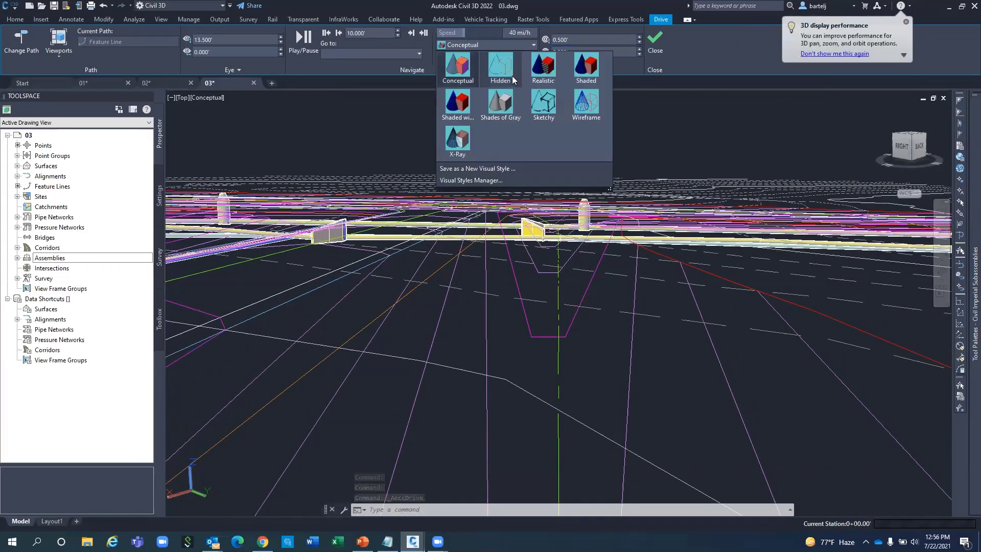
pyautogui.click(586, 69)
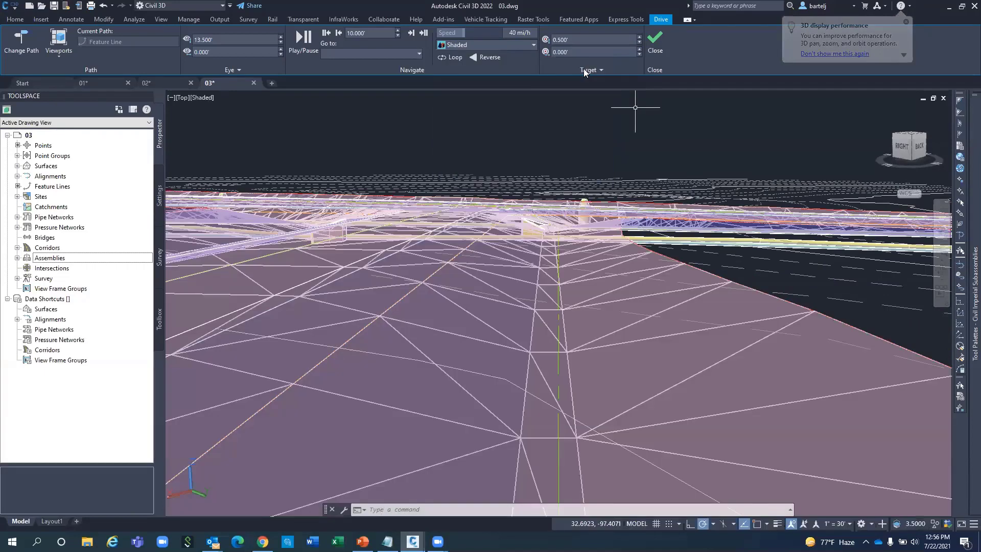
# Slow the speed to 27 mi/h, play the drive, and pause at station 6+56.33.
pyautogui.moveTo(466, 32); pyautogui.dragTo(451, 33)
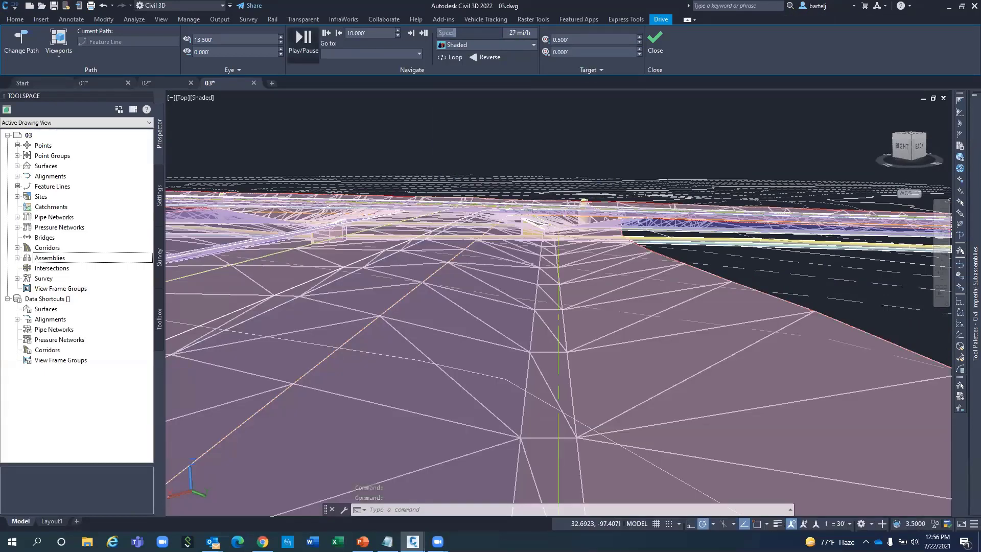
pyautogui.click(301, 39)
pyautogui.click(303, 45)
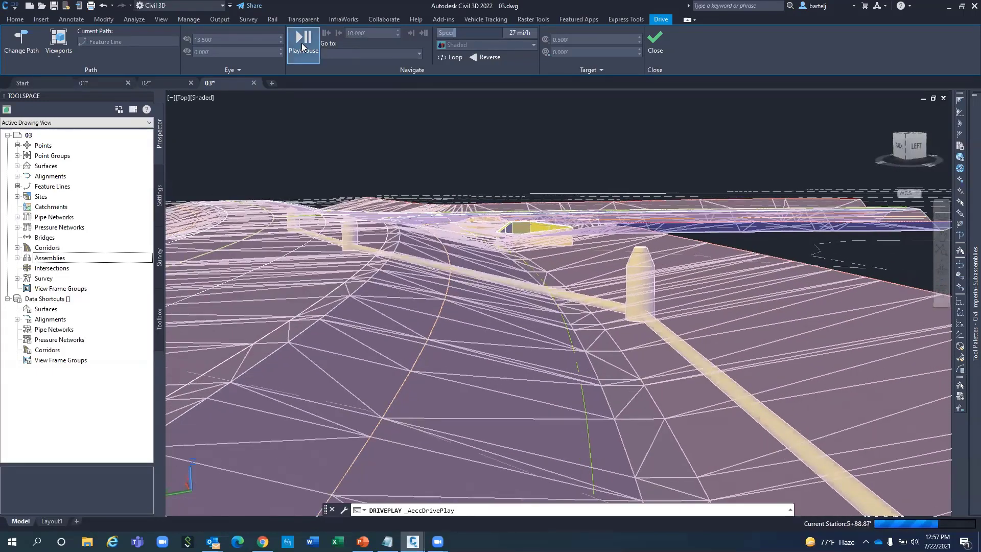
pyautogui.click(302, 43)
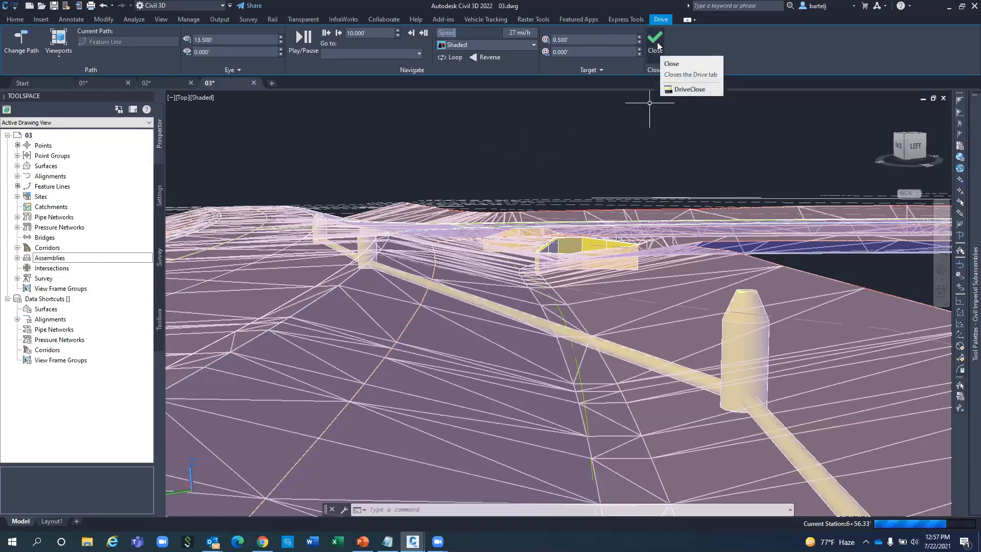
# Close drive mode, zoom out, and restore the Start named view.
pyautogui.click(655, 41)
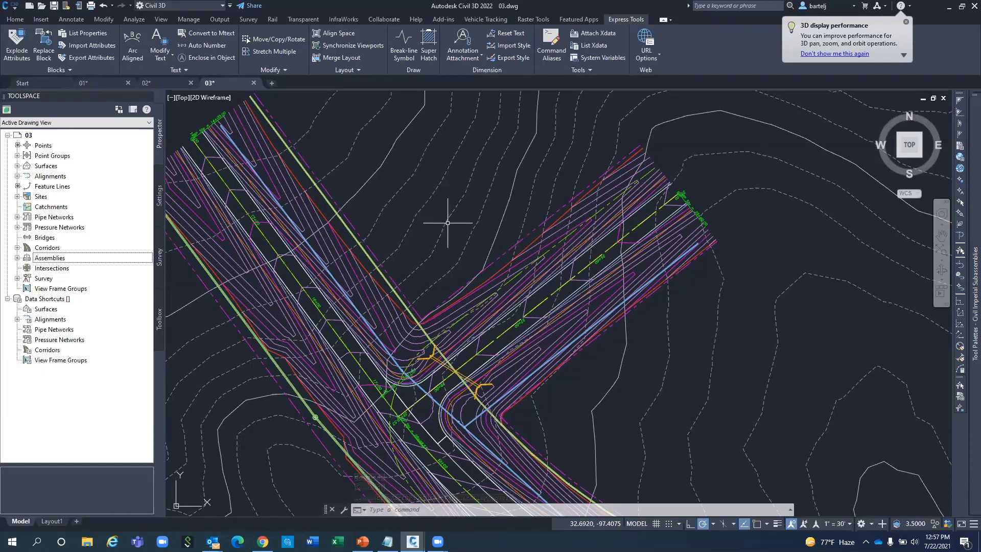
pyautogui.scroll(-2, 447, 222)
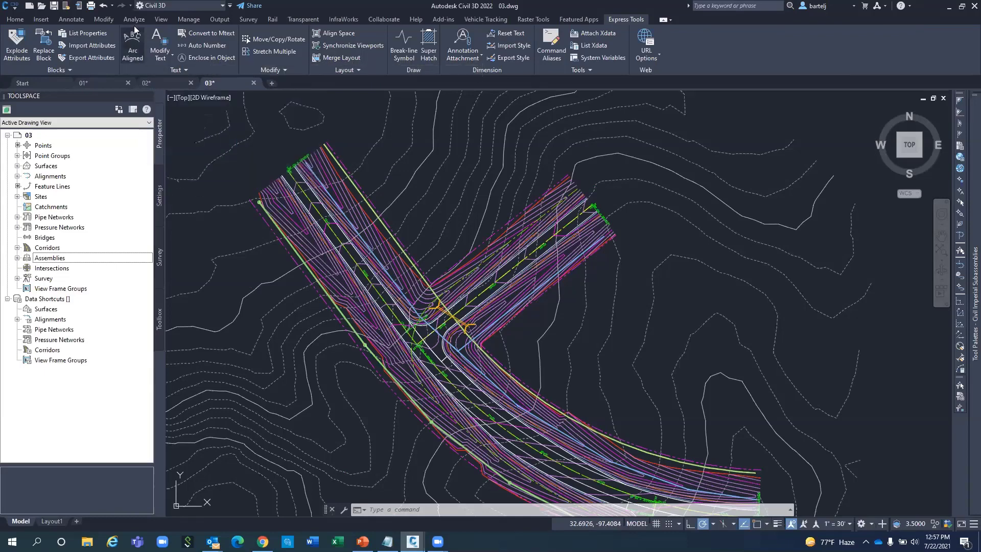
pyautogui.click(160, 20)
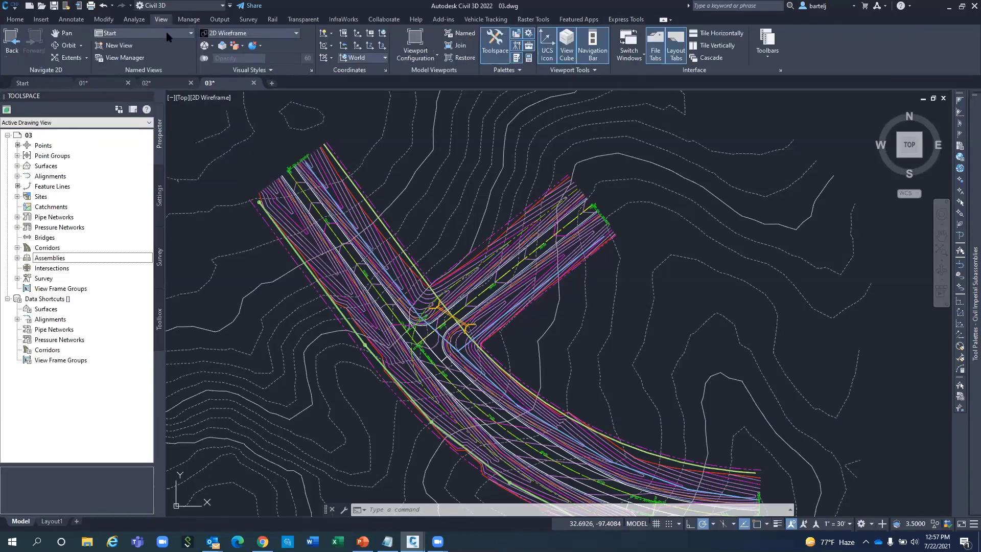
pyautogui.click(165, 31)
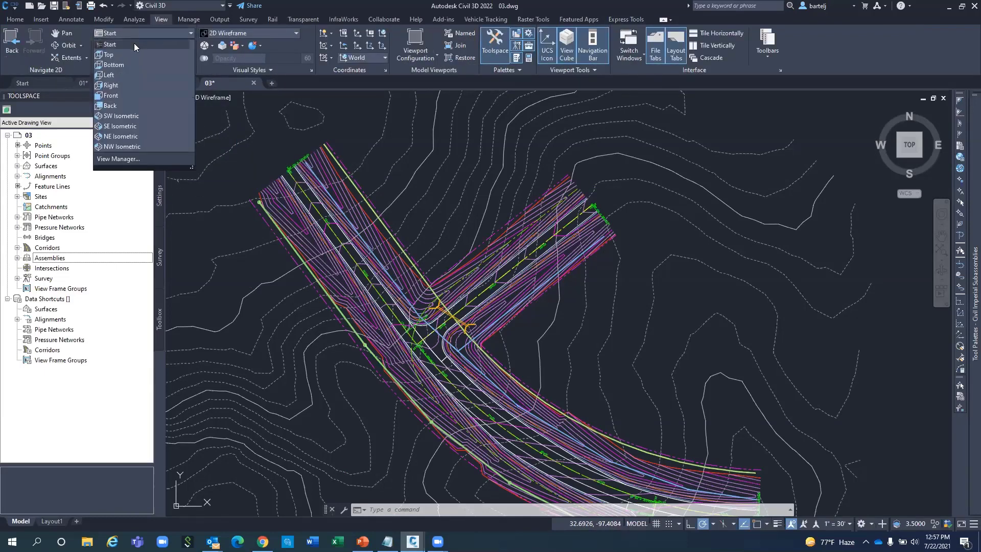
pyautogui.click(134, 44)
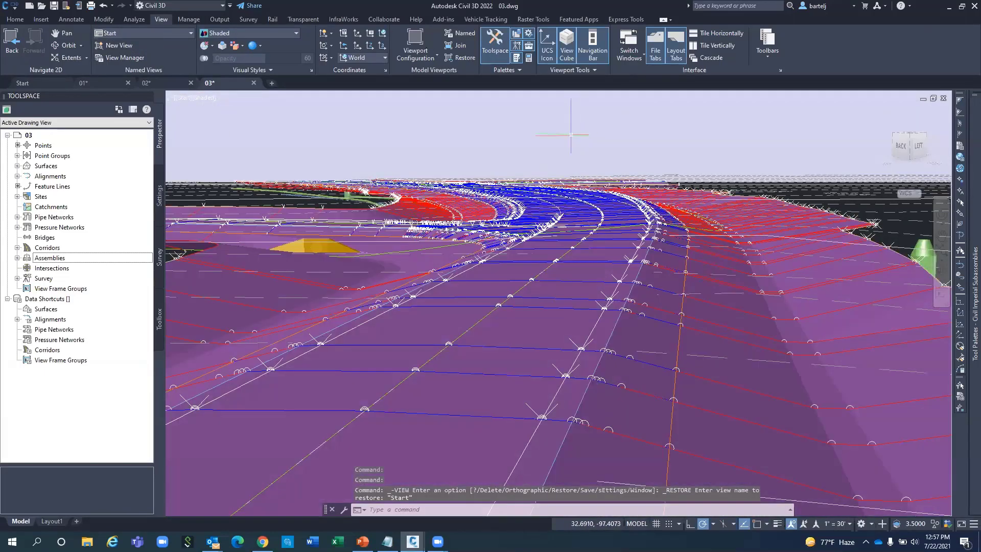
# Start 3DFLY and fly forward and back over the corridor, looking up toward the curve.
pyautogui.write('3DFLY')
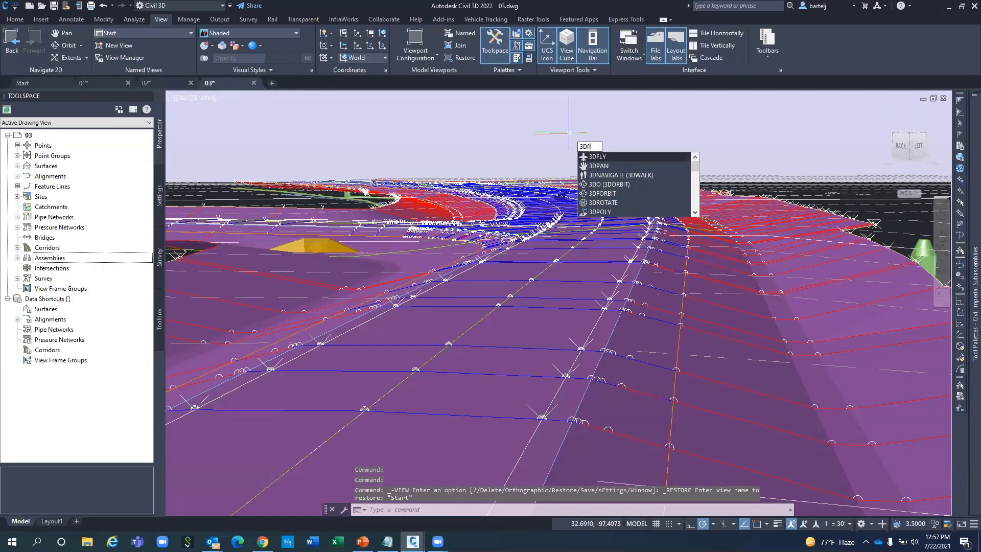
pyautogui.press('Return')
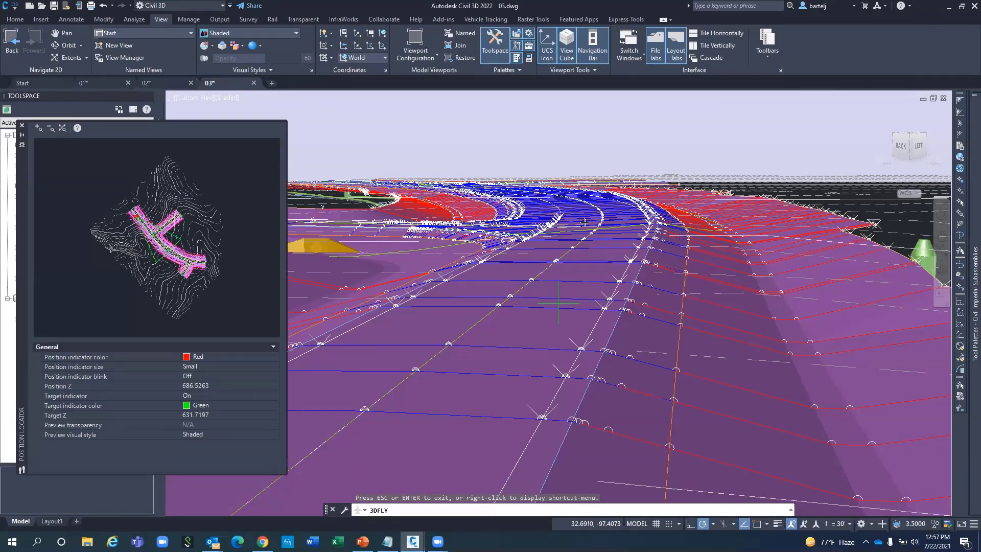
pyautogui.press('Up')
pyautogui.press('Up')
pyautogui.press('Up')
pyautogui.press('Up')
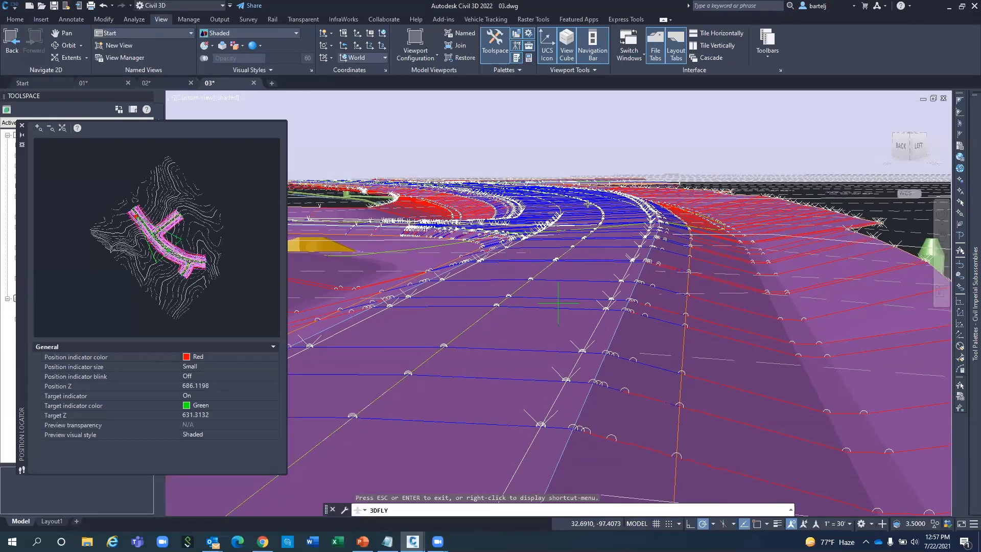
pyautogui.press('Down')
pyautogui.press('Down')
pyautogui.press('Down')
pyautogui.press('Down')
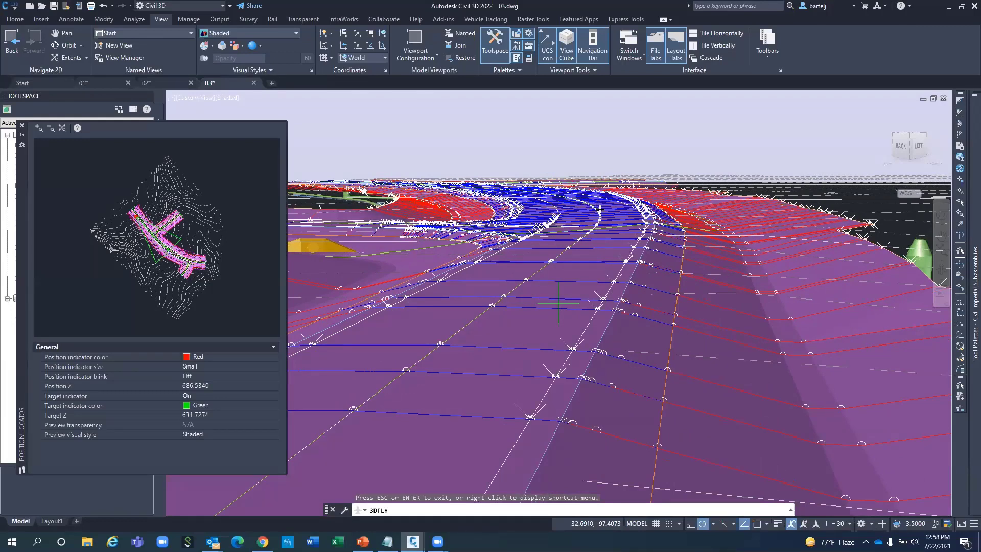
pyautogui.moveTo(601, 203); pyautogui.dragTo(577, 200)
pyautogui.press('Up')
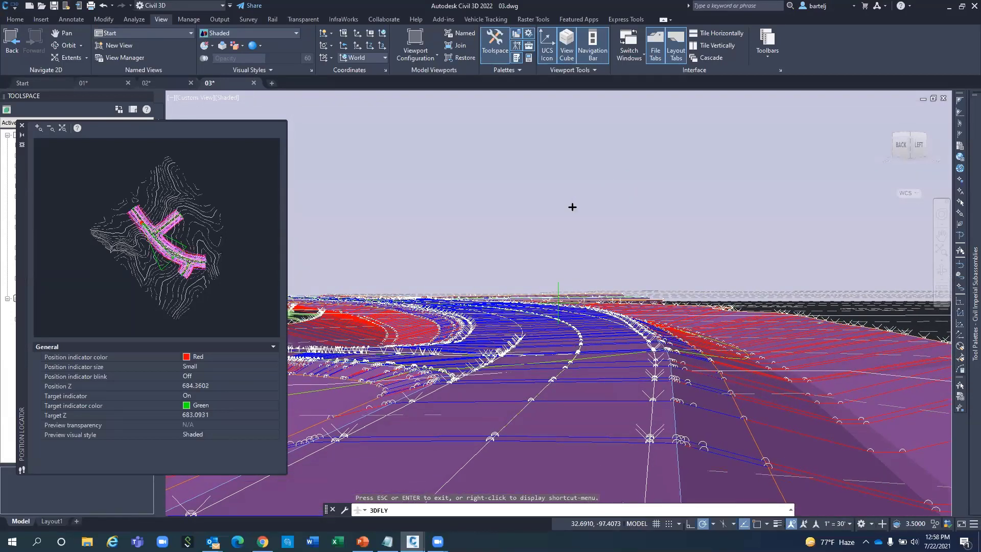
# Set the Walk and Fly speed to 10 steps per second.
pyautogui.rightClick(572, 207)
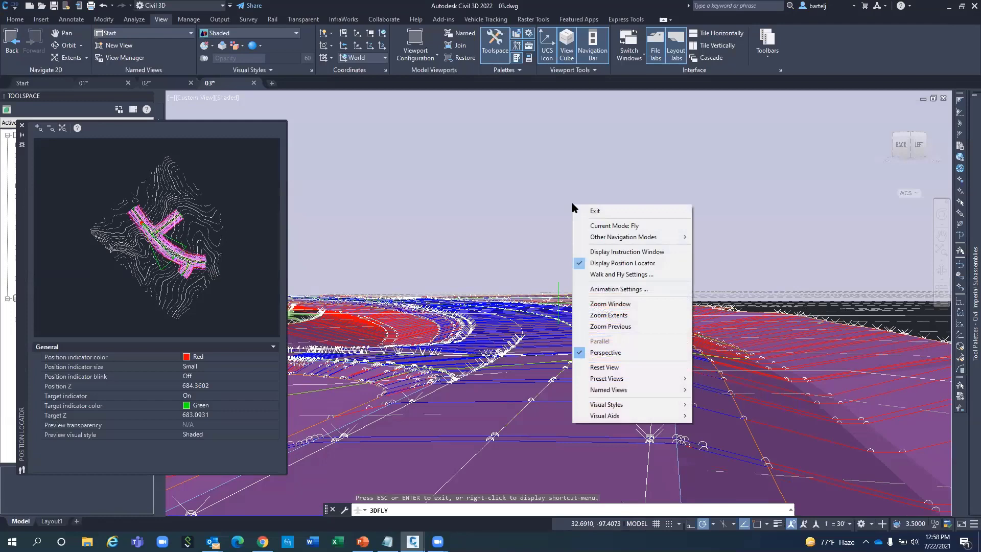
pyautogui.click(616, 276)
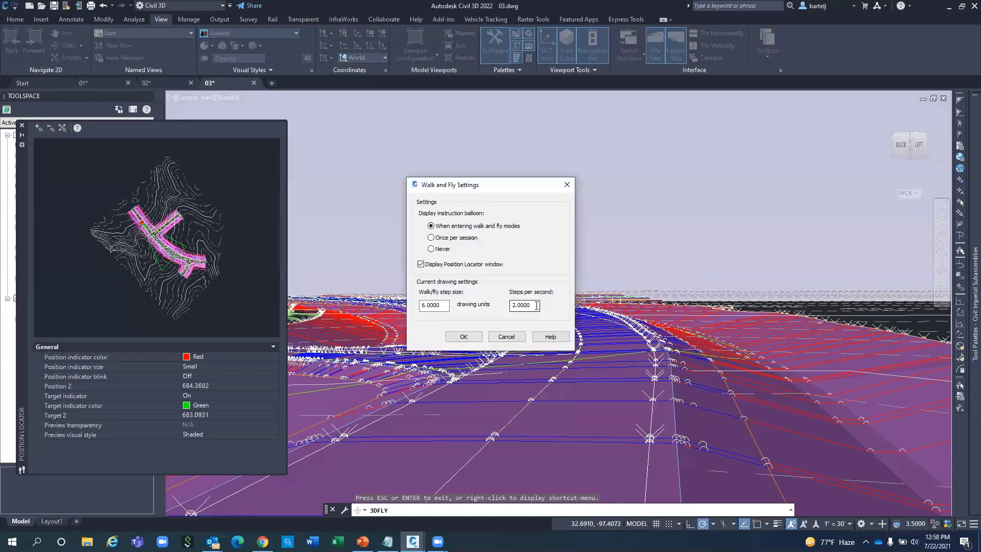
pyautogui.doubleClick(536, 305)
pyautogui.write('10')
pyautogui.click(463, 336)
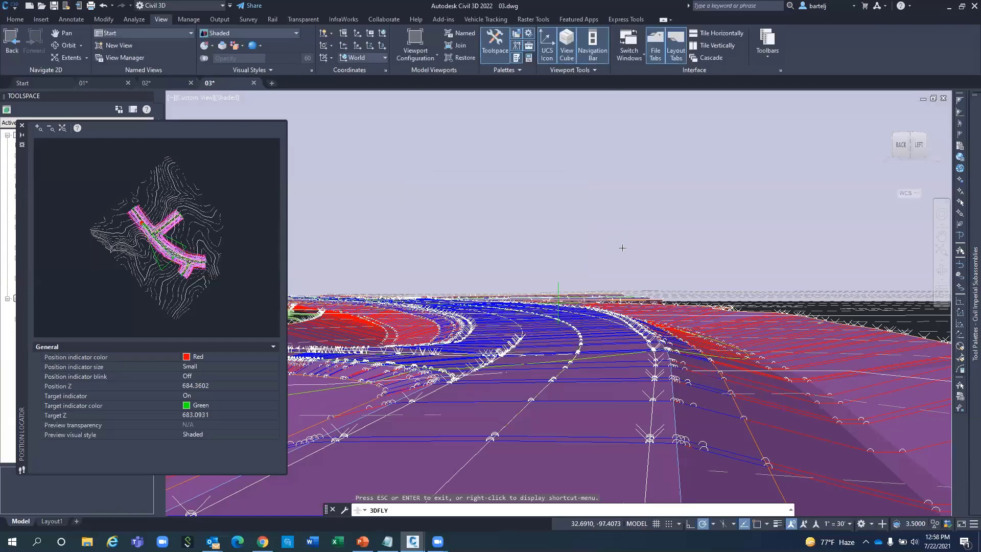
# Tilt the view, fly further along the road, then close the Position Locator.
pyautogui.moveTo(622, 248); pyautogui.dragTo(608, 269)
pyautogui.press('Up')
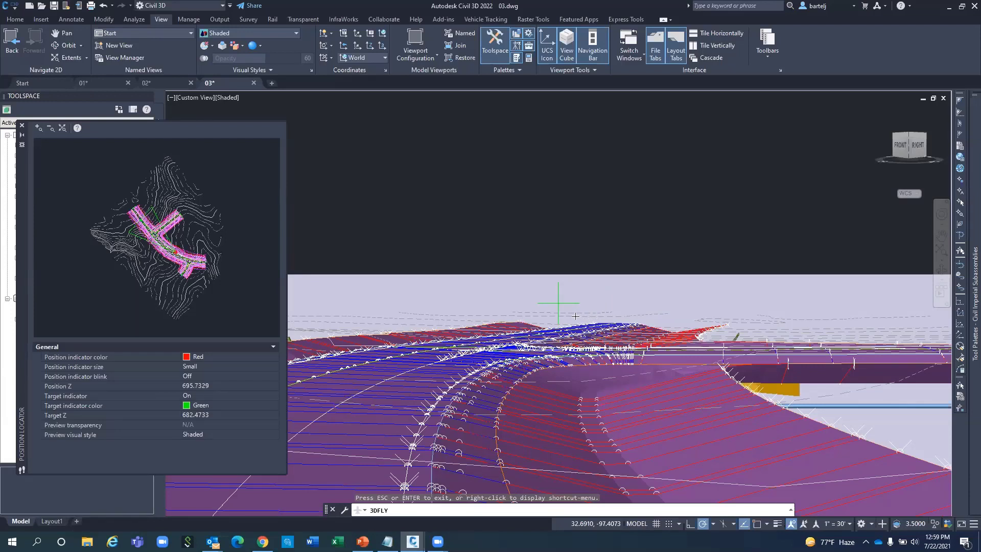
pyautogui.click(22, 128)
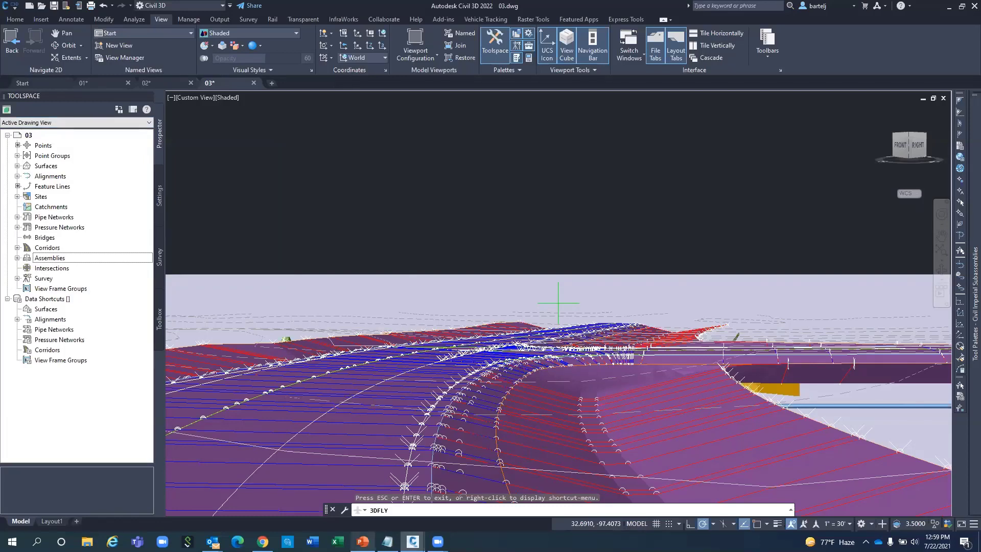
pyautogui.moveTo(362, 540)
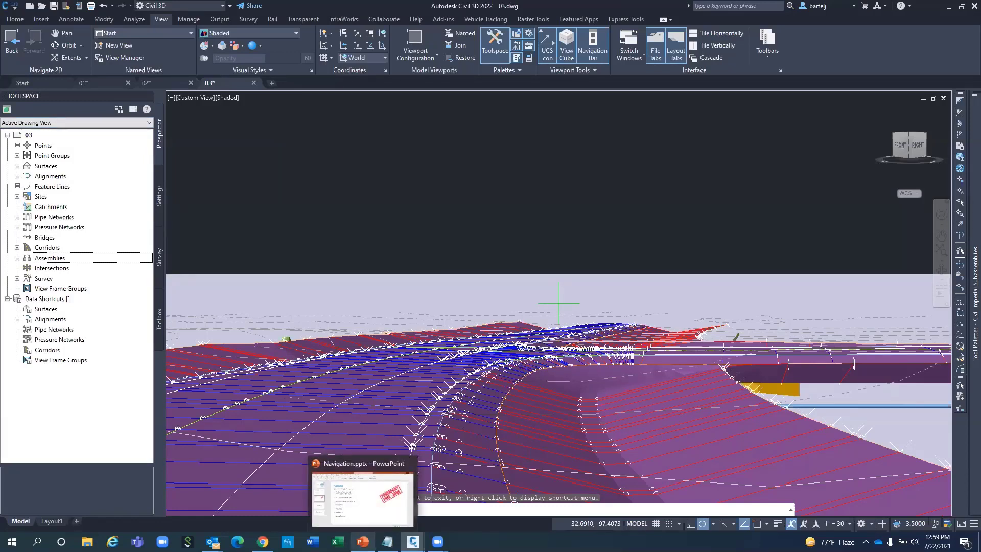
# Bring Navigation.pptx to the front and present it full screen from the Agenda slide.
pyautogui.click(362, 541)
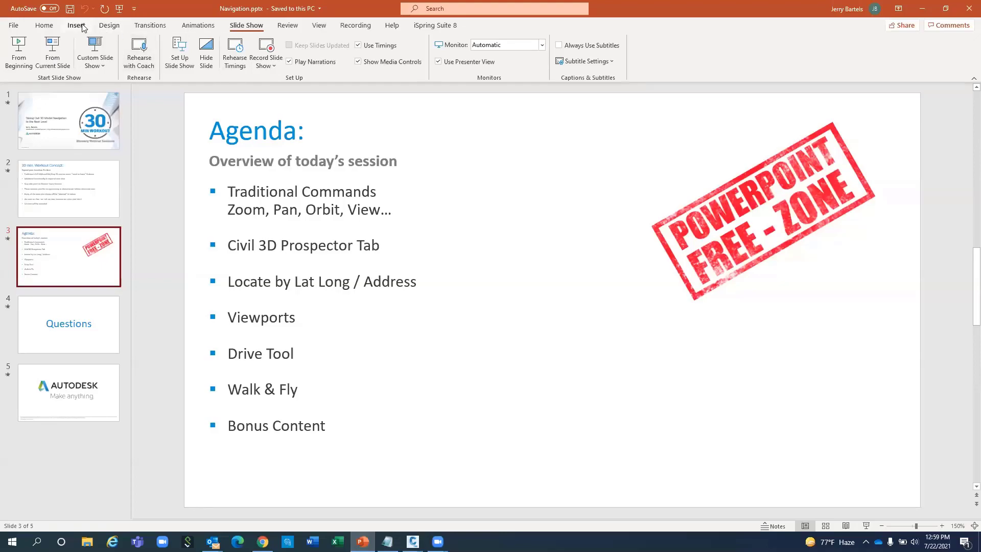
pyautogui.click(52, 51)
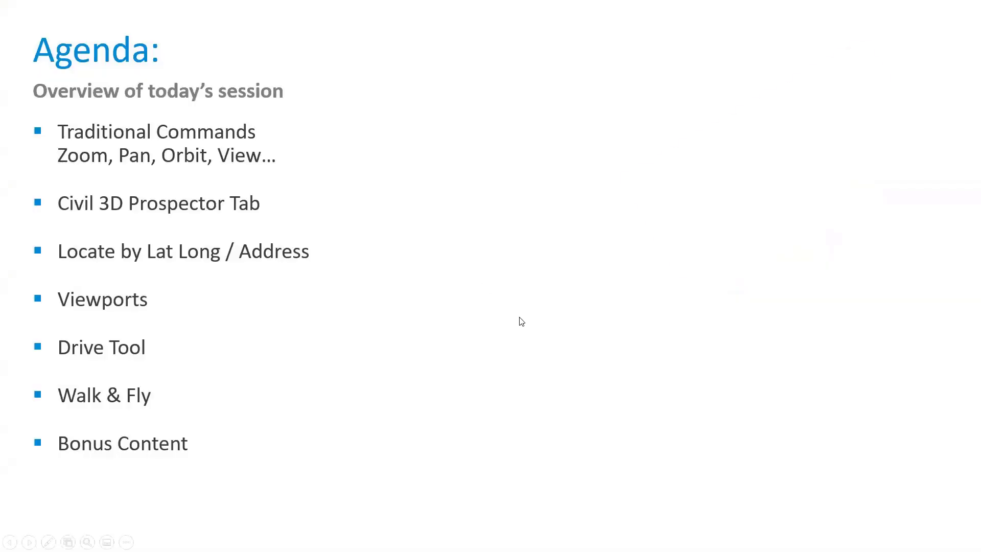